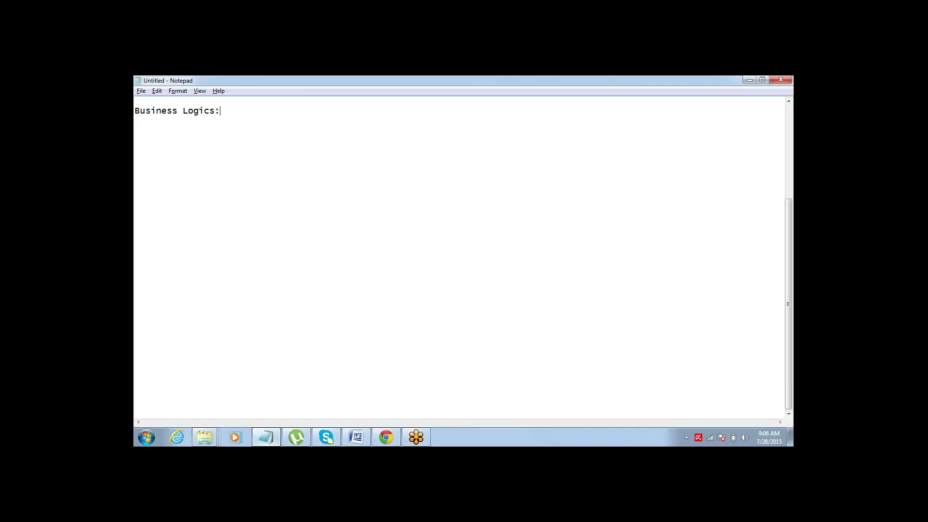
# Add 'Declarative' and 'Programming' as new lines under the Business Logics: heading.
pyautogui.click(793, 242)
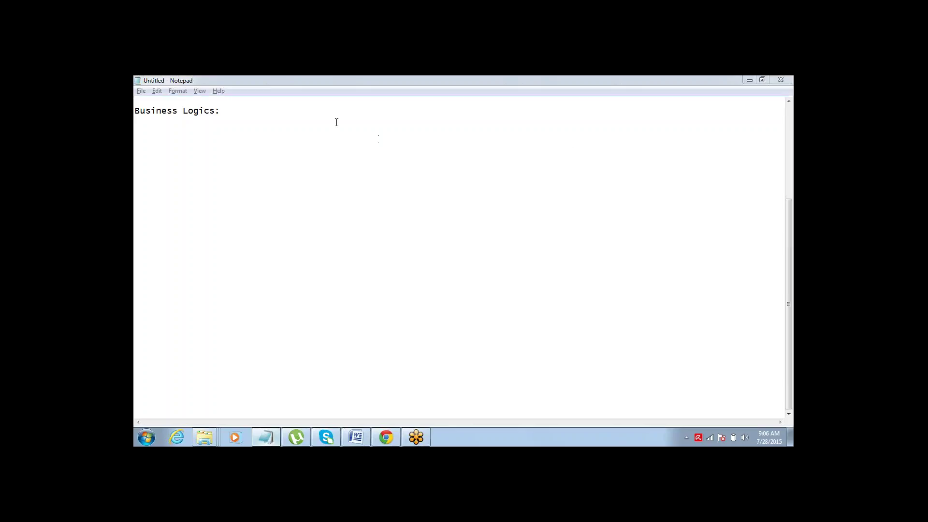
pyautogui.click(261, 111)
pyautogui.press('Return')
pyautogui.press('Return')
pyautogui.write('D')
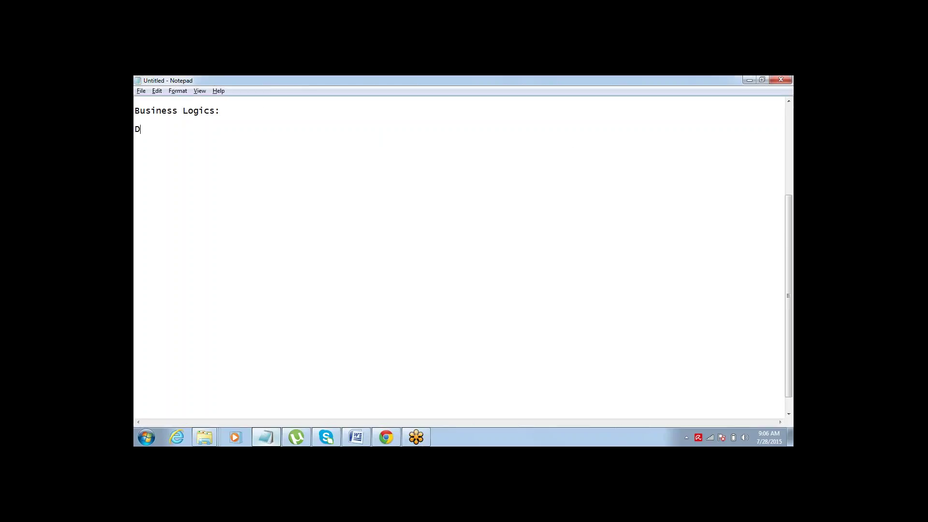
pyautogui.write('eclarative')
pyautogui.press('Return')
pyautogui.write('Programming')
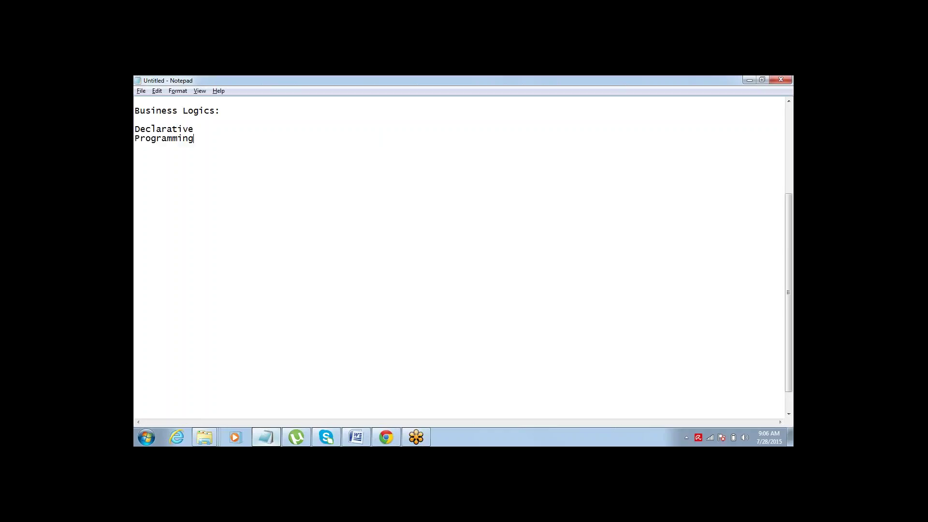
# Append ': Drag and Drop' to the Declarative line and insert blank lines before Programming.
pyautogui.click(194, 129)
pyautogui.write(': Drag and Drop')
pyautogui.hotkey('ctrl', 'shift', 'Left')
pyautogui.hotkey('ctrl', 'shift', 'Left')
pyautogui.hotkey('ctrl', 'shift', 'Left')
pyautogui.hotkey('ctrl', 'shift', 'Left')
pyautogui.press('End')
pyautogui.press('Return')
pyautogui.press('Return')
pyautogui.press('Return')
pyautogui.press('Up')
pyautogui.press('Up')
pyautogui.press('Up')
pyautogui.hotkey('shift', 'End')
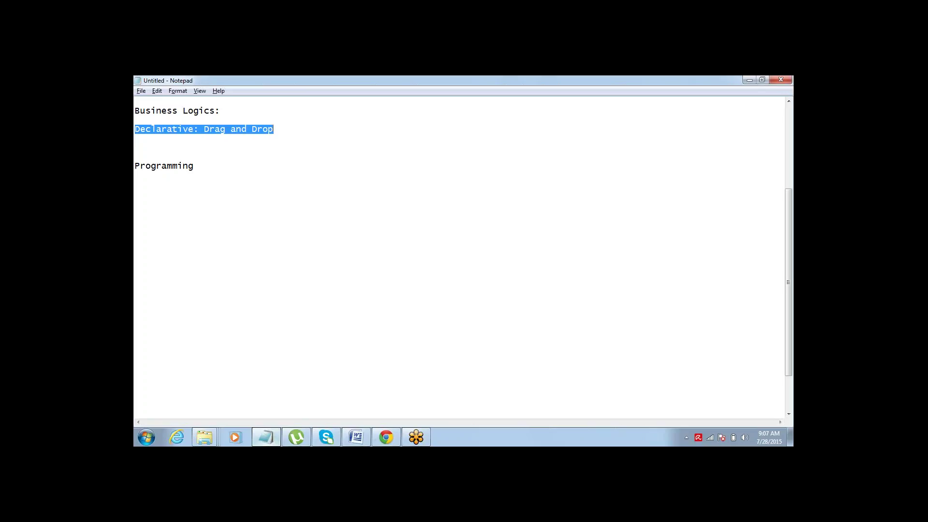
# Remove the extra empty lines between the Drag and Drop entry and Programming.
pyautogui.click(135, 156)
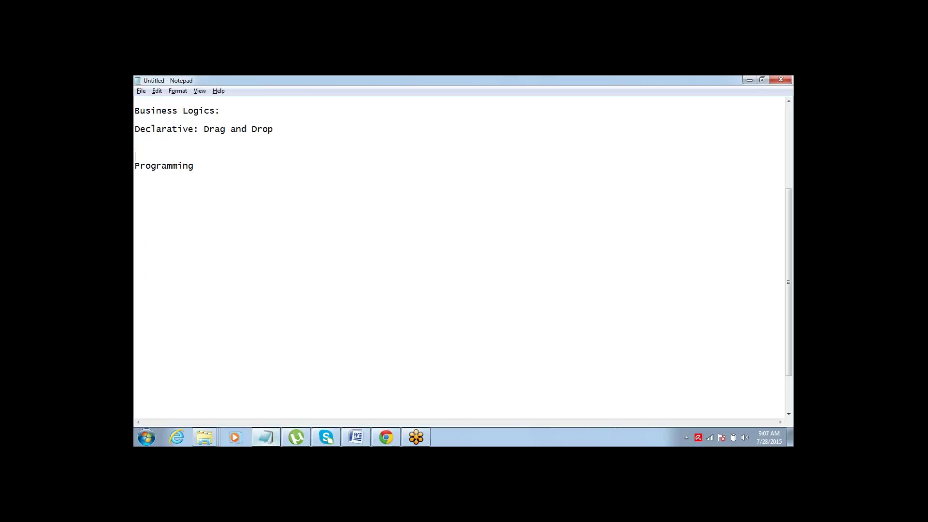
pyautogui.press('Delete')
pyautogui.hotkey('shift', 'Home')
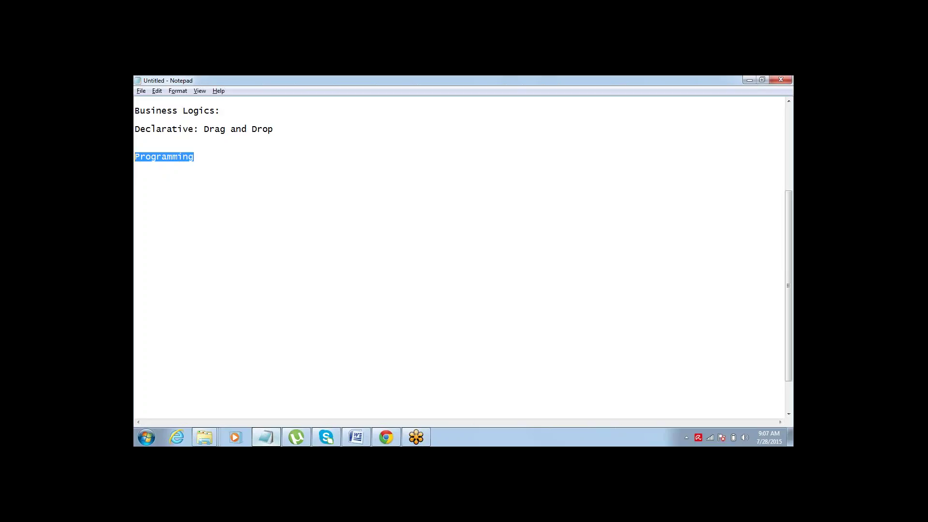
pyautogui.click(194, 156)
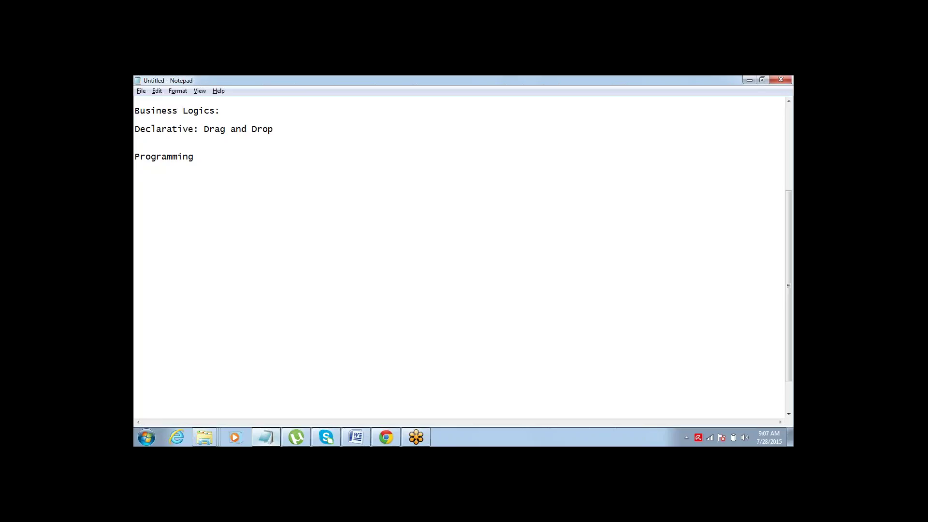
pyautogui.hotkey('shift', 'Home')
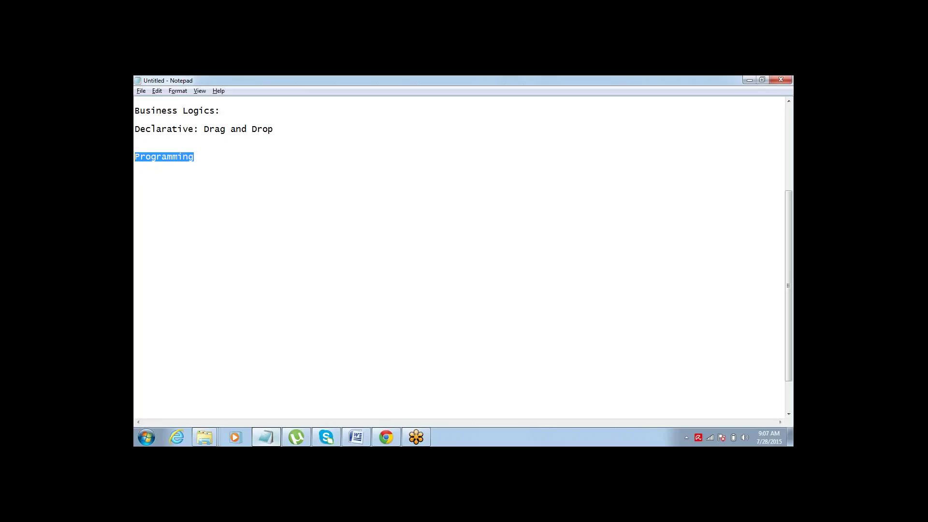
pyautogui.press('Up')
pyautogui.press('Up')
pyautogui.hotkey('shift', 'End')
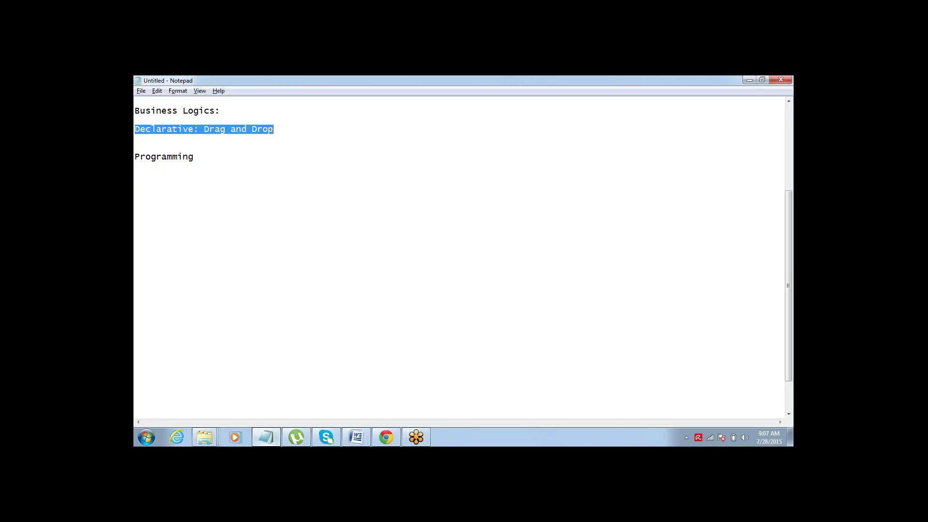
pyautogui.press('Down')
pyautogui.press('Down')
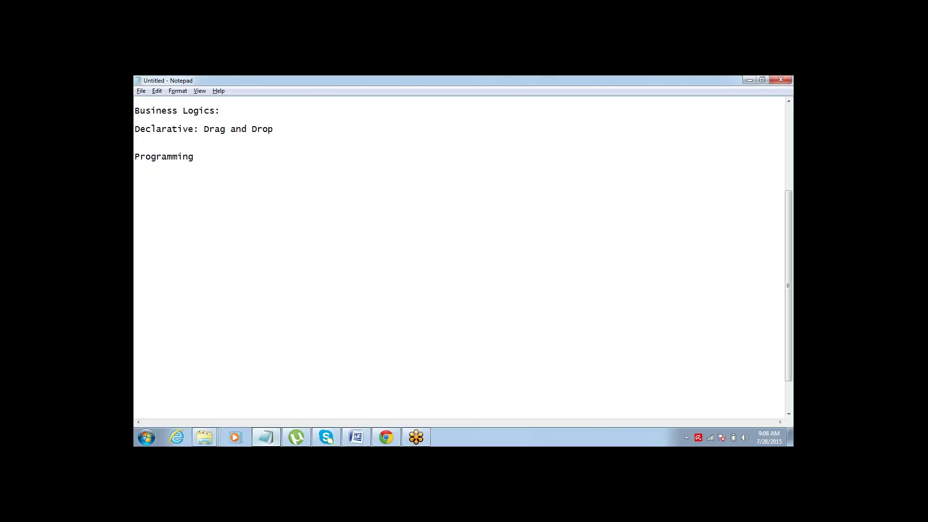
pyautogui.hotkey('shift', 'End')
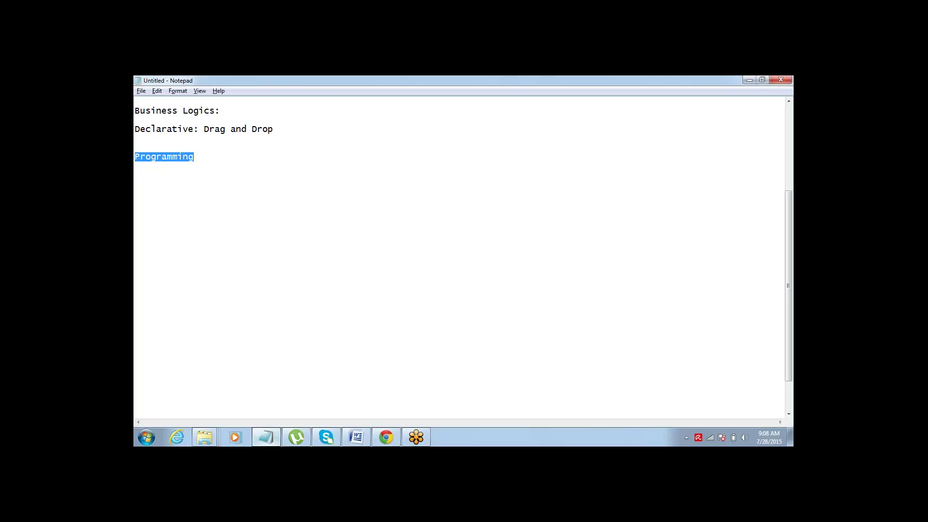
pyautogui.press('Left')
pyautogui.press('Up')
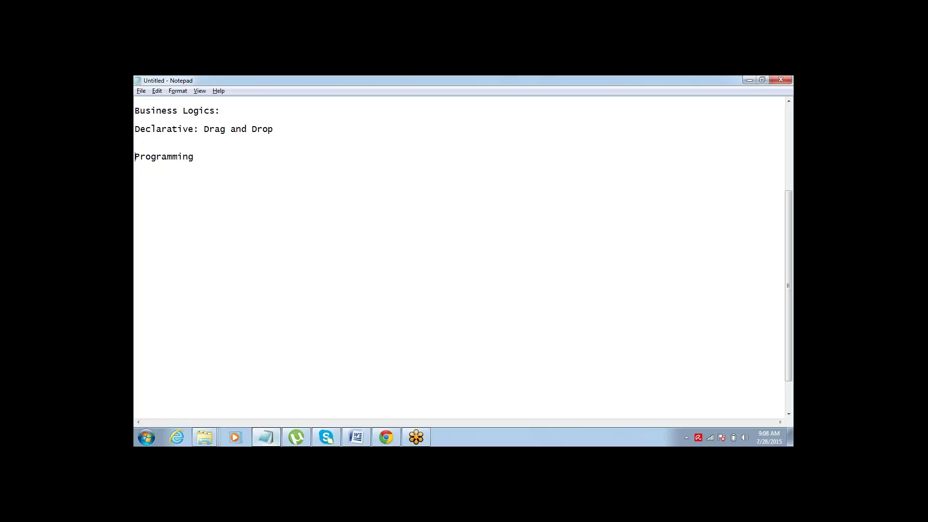
pyautogui.press('BackSpace')
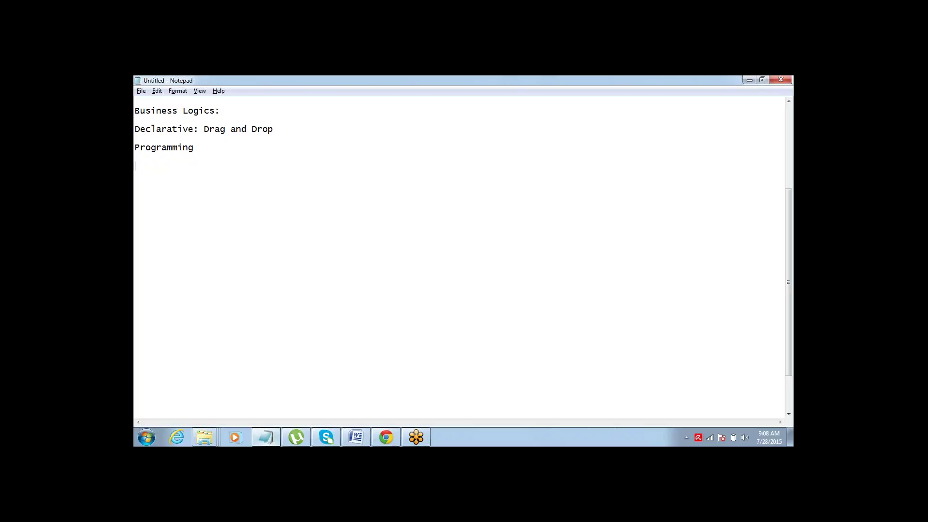
# Select the word Programming and delete it.
pyautogui.click(135, 129)
pyautogui.hotkey('shift', 'Down')
pyautogui.hotkey('shift', 'Down')
pyautogui.hotkey('shift', 'Down')
pyautogui.hotkey('shift', 'Down')
pyautogui.press('Left')
pyautogui.hotkey('shift', 'End')
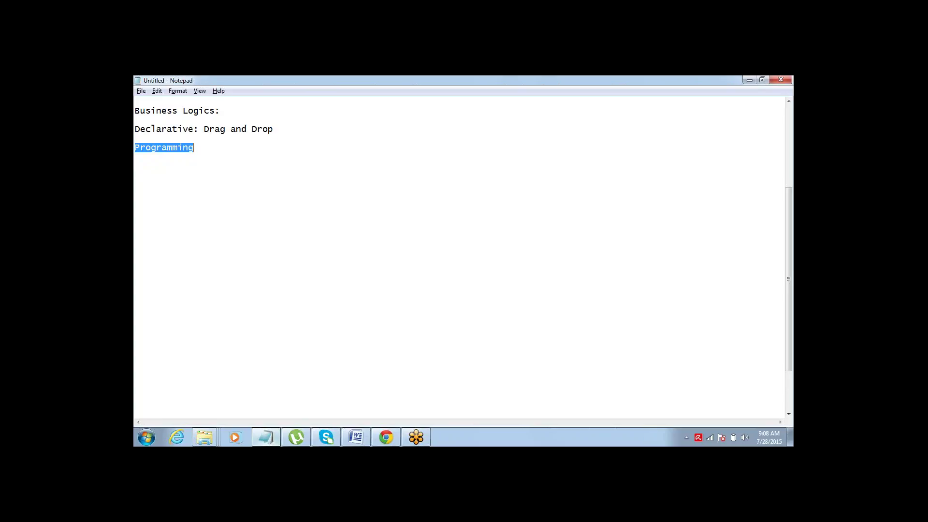
pyautogui.press('Delete')
# Type a 'Declarative:' heading with 'Formula' as its first item.
pyautogui.write('Dec')
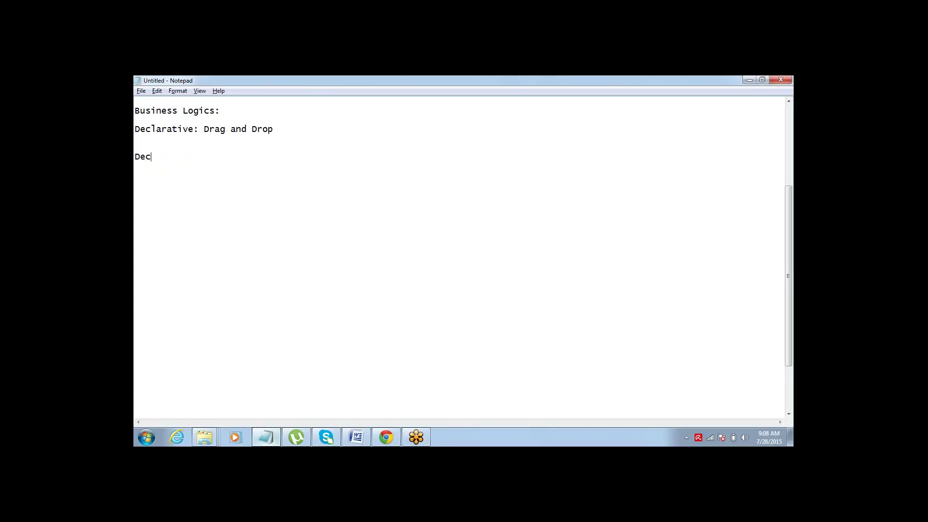
pyautogui.write('larative:')
pyautogui.press('Return')
pyautogui.press('BackSpace')
pyautogui.write('Fo')
pyautogui.write('rmula')
pyautogui.press('Return')
# Add Validation Rule, Workflow Rule and Approval Process lines, then select the list.
pyautogui.write('Validati')
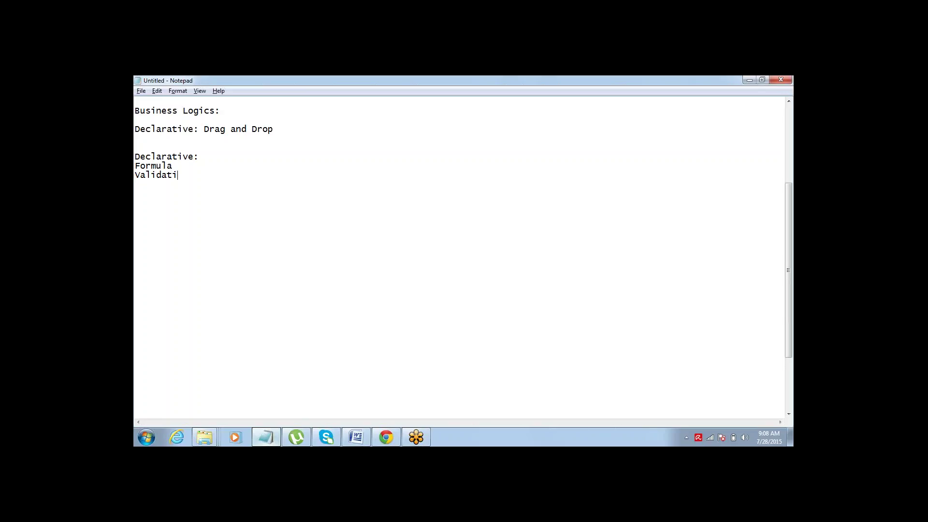
pyautogui.write('on Rule')
pyautogui.press('Return')
pyautogui.write('WOrkflow Ru')
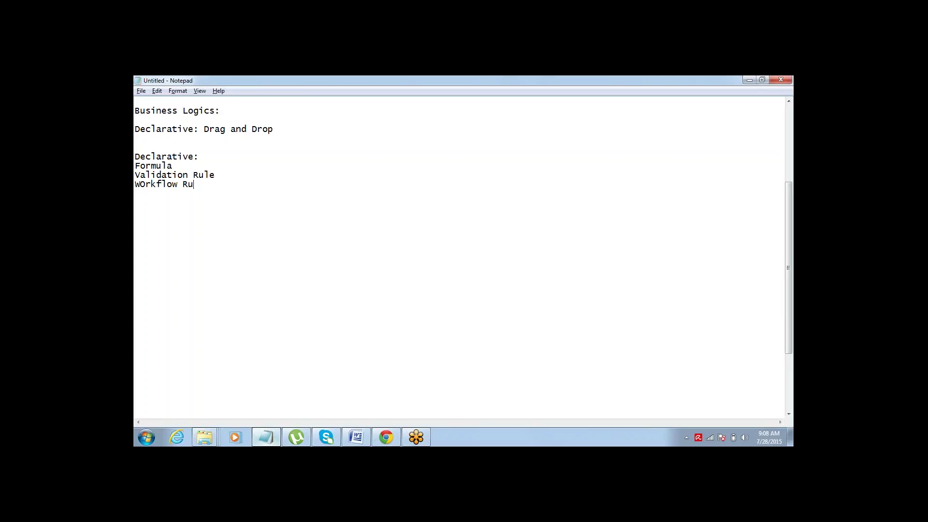
pyautogui.write('le')
pyautogui.press('Return')
pyautogui.write('Approval Process')
pyautogui.hotkey('shift', 'Down')
pyautogui.hotkey('shift', 'Down')
pyautogui.hotkey('shift', 'Down')
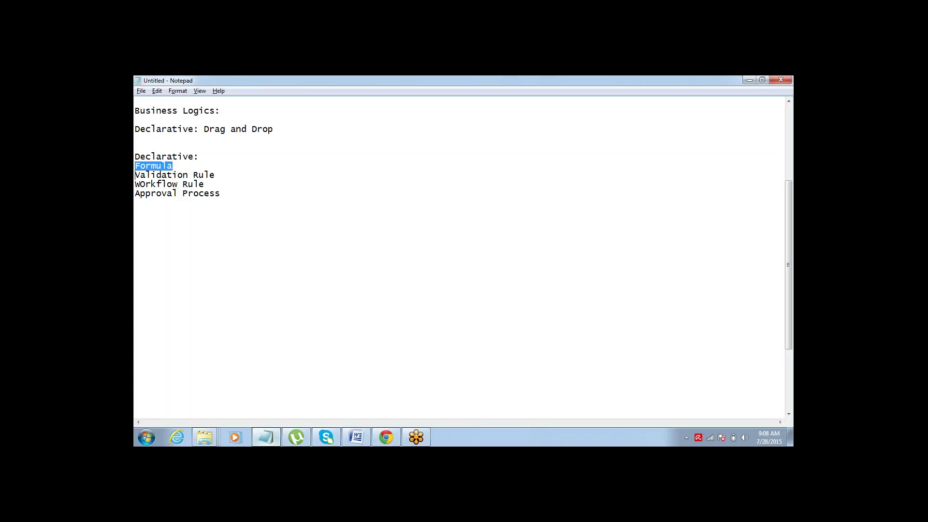
pyautogui.hotkey('shift', 'End')
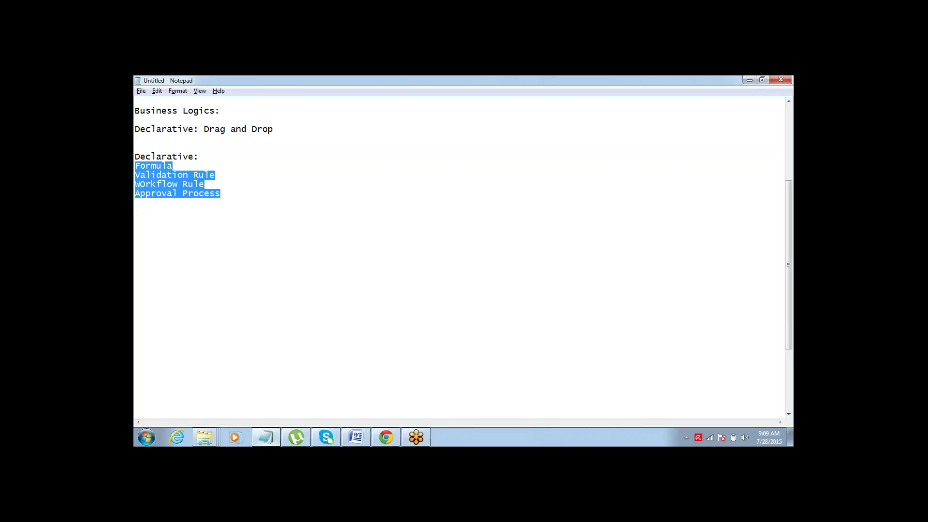
pyautogui.press('Up')
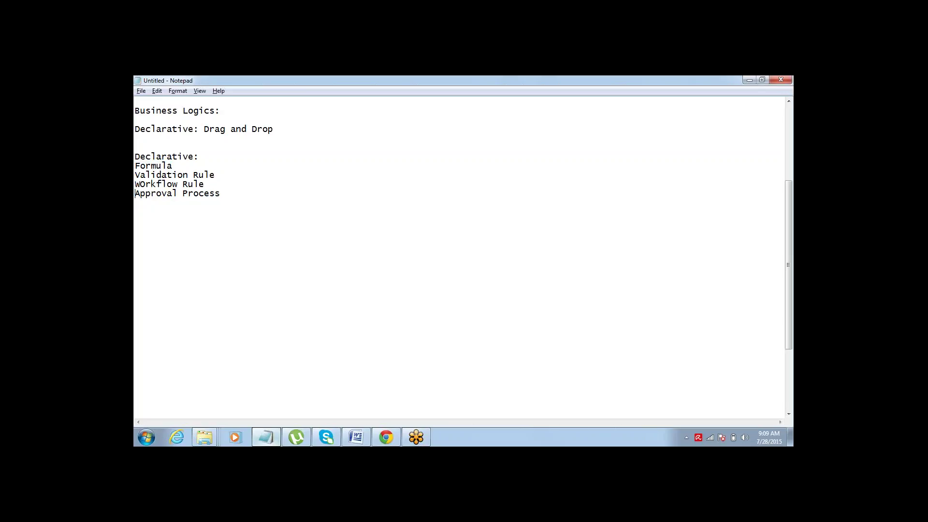
pyautogui.press('Down')
pyautogui.press('Return')
pyautogui.press('Return')
pyautogui.press('Return')
pyautogui.write('Formuls')
pyautogui.press('BackSpace')
pyautogui.write('a')
pyautogui.press('Left')
pyautogui.press('Left')
pyautogui.write('Field Type')
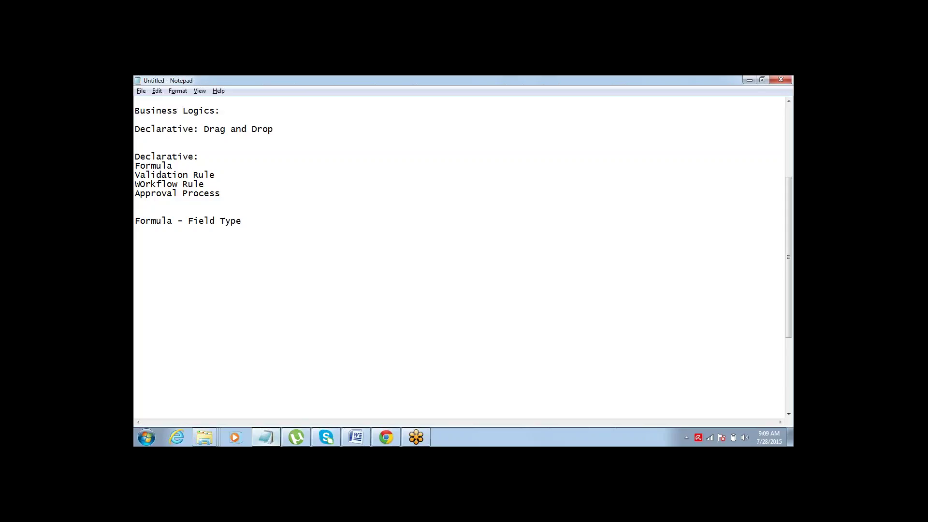
pyautogui.press('Return')
pyautogui.press('Return')
pyautogui.write('Tax - 10% of AMount')
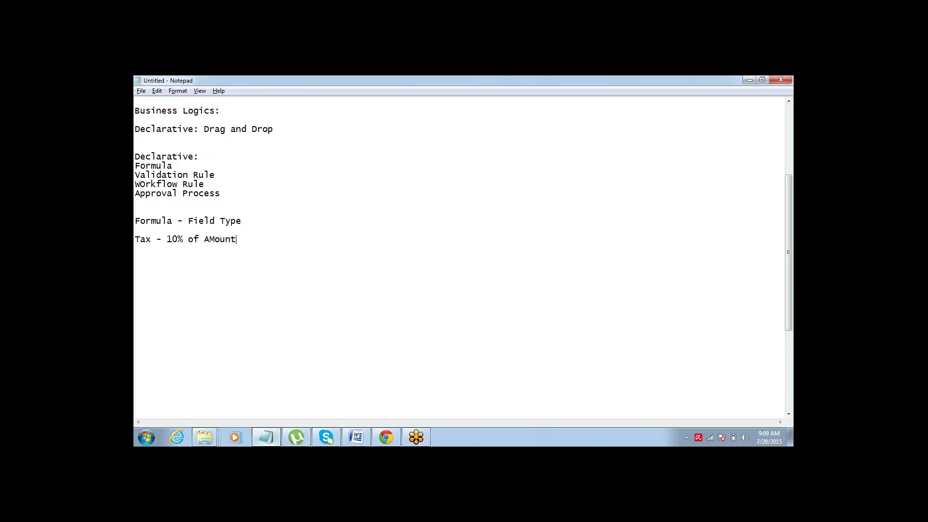
pyautogui.hotkey('ctrl', 'shift', 'Left')
pyautogui.hotkey('ctrl', 'shift', 'Left')
pyautogui.hotkey('ctrl', 'shift', 'Left')
pyautogui.hotkey('ctrl', 'shift', 'Left')
pyautogui.hotkey('ctrl', 'shift', 'Left')
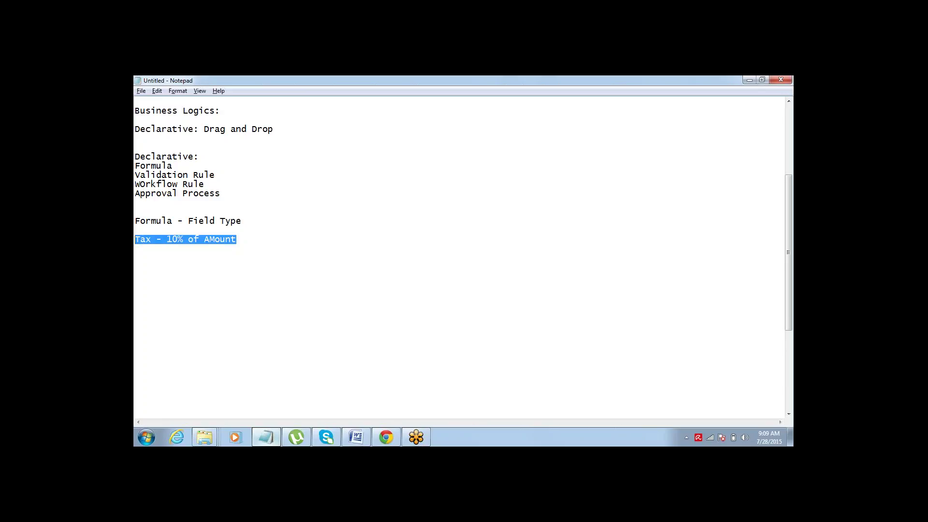
pyautogui.press('Left')
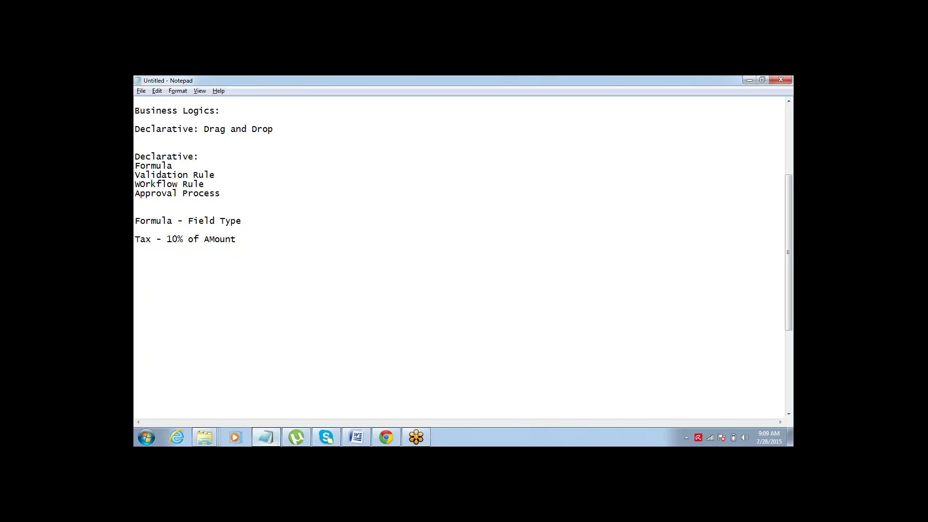
pyautogui.hotkey('shift', 'Right')
pyautogui.hotkey('shift', 'Right')
pyautogui.hotkey('shift', 'Right')
# Highlight the 'Tax - 10% of AMount' line, then return to Salesforce in Chrome.
pyautogui.click(237, 239)
pyautogui.hotkey('shift', 'Home')
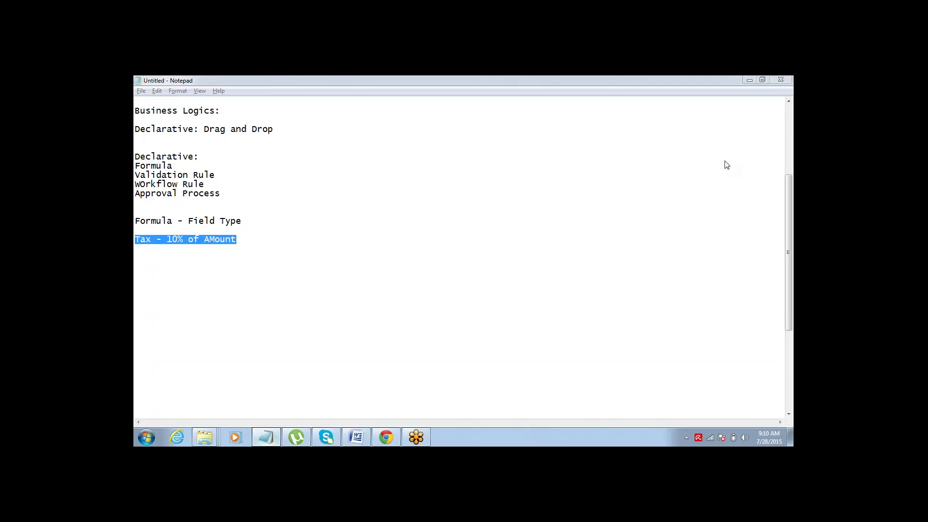
pyautogui.hotkey('alt', 'Tab')
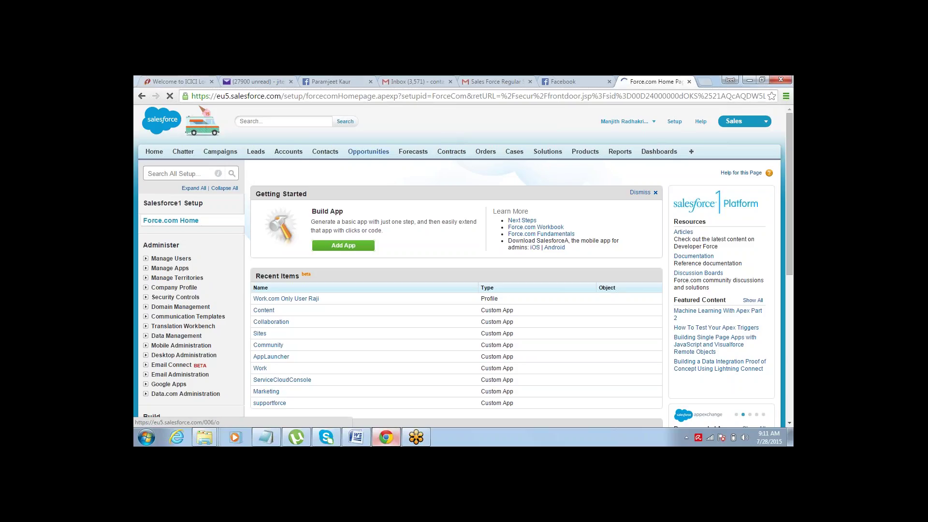
# Open the Aethna Home Products- opportunity and highlight its Amount field label.
pyautogui.click(368, 152)
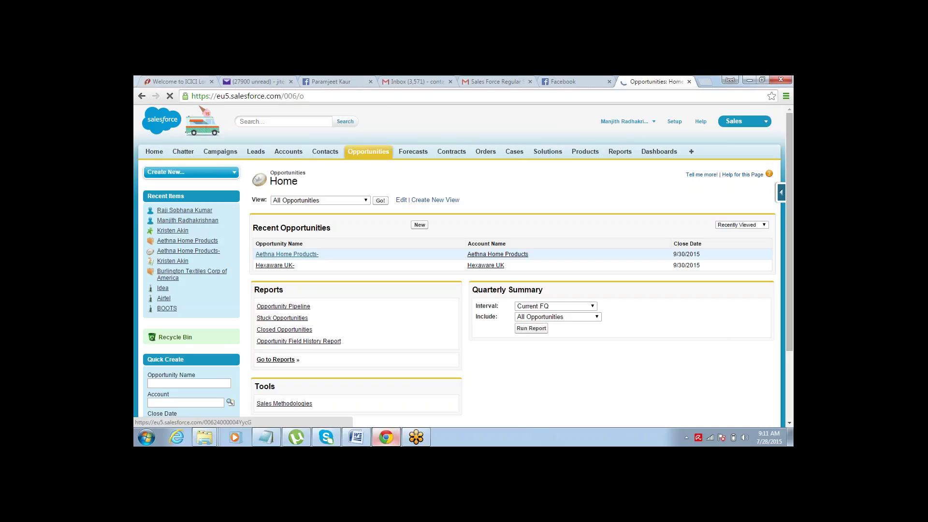
pyautogui.click(287, 253)
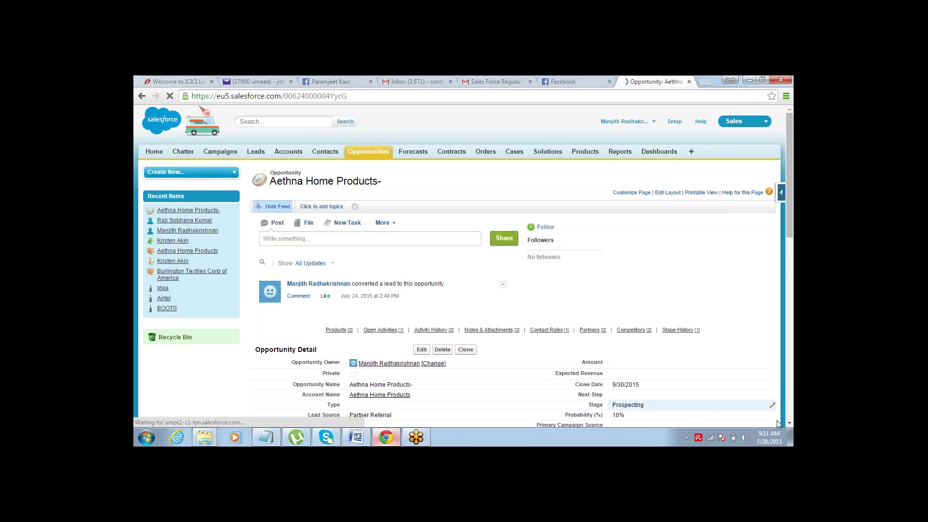
pyautogui.scroll(-3, 788, 425)
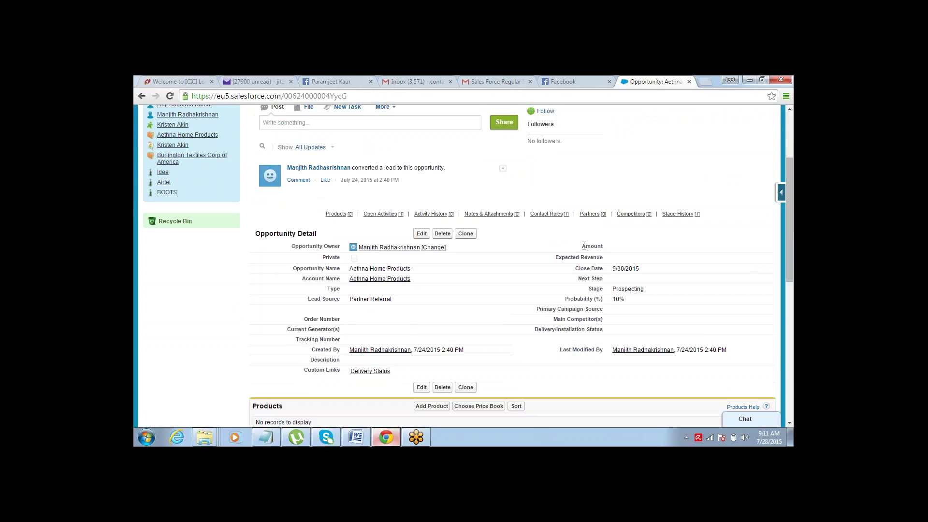
pyautogui.moveTo(584, 245); pyautogui.dragTo(607, 244)
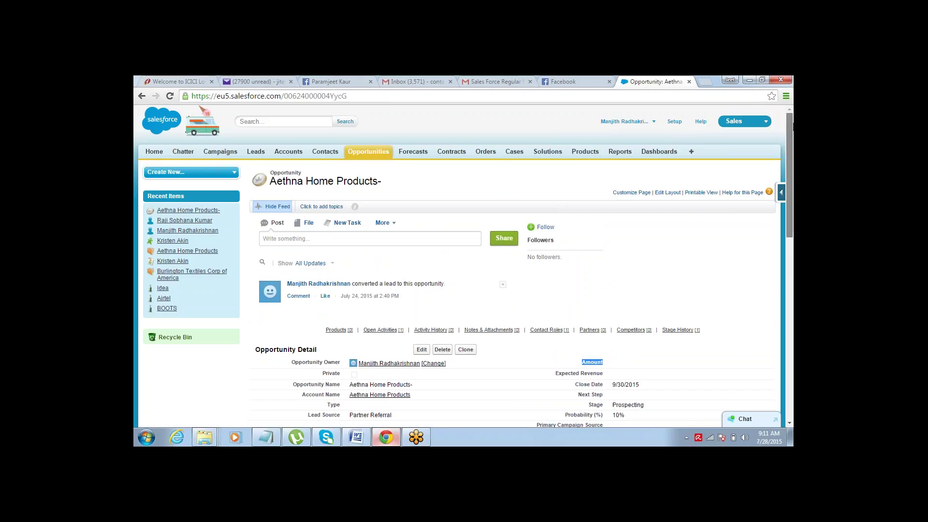
pyautogui.scroll(-3, 792, 138)
pyautogui.scroll(3, 792, 137)
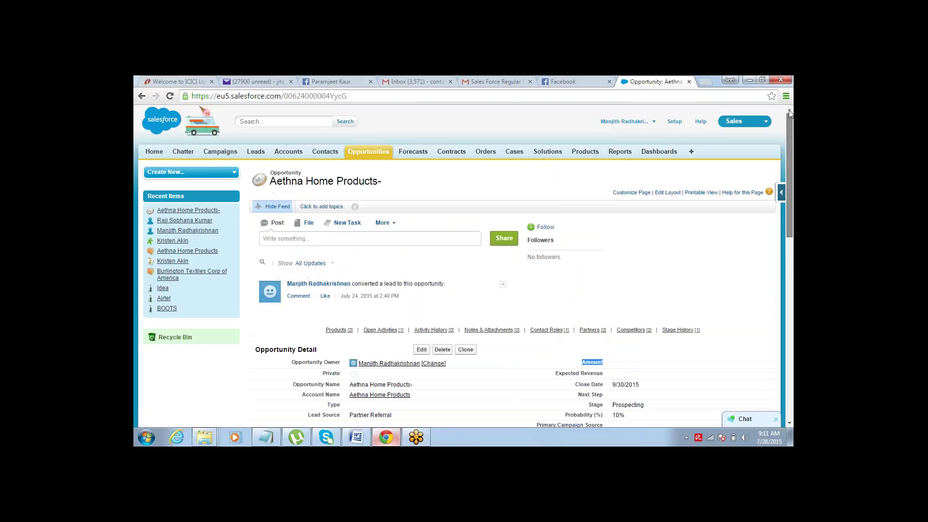
pyautogui.click(677, 121)
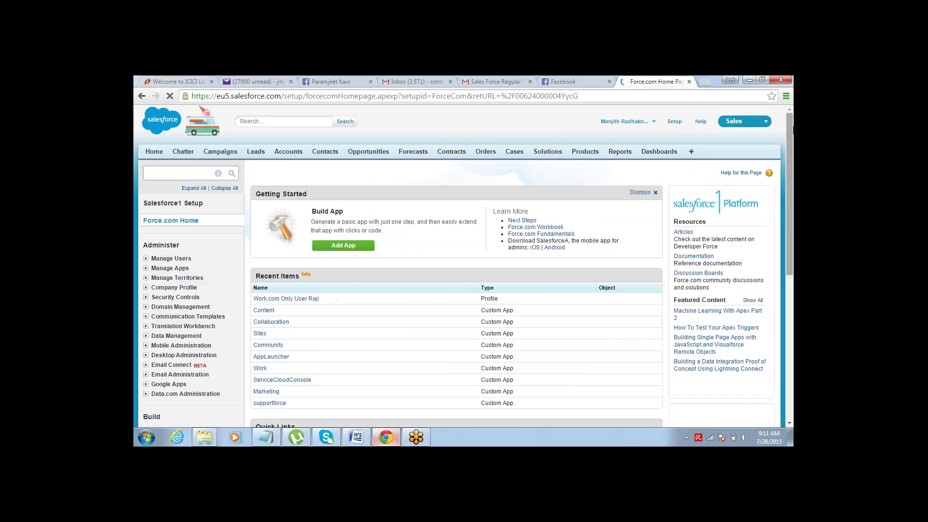
# Go to Build > Customize > Opportunities > Fields and start a new custom field.
pyautogui.scroll(-5, 784, 145)
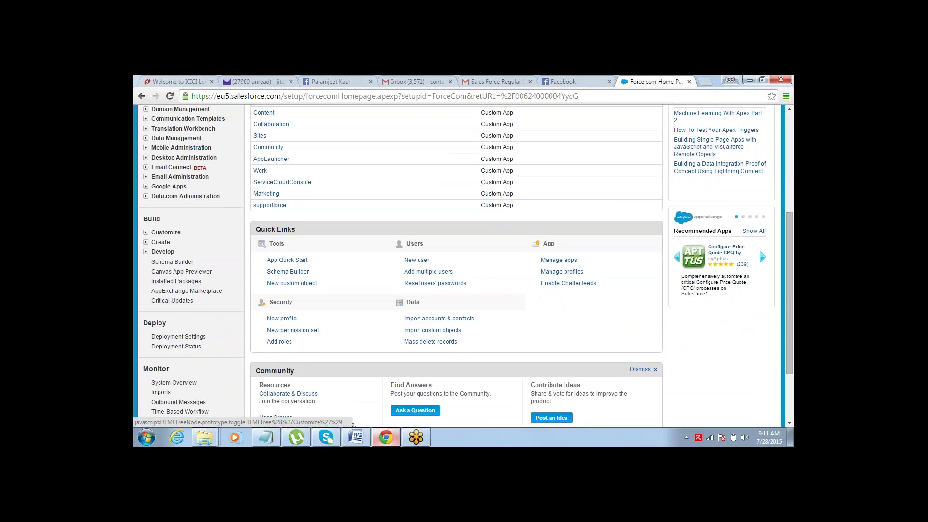
pyautogui.click(146, 233)
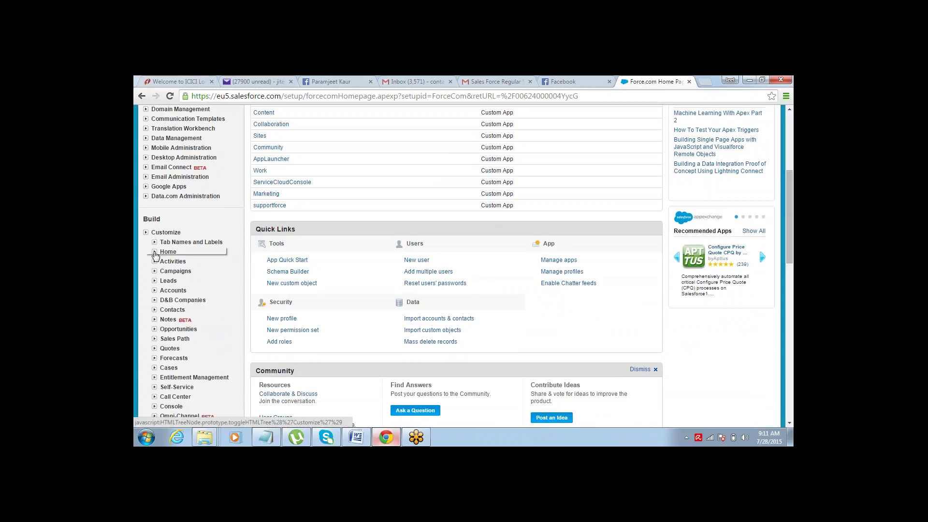
pyautogui.click(154, 329)
pyautogui.click(176, 339)
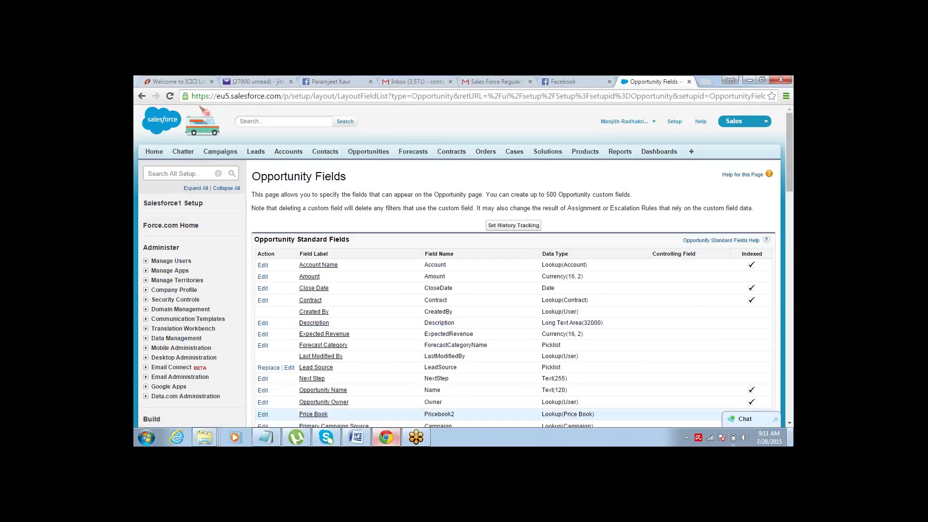
pyautogui.click(789, 423)
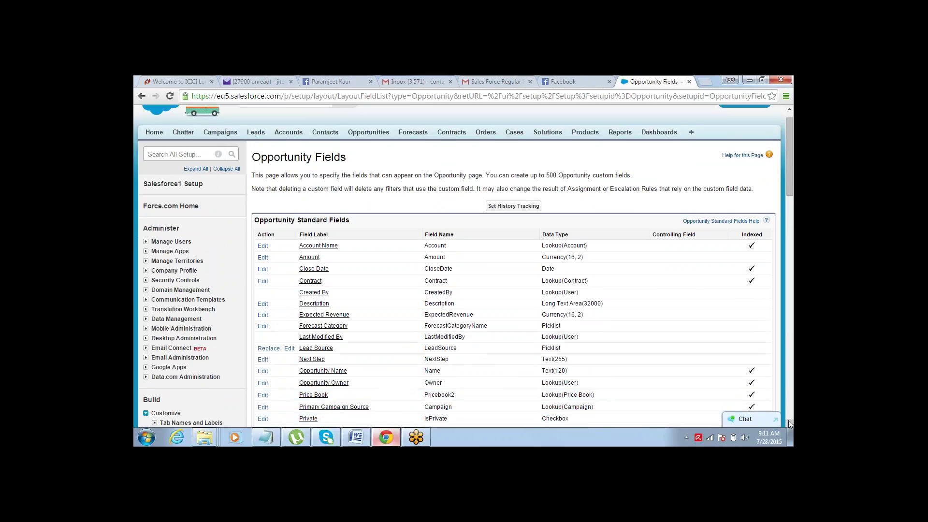
pyautogui.click(789, 423)
pyautogui.scroll(-4, 789, 423)
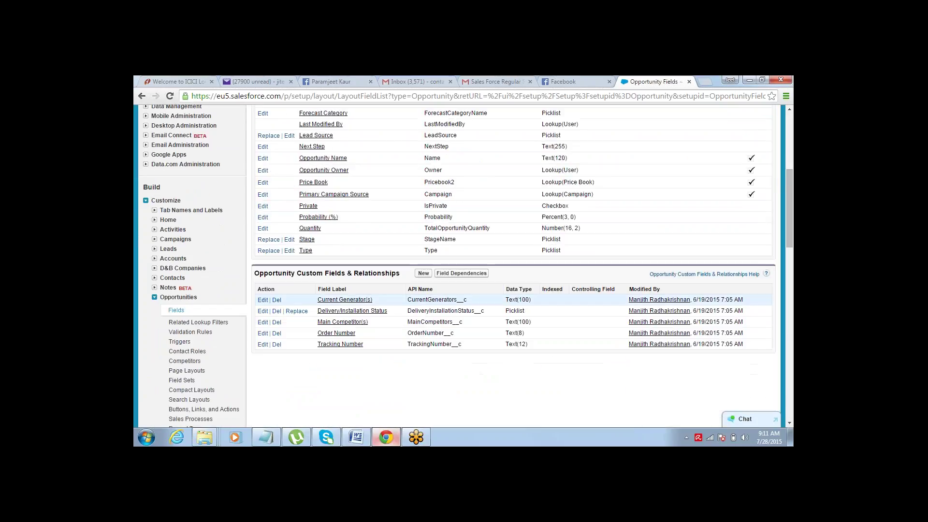
pyautogui.click(424, 276)
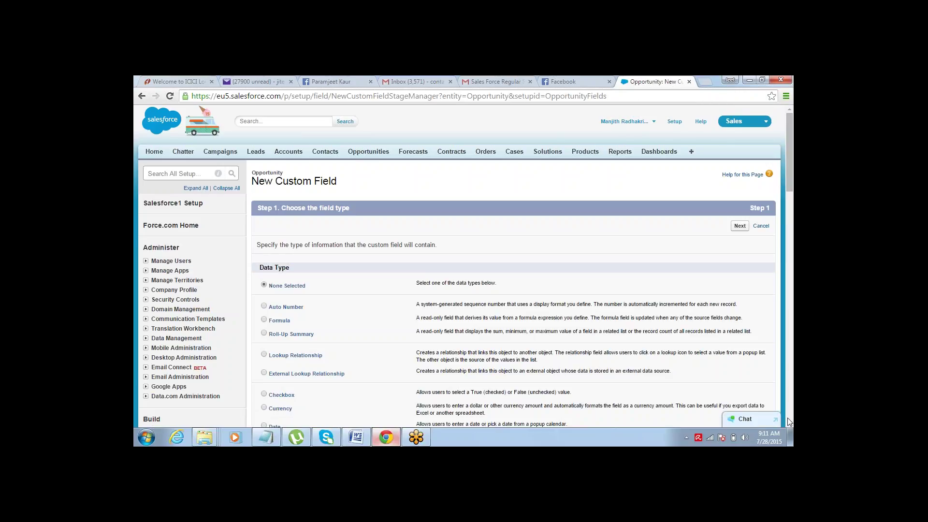
# Choose Formula as the new Opportunity field's data type and continue.
pyautogui.click(264, 319)
pyautogui.click(740, 227)
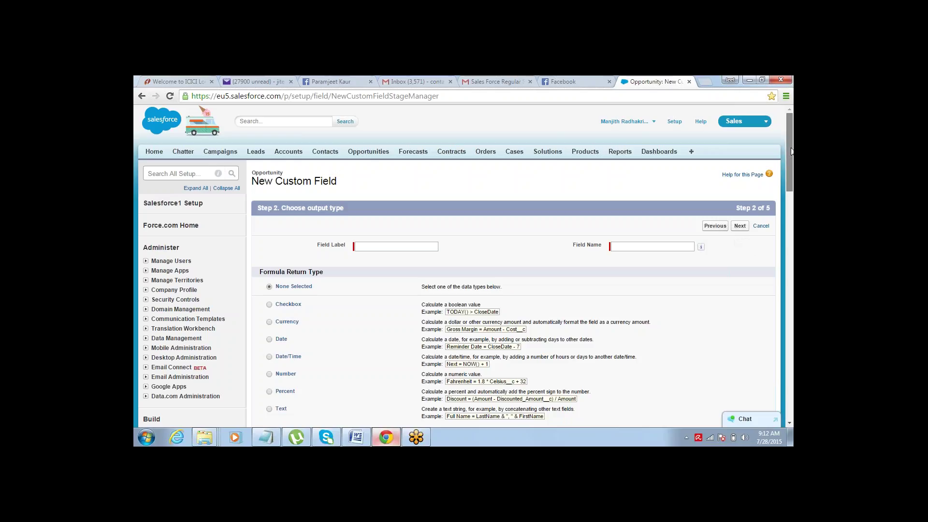
# Set the formula return type to Currency and the field label to Tax.
pyautogui.moveTo(791, 151); pyautogui.dragTo(787, 161)
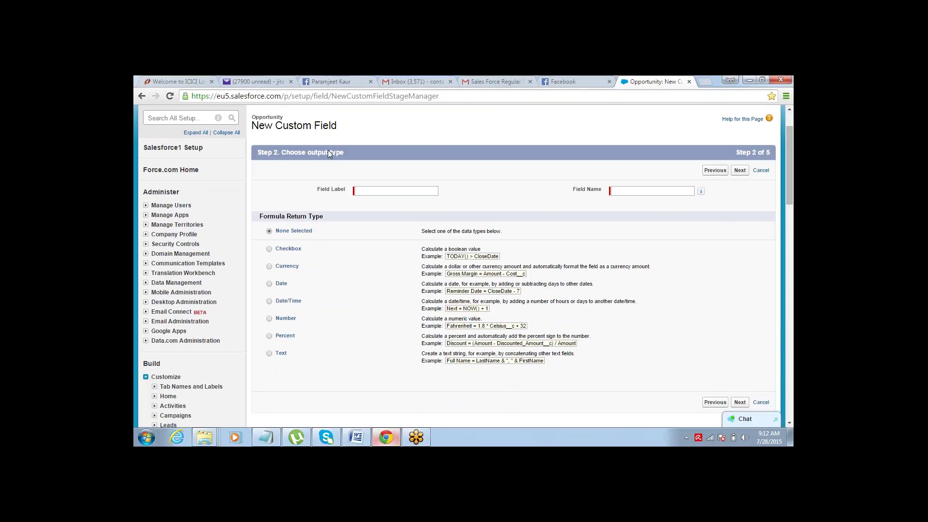
pyautogui.moveTo(290, 152); pyautogui.dragTo(343, 150)
pyautogui.click(271, 274)
pyautogui.click(269, 267)
pyautogui.click(365, 189)
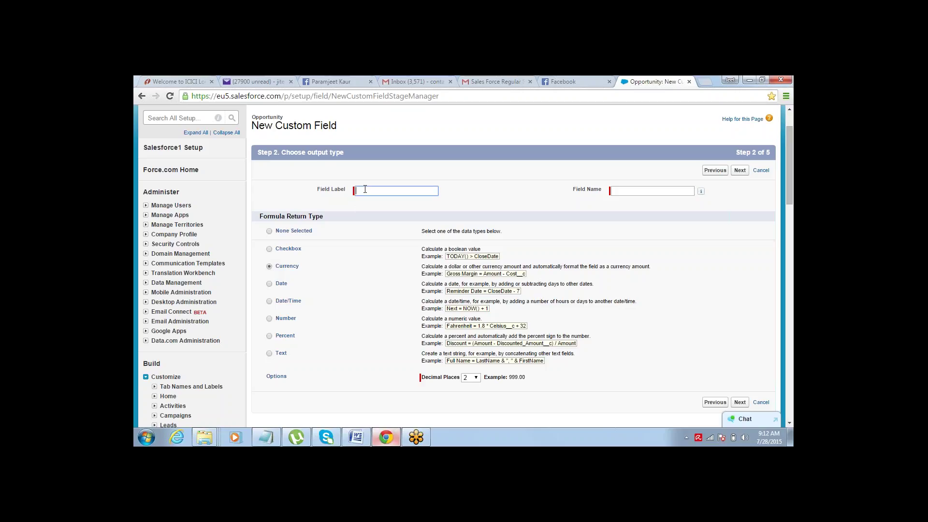
pyautogui.write('tax')
pyautogui.press('Tab')
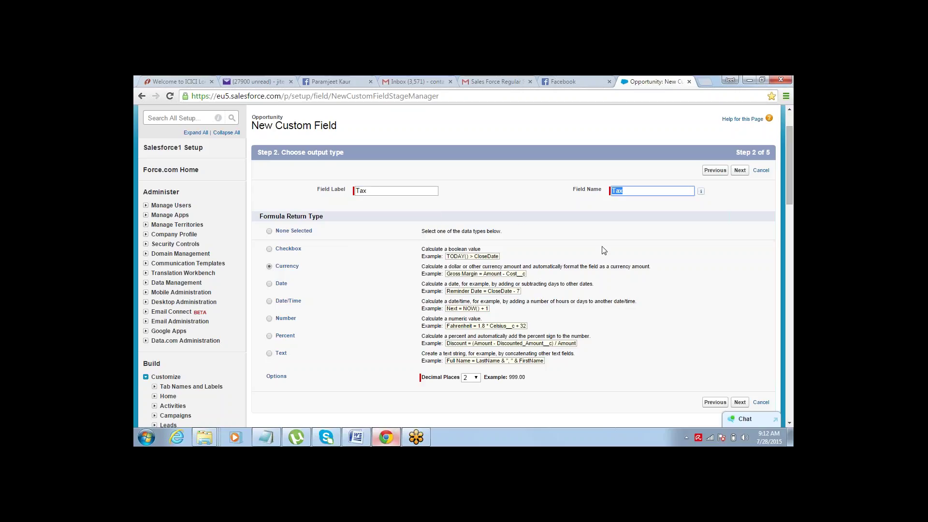
# Keep Decimal Places at 2 and advance to the formula-entry step.
pyautogui.moveTo(425, 381); pyautogui.dragTo(472, 381)
pyautogui.click(471, 379)
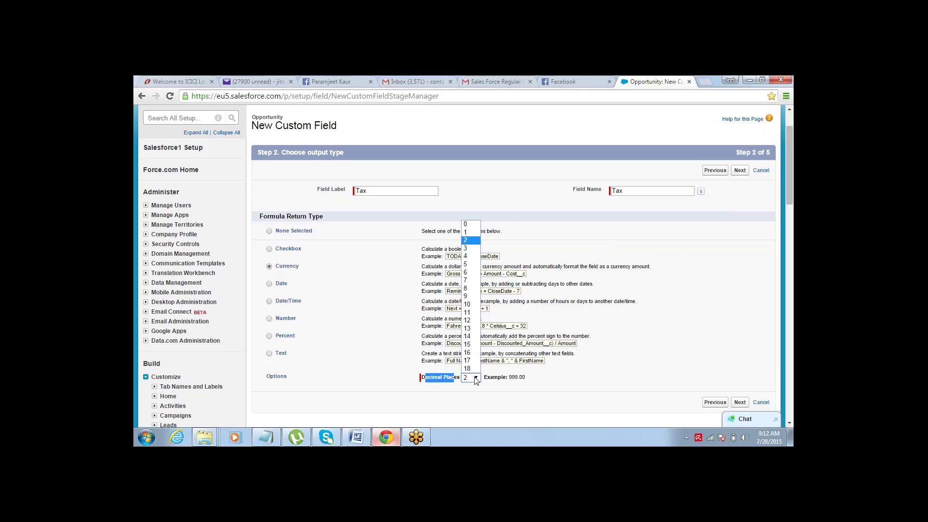
pyautogui.click(467, 224)
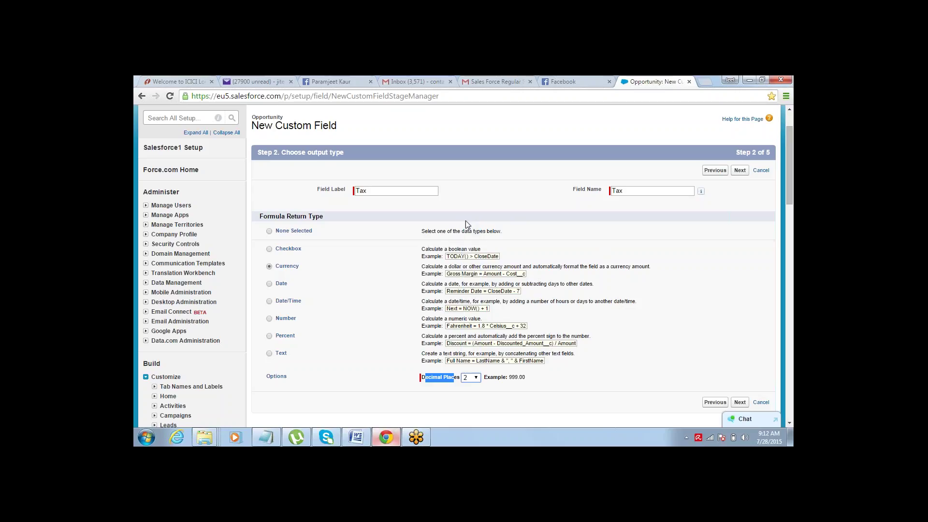
pyautogui.click(476, 382)
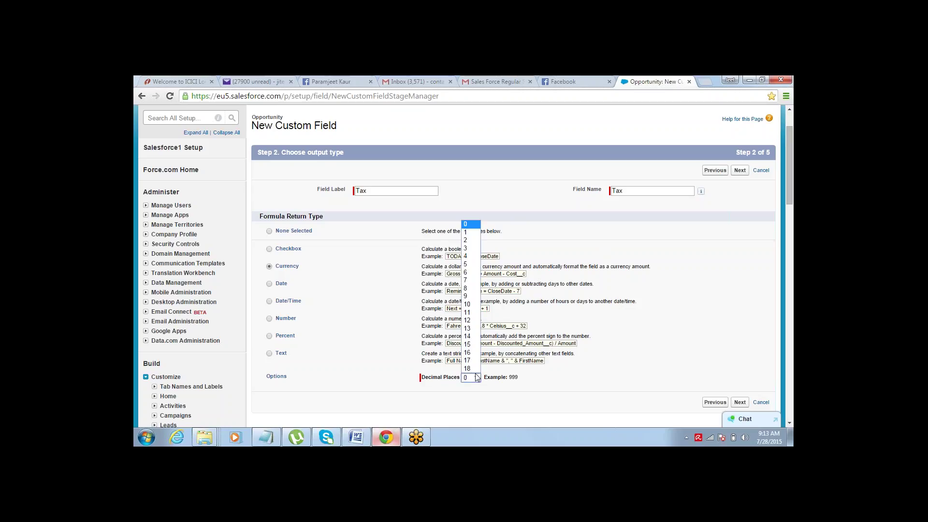
pyautogui.click(471, 243)
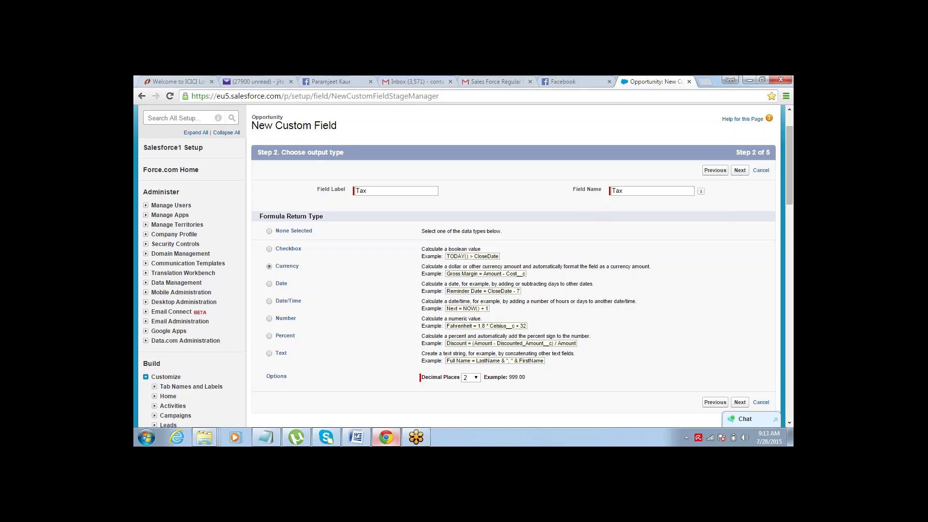
pyautogui.click(740, 170)
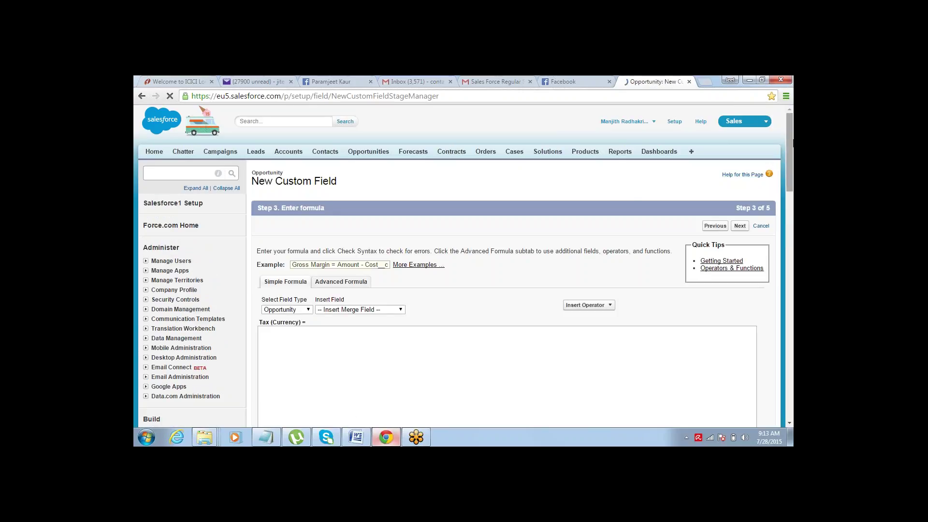
# Switch the Tax (Currency) formula editor to the Advanced Formula tab.
pyautogui.moveTo(789, 137); pyautogui.dragTo(787, 167)
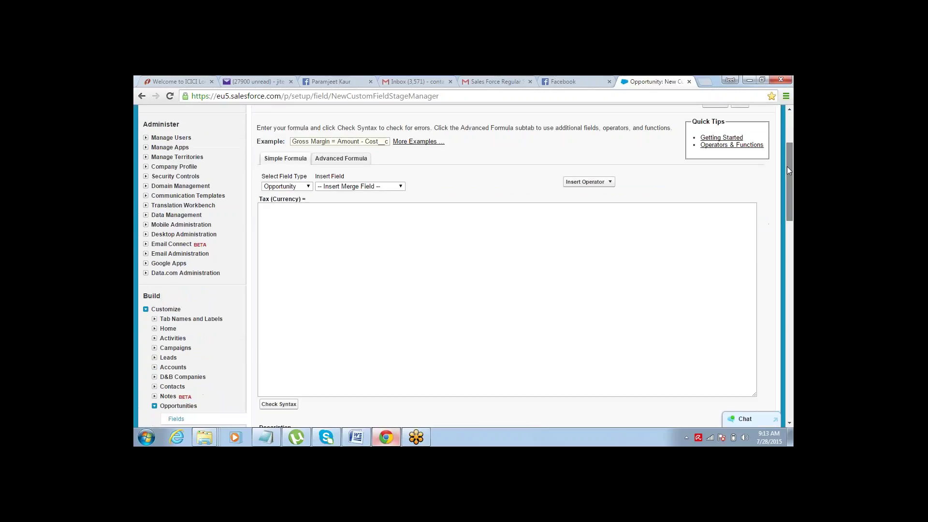
pyautogui.click(404, 224)
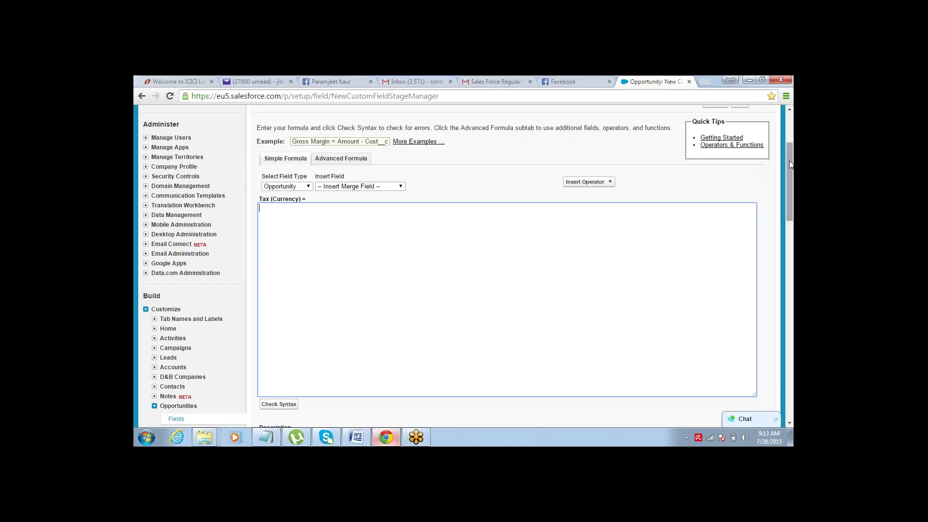
pyautogui.moveTo(790, 165); pyautogui.dragTo(789, 124)
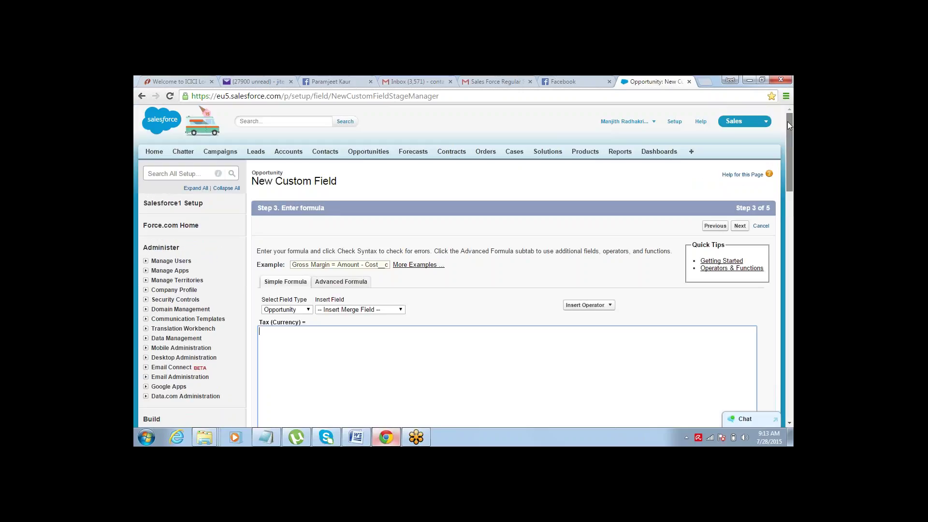
pyautogui.moveTo(788, 121)
pyautogui.mouseDown()
pyautogui.moveTo(789, 203)
pyautogui.moveTo(789, 121)
pyautogui.mouseUp()
pyautogui.moveTo(788, 128); pyautogui.dragTo(787, 134)
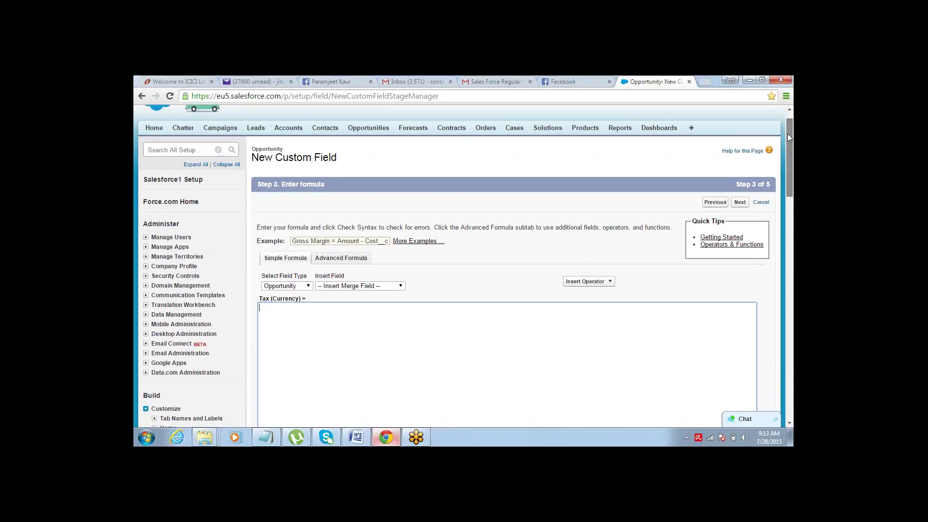
pyautogui.moveTo(788, 133)
pyautogui.mouseDown()
pyautogui.moveTo(788, 145)
pyautogui.moveTo(790, 122)
pyautogui.mouseUp()
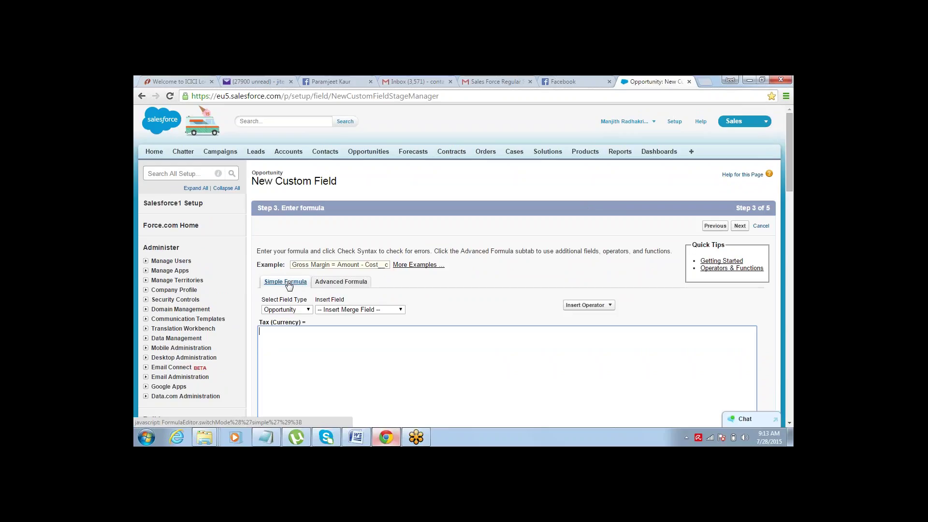
pyautogui.click(341, 282)
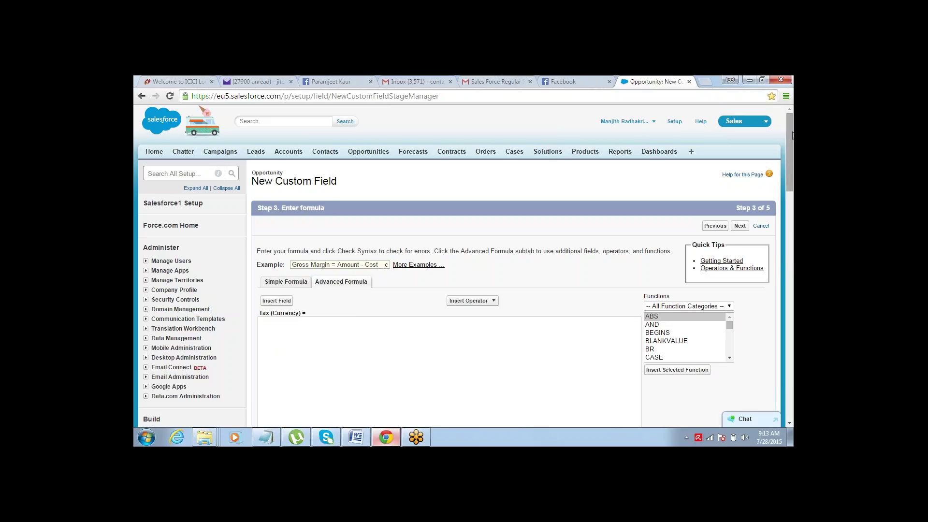
pyautogui.moveTo(791, 134); pyautogui.dragTo(787, 153)
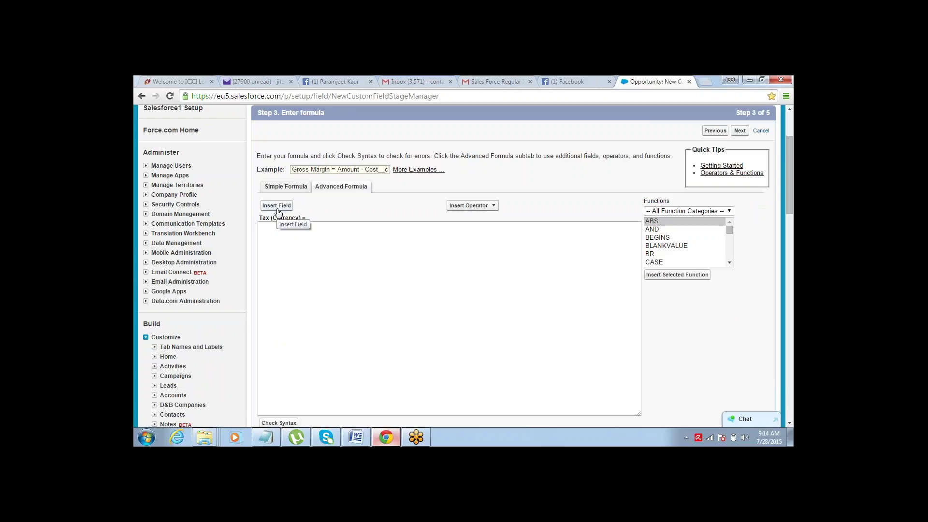
# Insert the Opportunity Amount field into the Tax formula.
pyautogui.click(278, 209)
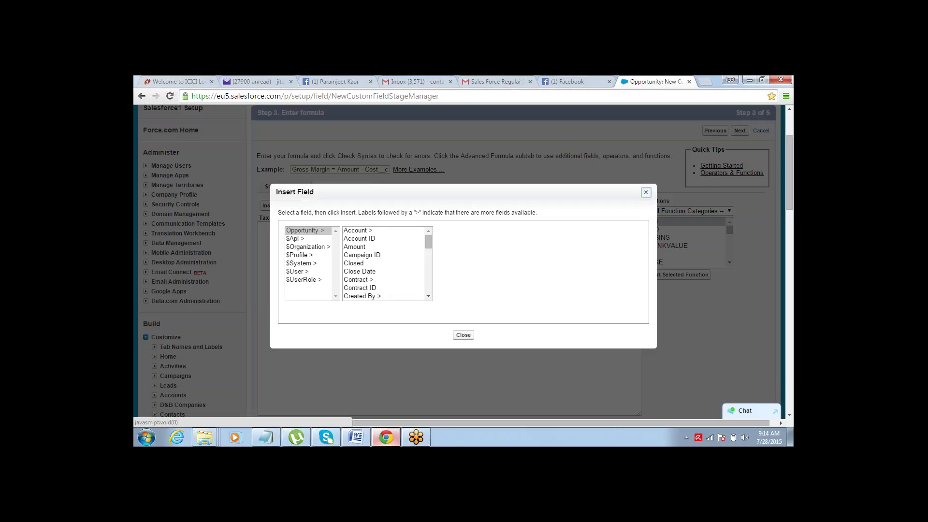
pyautogui.click(368, 247)
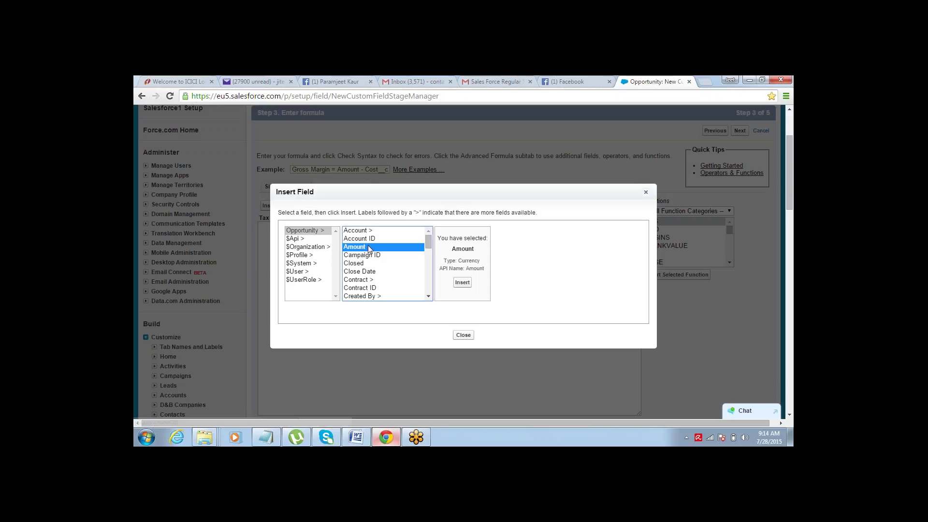
pyautogui.click(462, 283)
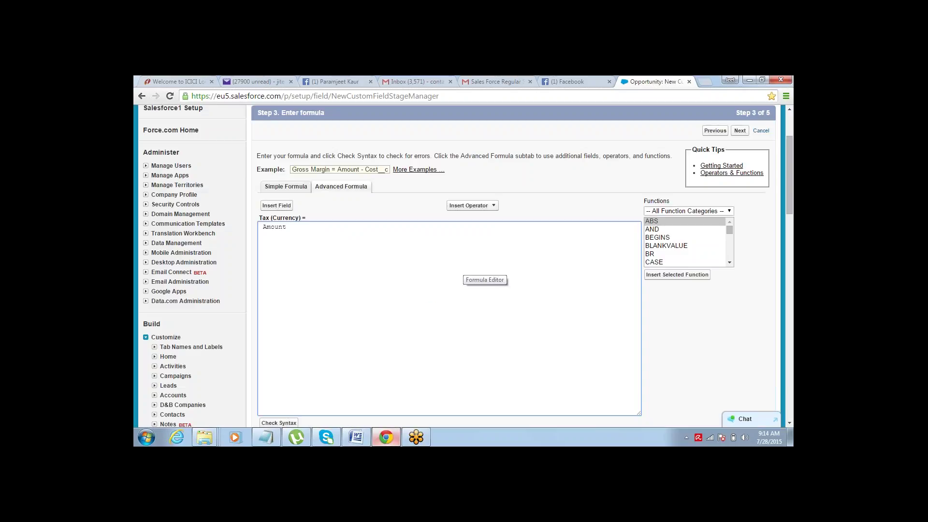
pyautogui.press('BackSpace')
# Edit the formula so it reads 0.1 * Amount.
pyautogui.click(260, 218)
pyautogui.moveTo(260, 218); pyautogui.dragTo(307, 220)
pyautogui.click(260, 218)
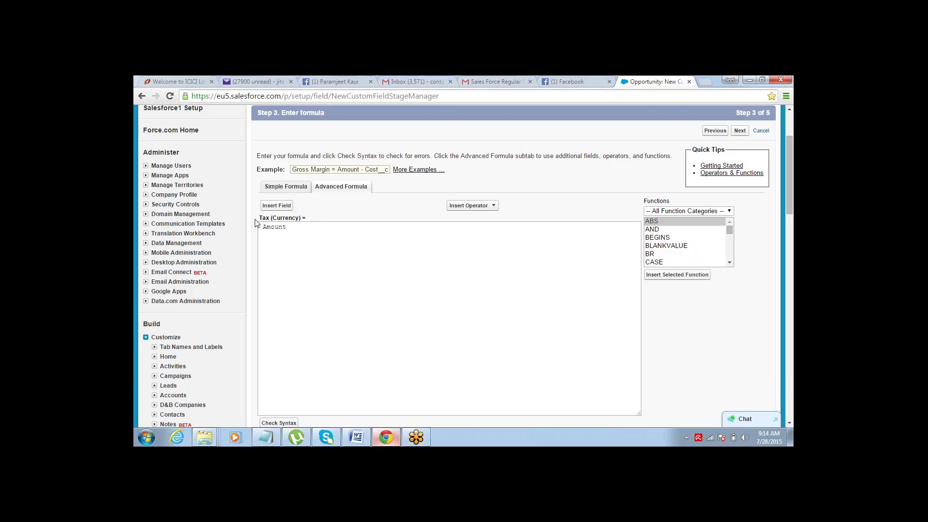
pyautogui.moveTo(260, 218); pyautogui.dragTo(304, 218)
pyautogui.click(306, 219)
pyautogui.hotkey('ctrl', 'a')
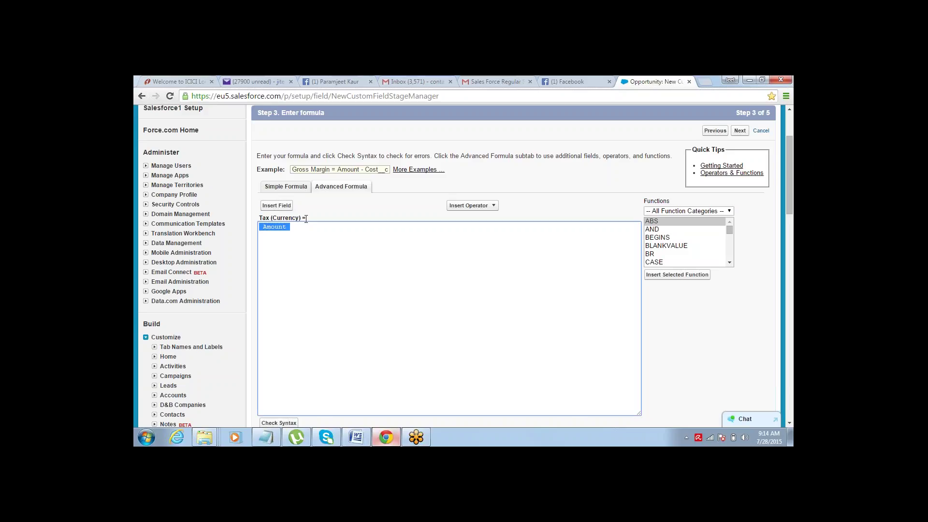
pyautogui.press('Right')
pyautogui.write(')')
pyautogui.write('.1')
pyautogui.write(' * ')
pyautogui.write('0')
pyautogui.press('Delete')
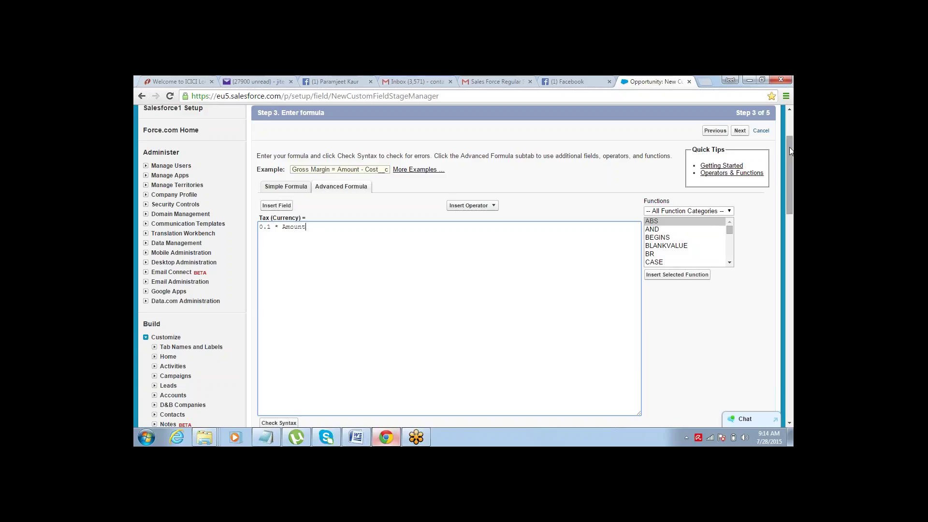
# Check the formula's syntax and confirm no errors are reported.
pyautogui.moveTo(790, 147); pyautogui.dragTo(783, 164)
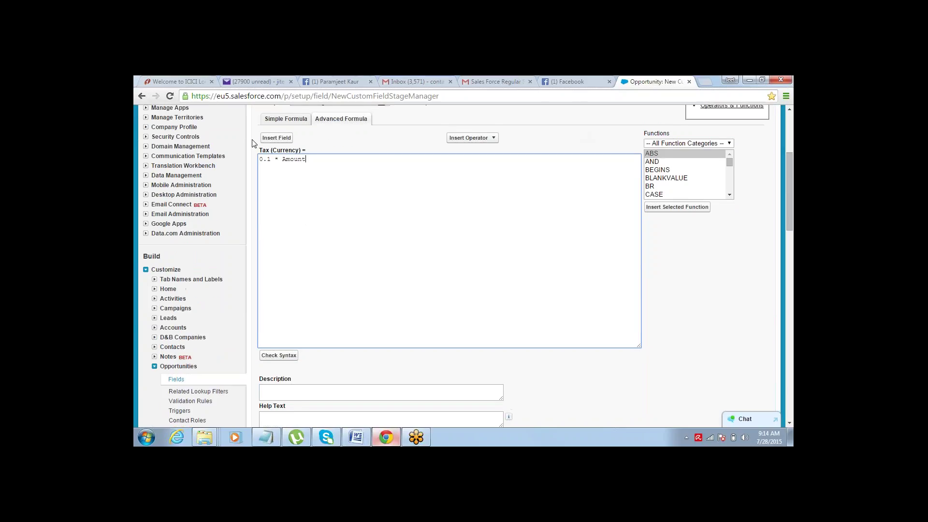
pyautogui.moveTo(261, 158); pyautogui.dragTo(306, 232)
pyautogui.click(276, 358)
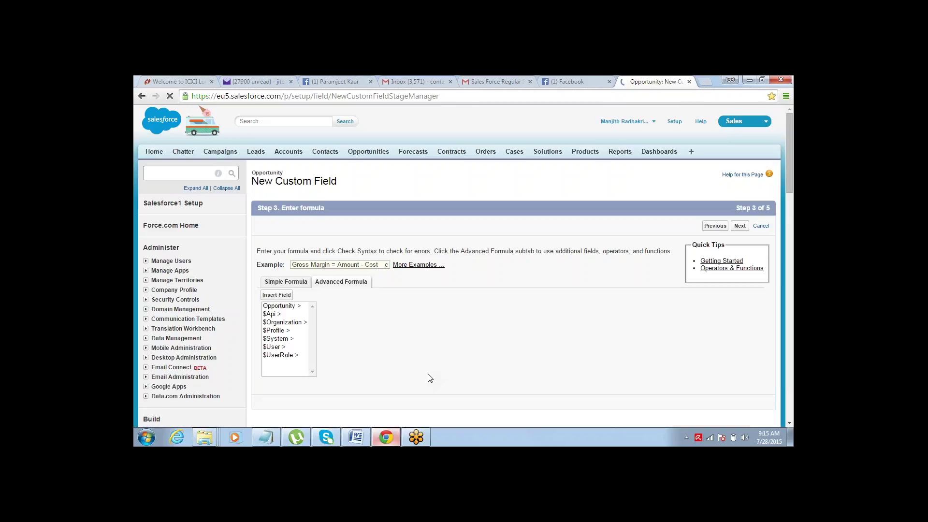
pyautogui.click(789, 423)
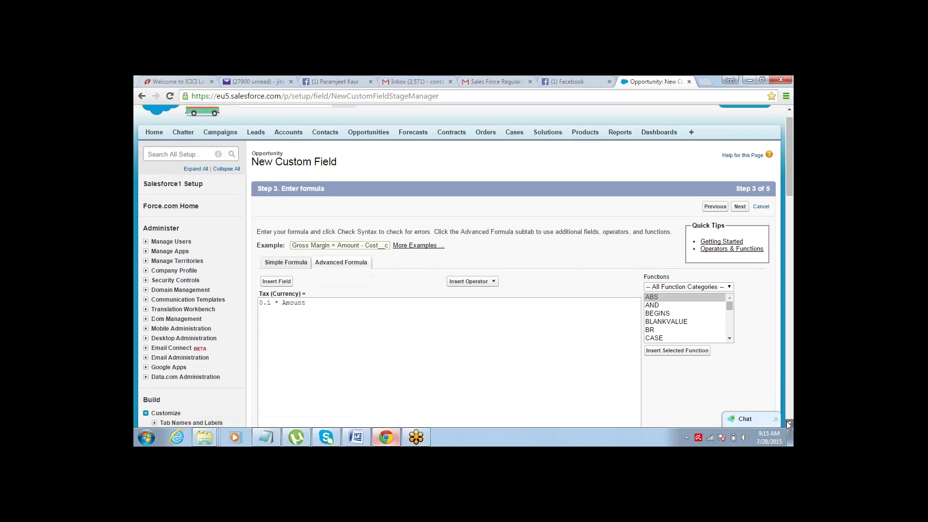
pyautogui.scroll(-8, 789, 423)
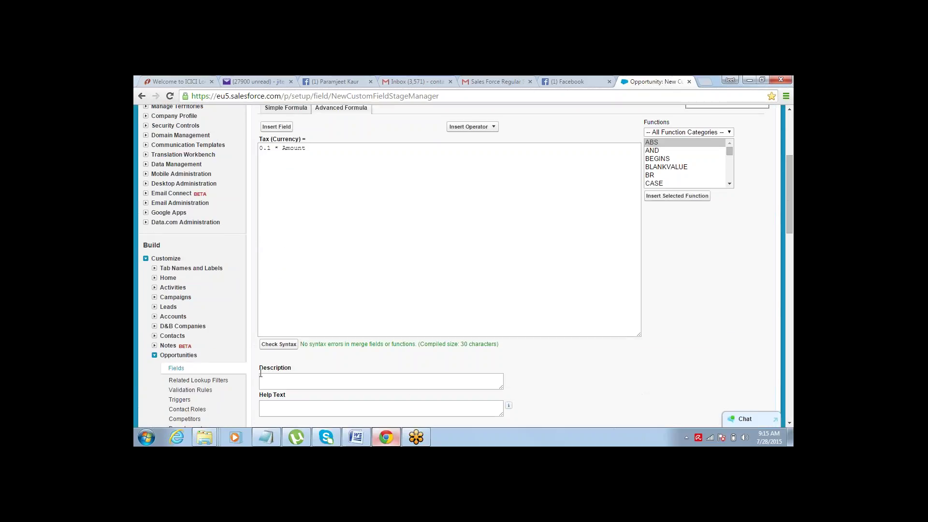
pyautogui.moveTo(301, 342); pyautogui.dragTo(329, 339)
pyautogui.moveTo(789, 174); pyautogui.dragTo(792, 130)
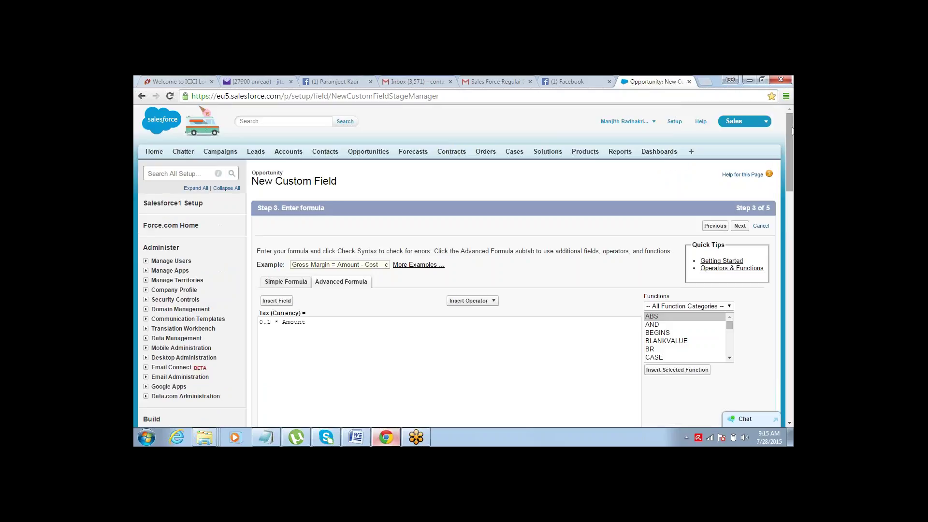
pyautogui.scroll(-15, 740, 245)
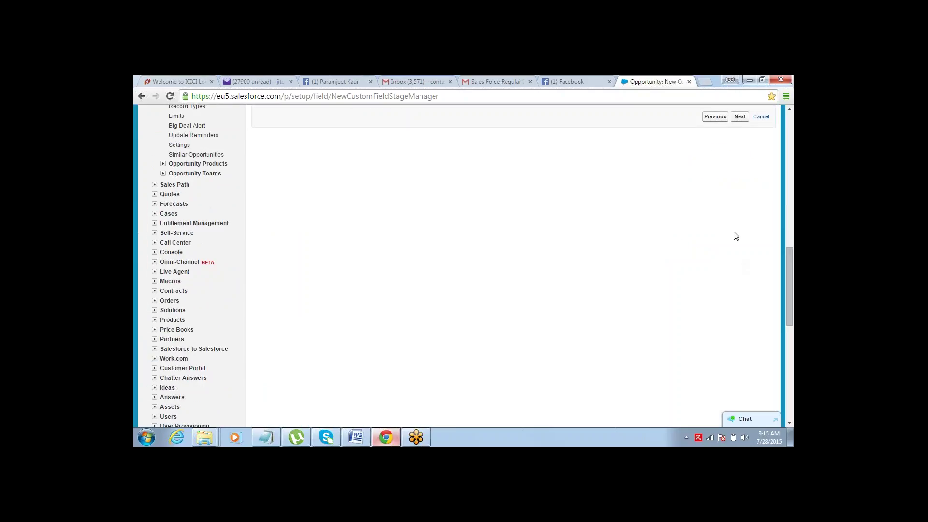
# Keep default field-level security and add Tax to all four Opportunity page layouts, then save.
pyautogui.click(740, 116)
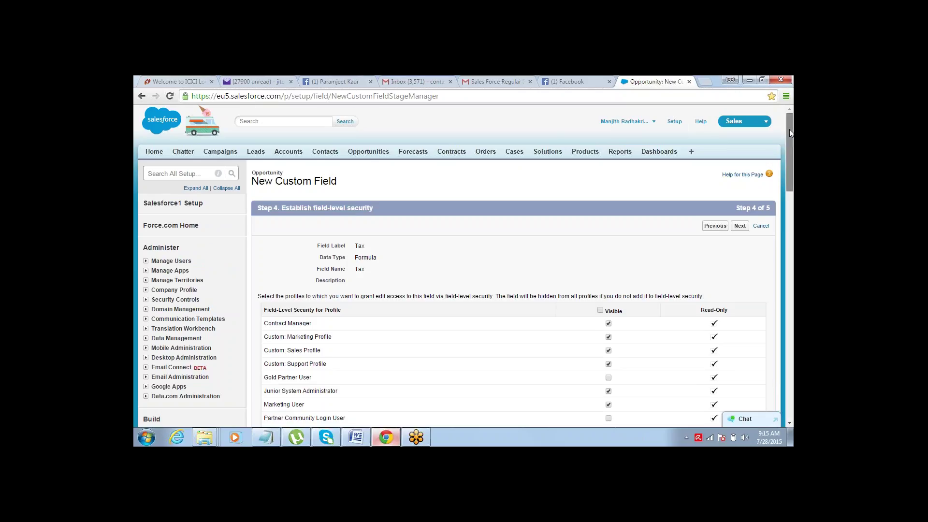
pyautogui.moveTo(790, 129); pyautogui.dragTo(772, 159)
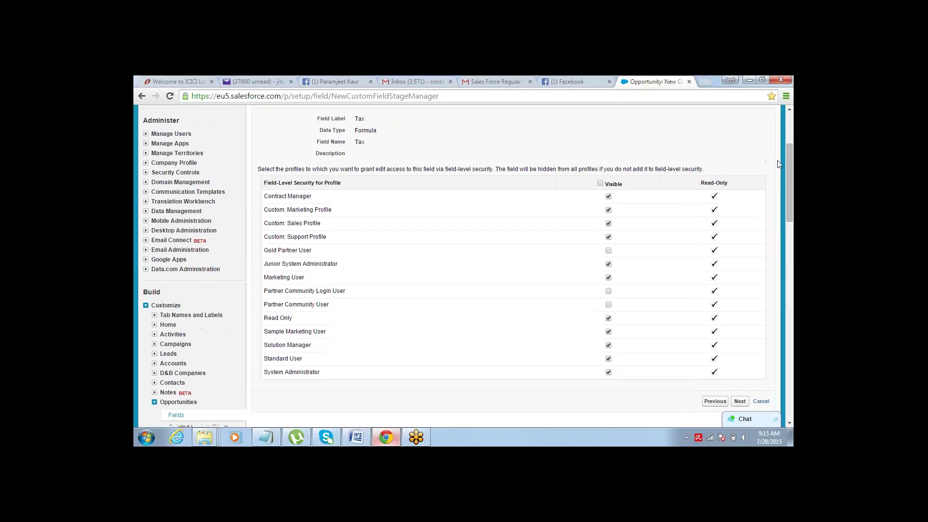
pyautogui.click(739, 402)
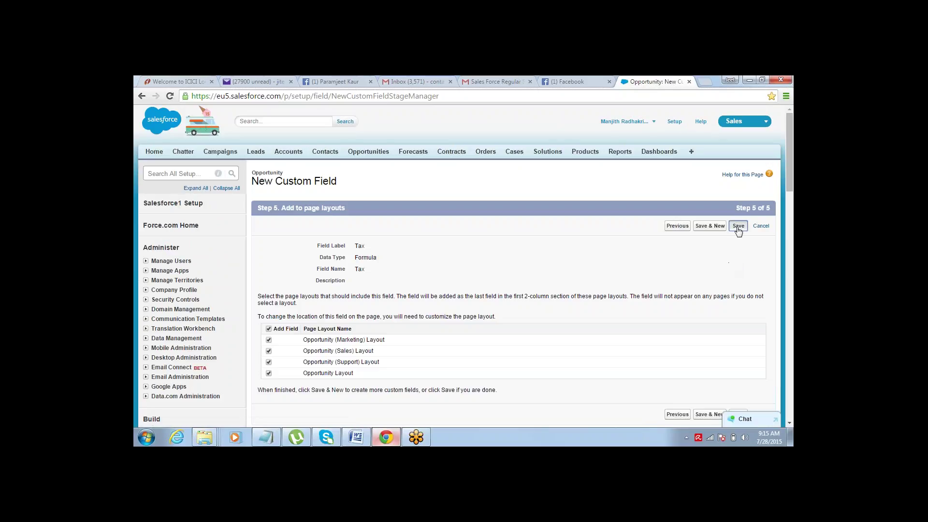
pyautogui.click(738, 227)
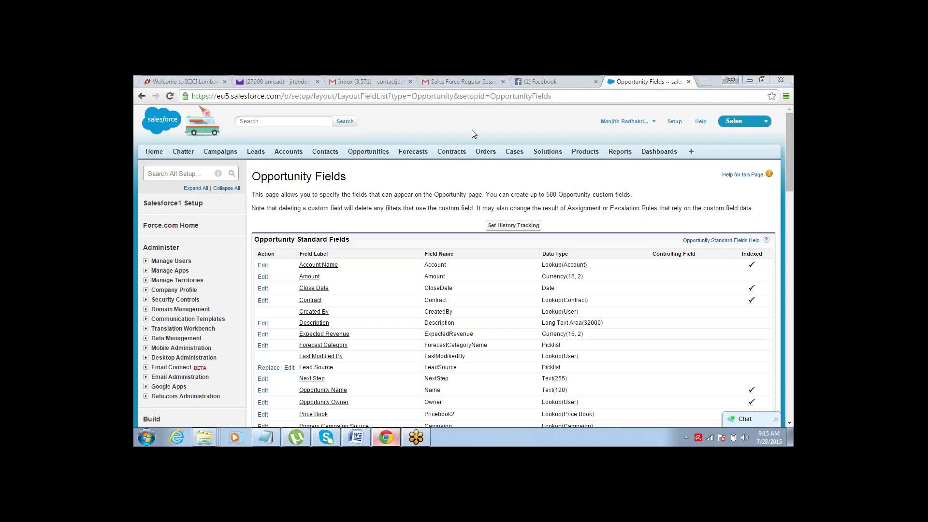
# Open the Burlington Textiles Weaving Plant Generator opportunity from the All Opportunities list.
pyautogui.middleClick(368, 152)
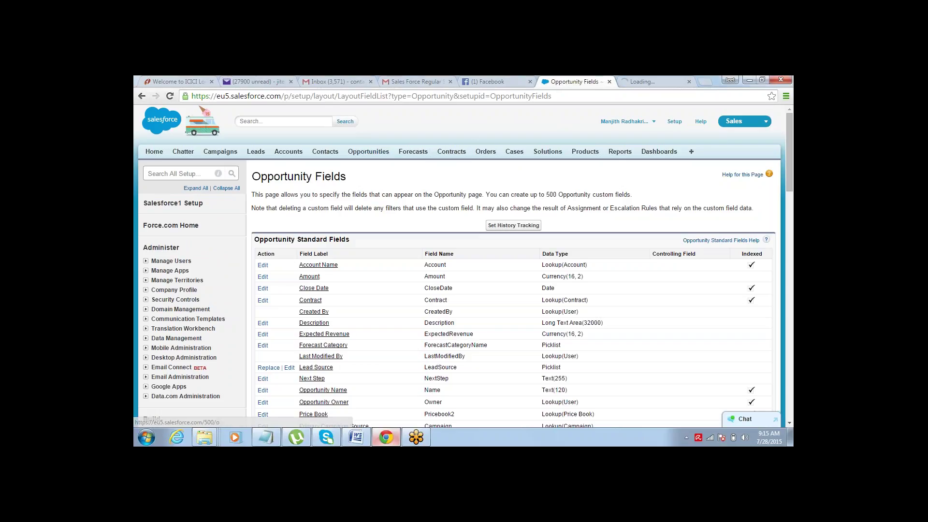
pyautogui.click(643, 85)
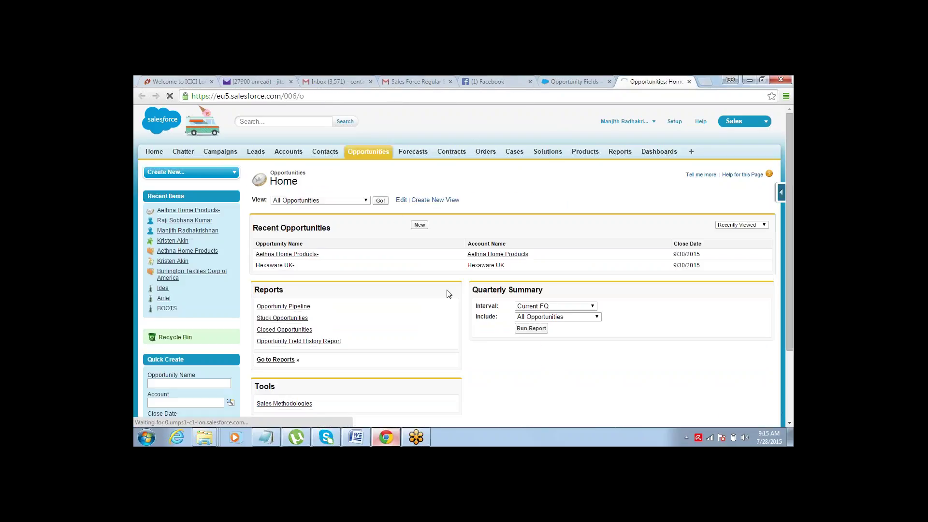
pyautogui.click(381, 200)
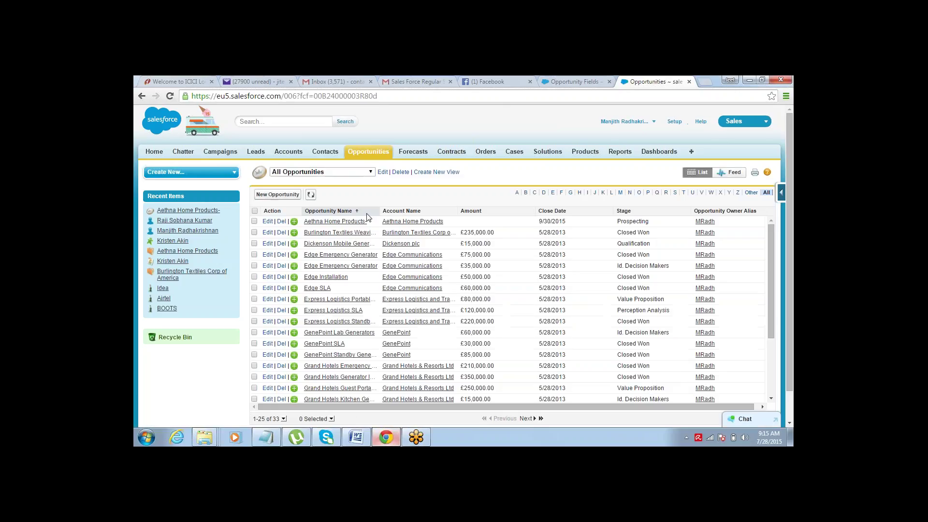
pyautogui.click(342, 234)
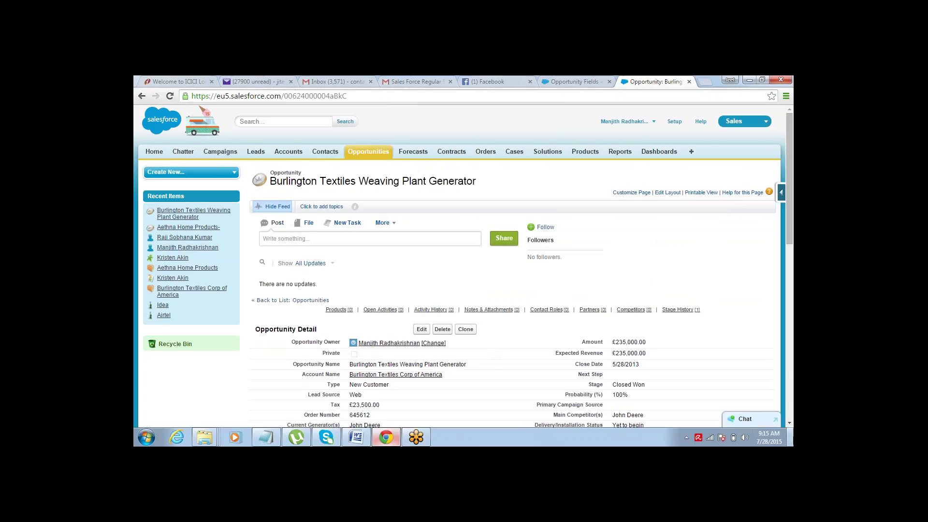
# Highlight the opportunity's £235,000.00 Amount and £23,500.00 Tax values to compare them.
pyautogui.scroll(-3, 789, 425)
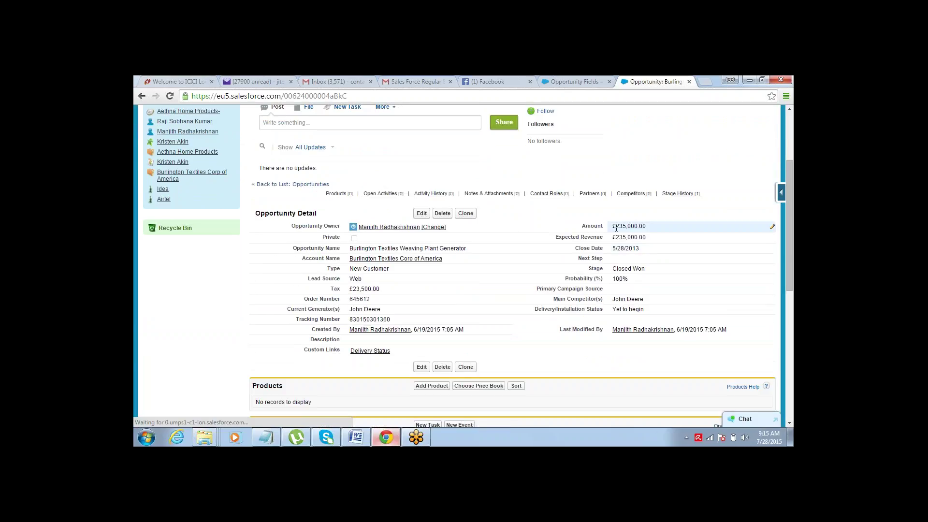
pyautogui.doubleClick(624, 227)
pyautogui.moveTo(616, 226); pyautogui.dragTo(636, 227)
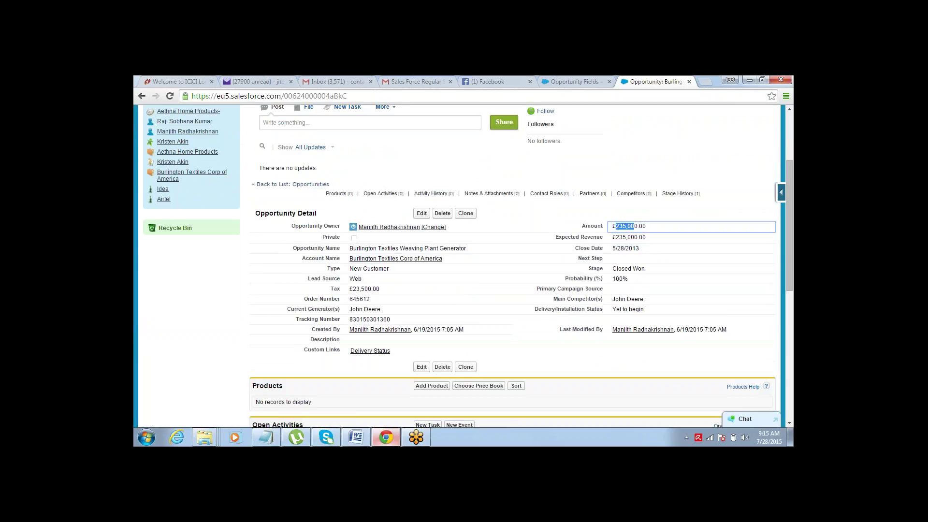
pyautogui.moveTo(352, 288); pyautogui.dragTo(382, 289)
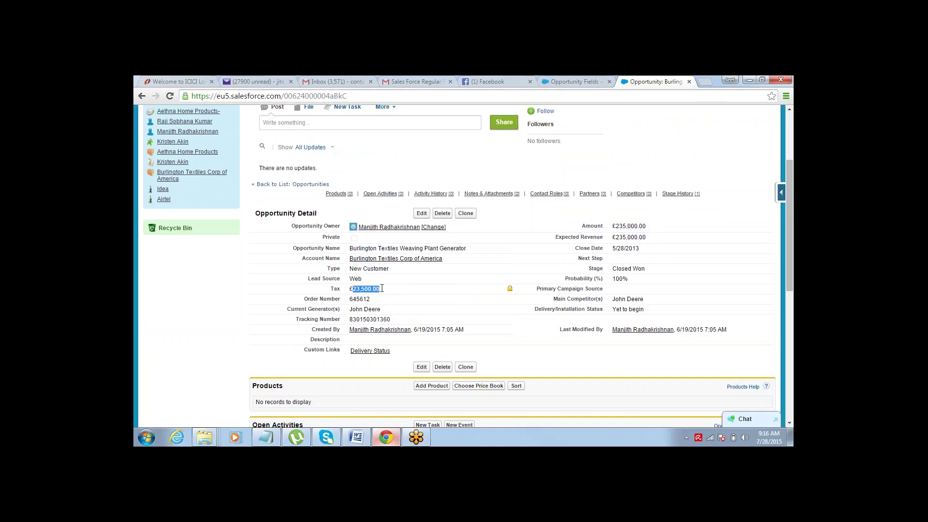
pyautogui.moveTo(341, 288); pyautogui.dragTo(331, 288)
# In the Notepad notes, add 'Order Date' and 'Delivery Date -' lines below the Tax note.
pyautogui.hotkey('alt', 'Tab')
pyautogui.click(259, 238)
pyautogui.press('Return')
pyautogui.press('Return')
pyautogui.press('Return')
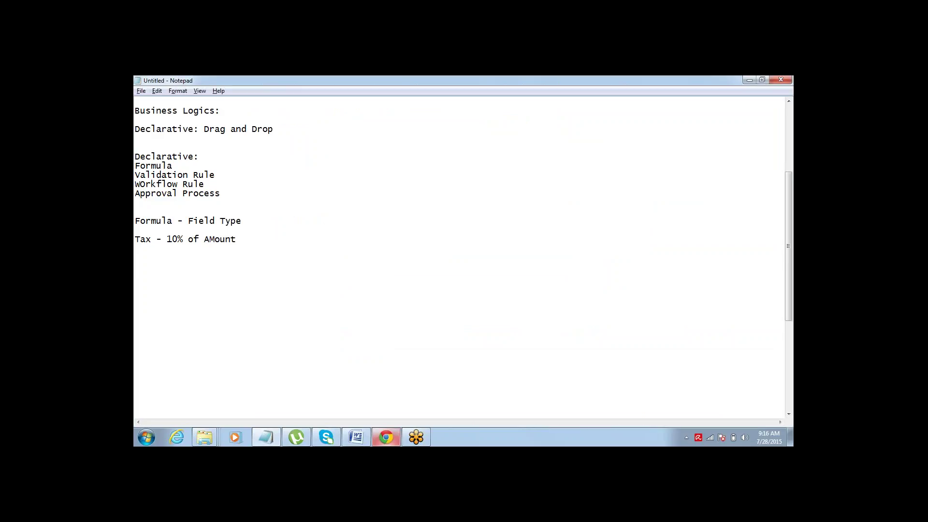
pyautogui.write('Order Date')
pyautogui.press('Return')
pyautogui.write('Delicery')
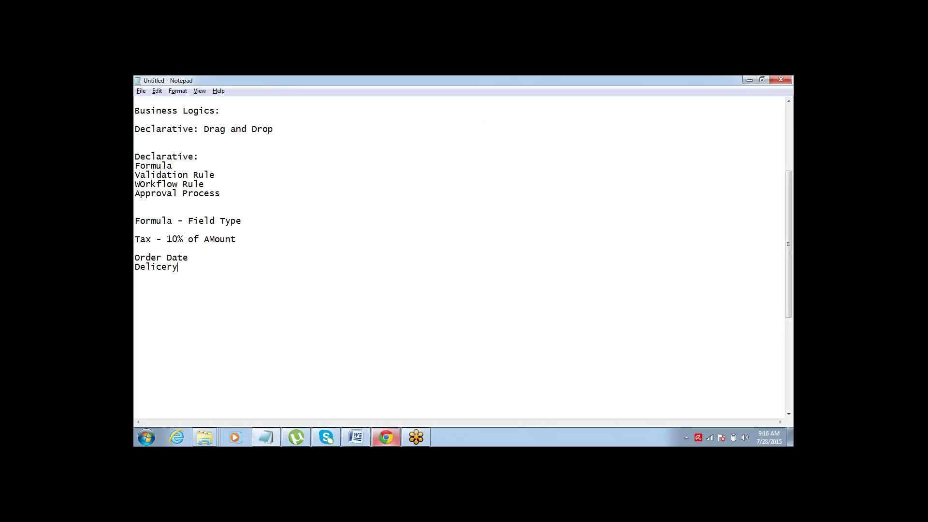
pyautogui.press('BackSpace')
pyautogui.press('BackSpace')
pyautogui.press('BackSpace')
pyautogui.press('BackSpace')
pyautogui.write('very Date')
pyautogui.click(204, 266)
pyautogui.write('-')
# Add a 'Discount Calculation' line below 'Delivery Date -'.
pyautogui.moveTo(135, 267); pyautogui.dragTo(220, 267)
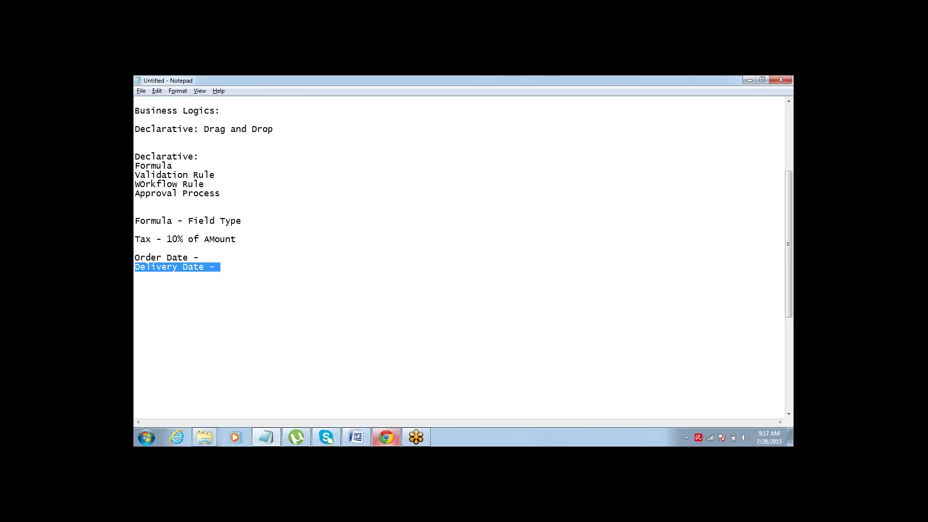
pyautogui.press('End')
pyautogui.press('Return')
pyautogui.press('Return')
pyautogui.press('Return')
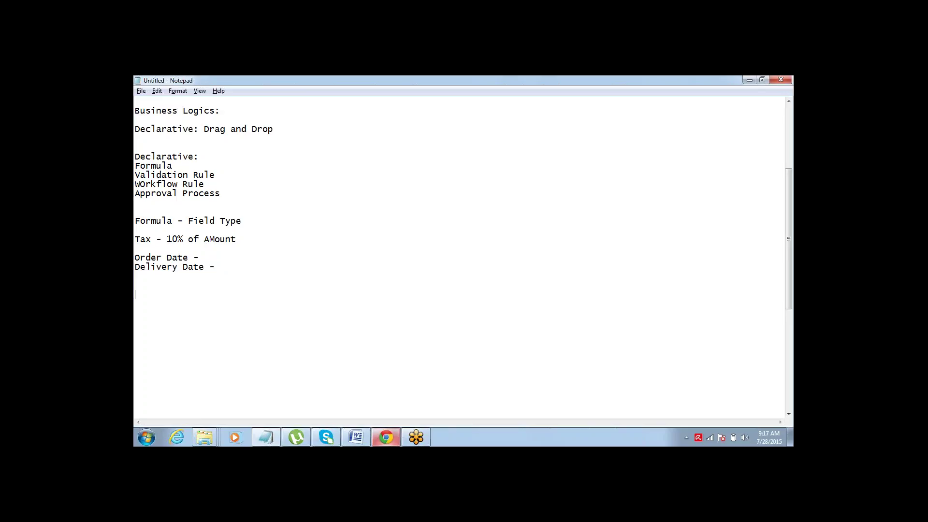
pyautogui.write('Discount Calculation')
# Type an 'Incentive:' heading below the Discount Calculation line.
pyautogui.press('Return')
pyautogui.press('Return')
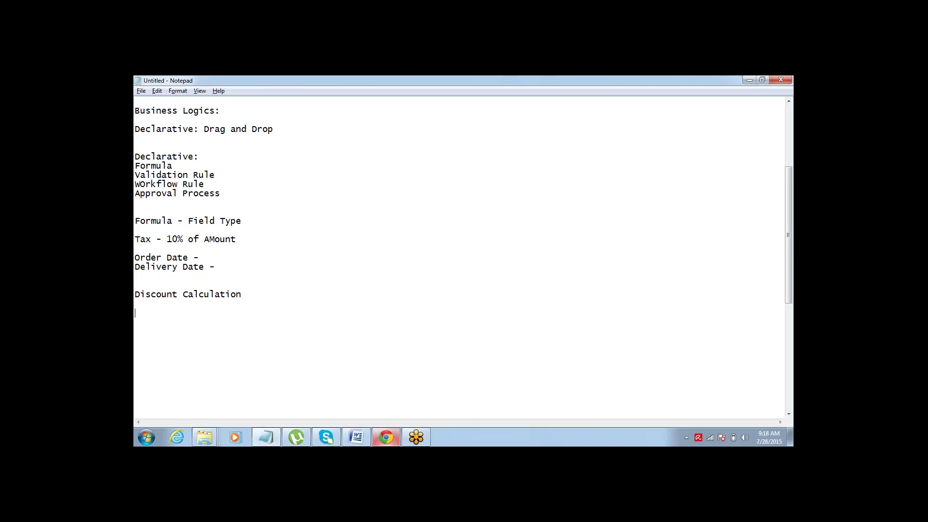
pyautogui.write('Incenti')
pyautogui.write(':')
# Below Incentive:, type 'ABC Limited-' followed by a 'Research Deptt' line.
pyautogui.press('Return')
pyautogui.press('Return')
pyautogui.press('Return')
pyautogui.press('Return')
pyautogui.press('Return')
pyautogui.press('Return')
pyautogui.press('Return')
pyautogui.press('Return')
pyautogui.press('Return')
pyautogui.press('Return')
pyautogui.press('Return')
pyautogui.press('Return')
pyautogui.press('Return')
pyautogui.press('Return')
pyautogui.press('Return')
pyautogui.press('Return')
pyautogui.press('Return')
pyautogui.press('Return')
pyautogui.press('Return')
pyautogui.press('Return')
pyautogui.click(138, 137)
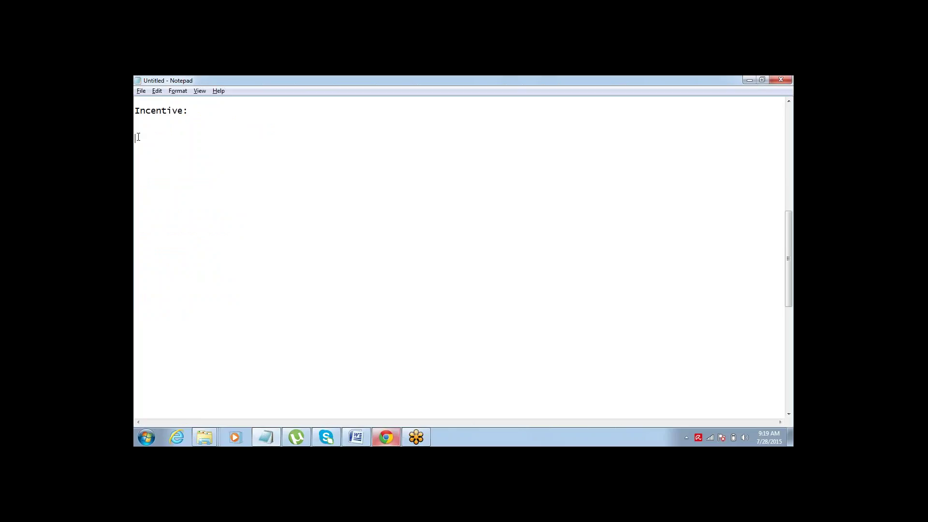
pyautogui.write('ABC Limited-')
pyautogui.press('Return')
pyautogui.write('Reaso')
pyautogui.press('BackSpace')
pyautogui.press('BackSpace')
pyautogui.press('BackSpace')
pyautogui.write('search De')
pyautogui.write('pp')
pyautogui.press('BackSpace')
pyautogui.press('BackSpace')
pyautogui.write('ptt')
# Add the lead counts: Research Deptt 500 leads / day and Sales Deptt 100 Lead.
pyautogui.press('Return')
pyautogui.write('Sales')
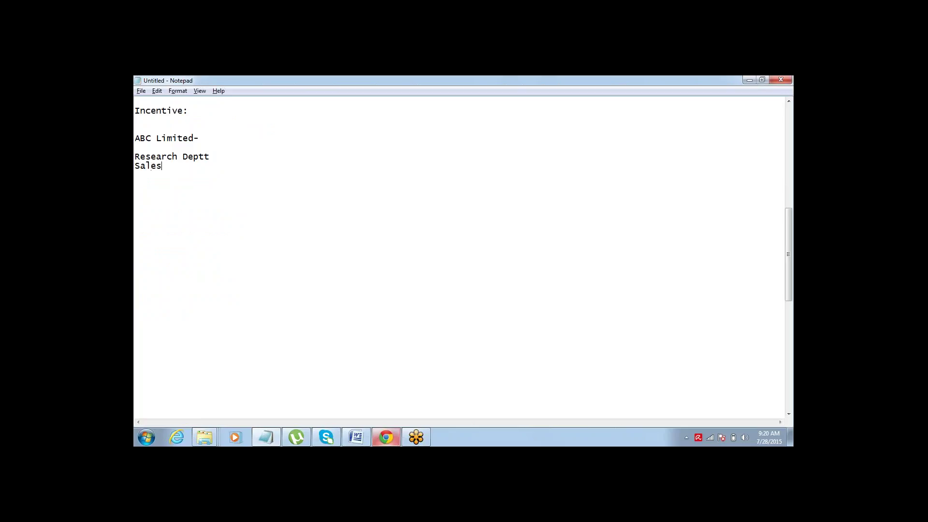
pyautogui.write(' Dett')
pyautogui.press('BackSpace')
pyautogui.press('BackSpace')
pyautogui.write('ptt- 500 leads / day= -')
pyautogui.press('BackSpace')
pyautogui.write('50 ')
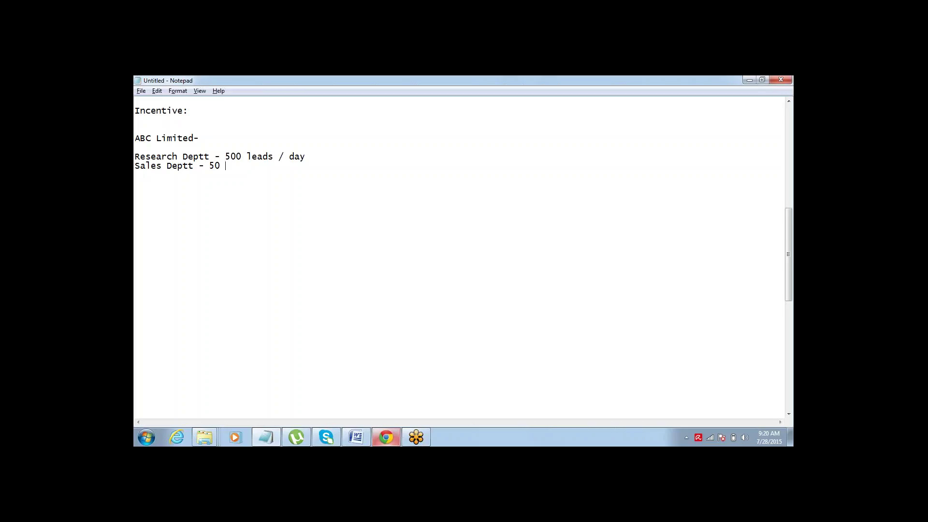
pyautogui.write('Lead')
pyautogui.press('Left')
pyautogui.hotkey('shift', 'Left')
pyautogui.write('100 Lead / day')
# Review the department lines, ending with the 'Sales Deptt - 100 Lead' line selected.
pyautogui.hotkey('ctrl', 'End')
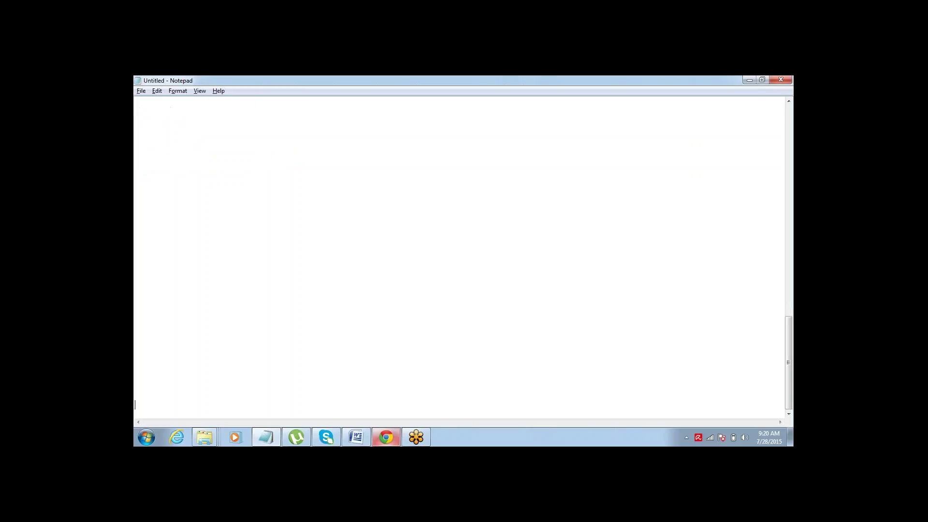
pyautogui.press('Up')
pyautogui.press('Up')
pyautogui.press('Up')
pyautogui.press('Up')
pyautogui.press('Up')
pyautogui.press('Up')
pyautogui.press('Up')
pyautogui.press('Up')
pyautogui.press('Up')
pyautogui.press('Up')
pyautogui.press('Up')
pyautogui.press('Up')
pyautogui.press('Up')
pyautogui.press('Up')
pyautogui.press('Up')
pyautogui.press('Up')
pyautogui.press('Up')
pyautogui.press('Up')
pyautogui.press('Up')
pyautogui.press('Up')
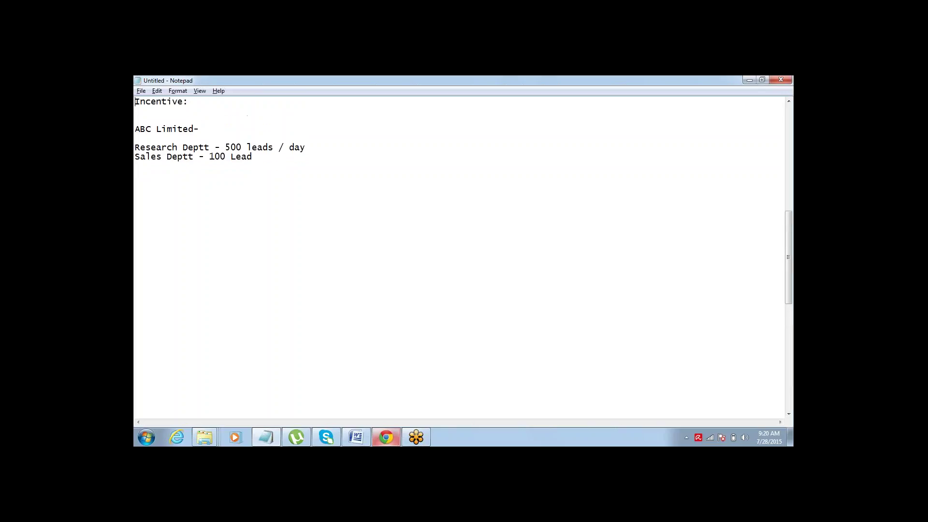
pyautogui.press('Up')
pyautogui.moveTo(135, 166); pyautogui.dragTo(258, 166)
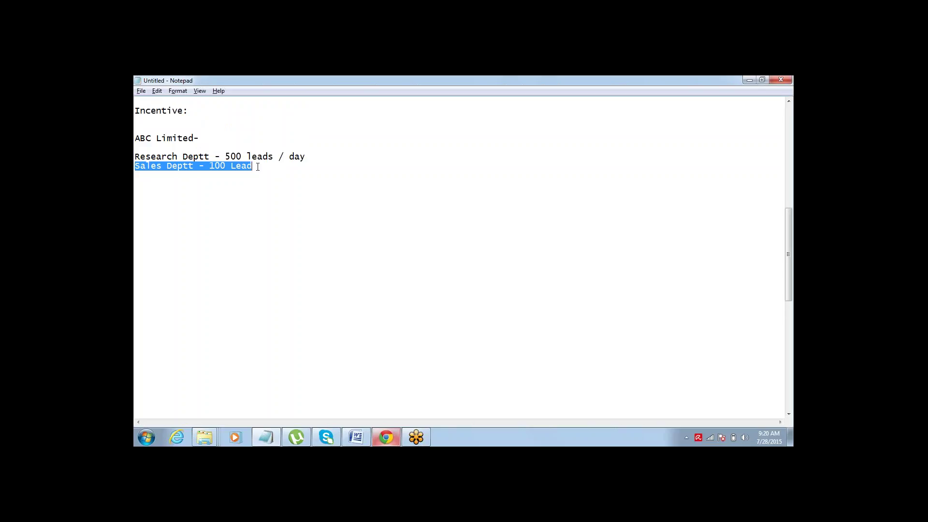
pyautogui.press('Up')
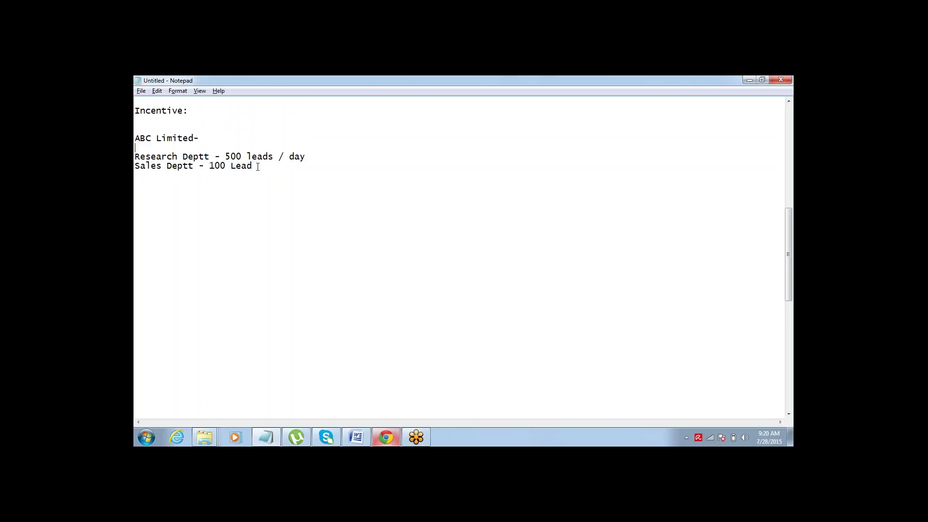
pyautogui.hotkey('shift', 'Down')
pyautogui.hotkey('shift', 'Down')
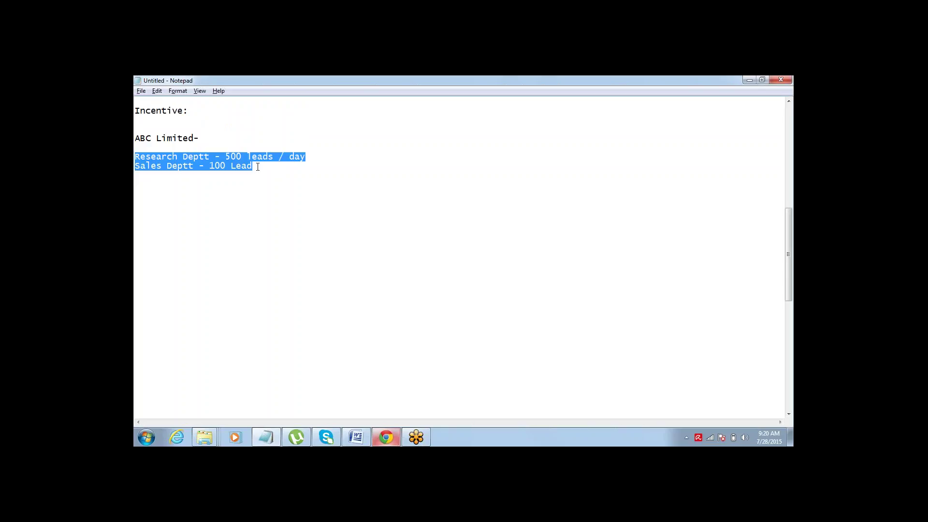
pyautogui.press('Left')
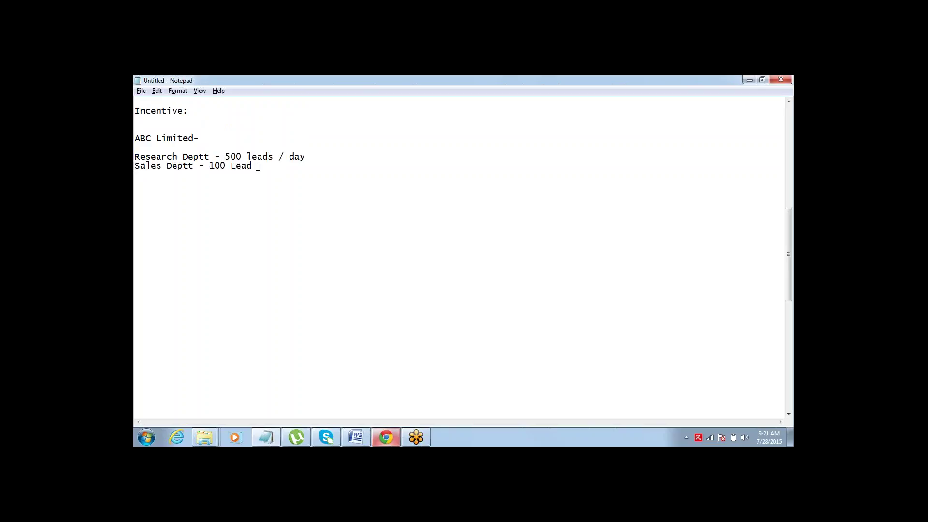
pyautogui.hotkey('shift', 'Down')
pyautogui.press('Right')
pyautogui.hotkey('shift', 'Down')
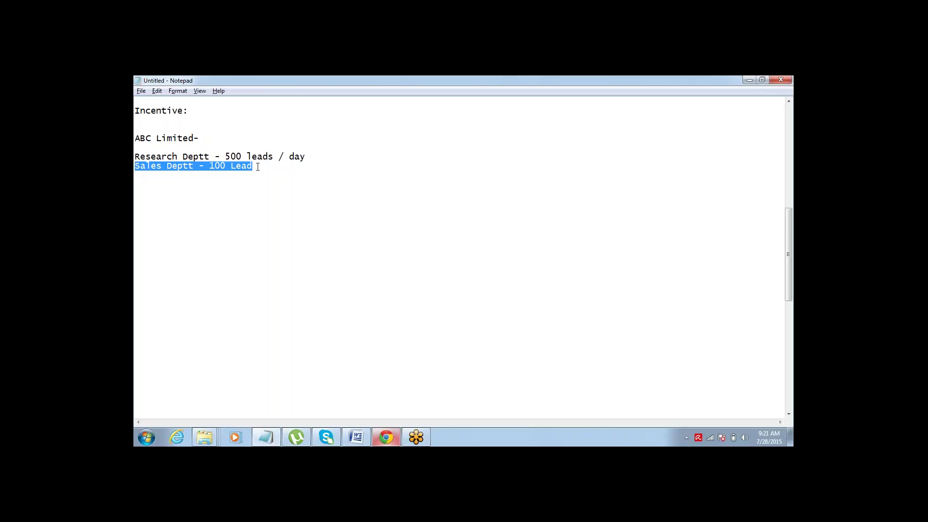
pyautogui.press('Left')
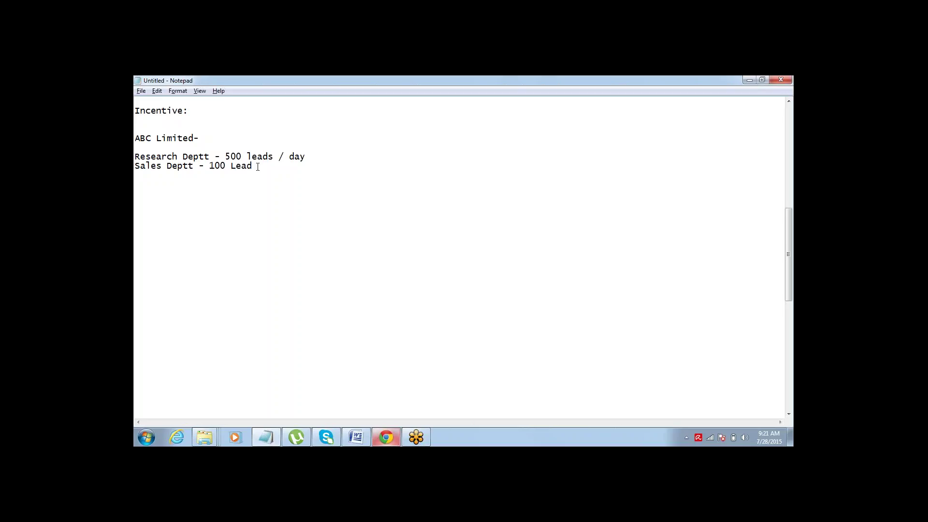
pyautogui.hotkey('shift', 'End')
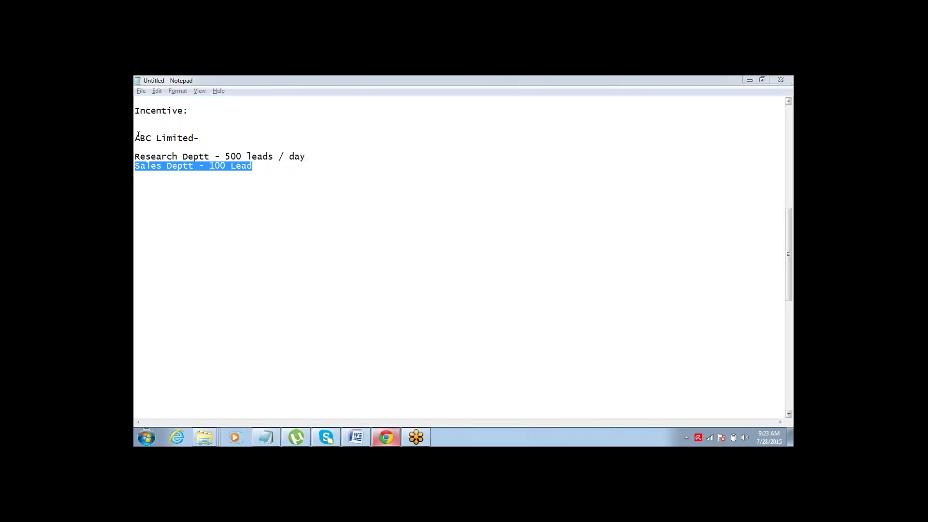
pyautogui.click(137, 159)
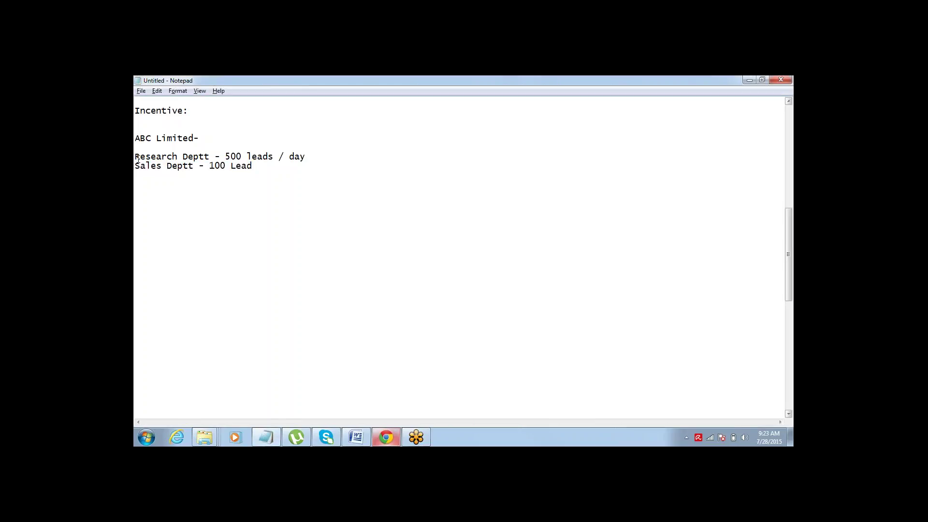
pyautogui.hotkey('ctrl', 'shift', 'Right')
pyautogui.hotkey('ctrl', 'shift', 'Right')
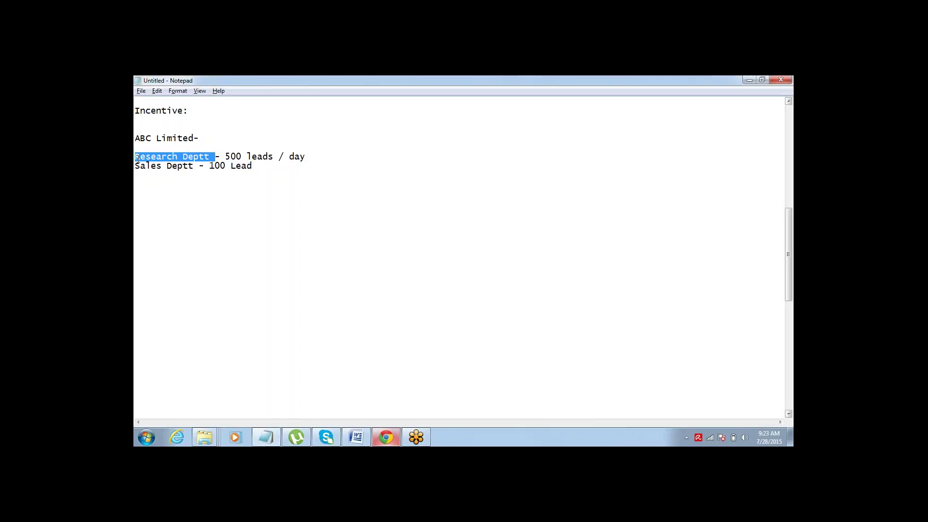
pyautogui.press('End')
pyautogui.hotkey('ctrl', 'shift', 'Left')
pyautogui.hotkey('ctrl', 'shift', 'Left')
pyautogui.hotkey('ctrl', 'shift', 'Left')
pyautogui.hotkey('ctrl', 'shift', 'Left')
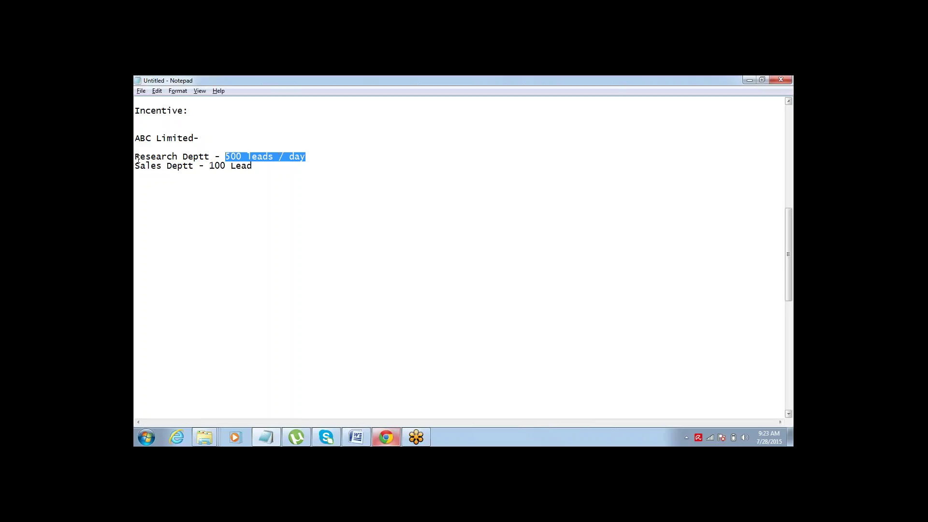
pyautogui.hotkey('ctrl', 'End')
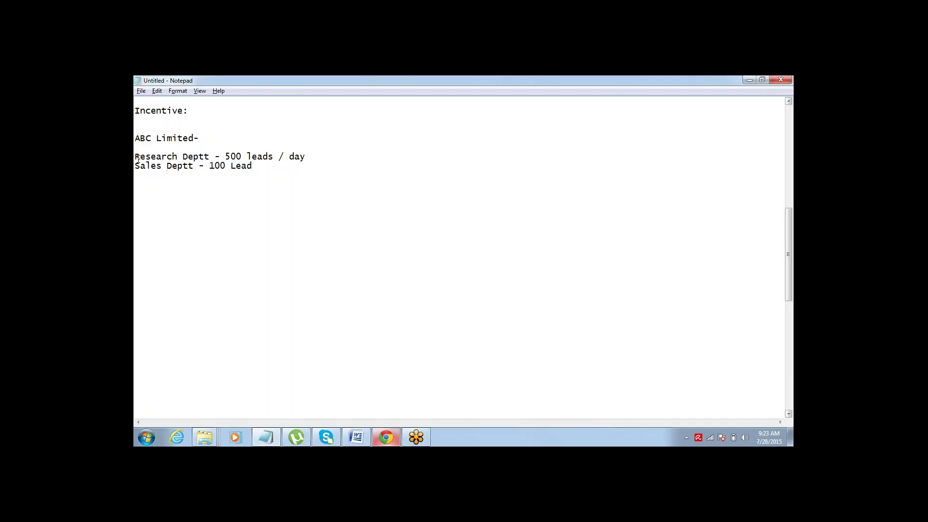
pyautogui.press('Up')
pyautogui.press('Up')
pyautogui.press('Down')
pyautogui.hotkey('shift', 'Down')
pyautogui.hotkey('shift', 'Down')
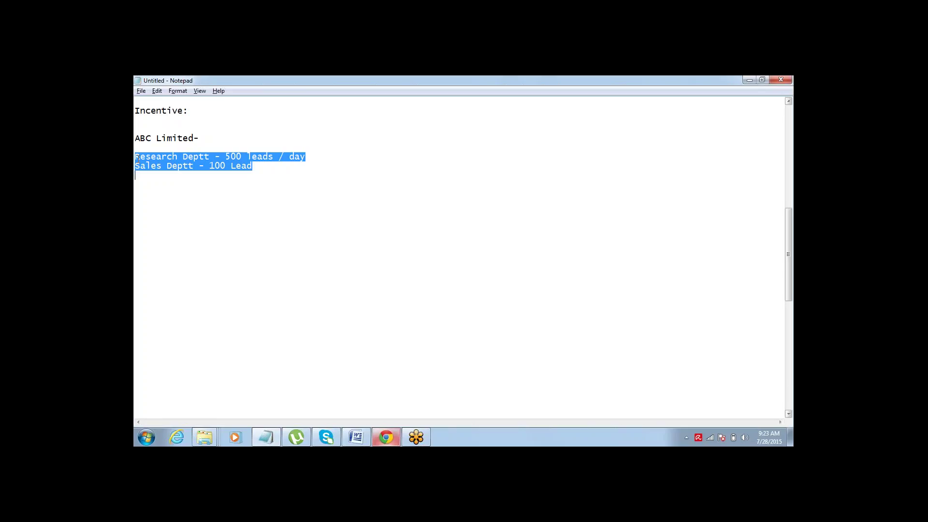
pyautogui.press('Down')
pyautogui.press('Down')
pyautogui.press('Down')
pyautogui.press('Up')
pyautogui.press('Up')
pyautogui.press('Up')
pyautogui.press('Up')
pyautogui.press('Up')
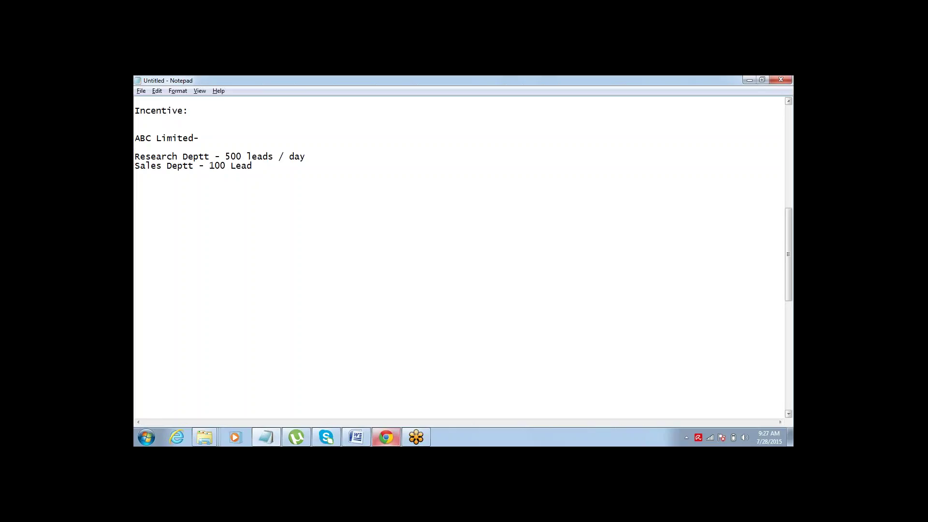
# Type 'Categorize data based on Info available' on a new line below the Sales Deptt line.
pyautogui.click(136, 175)
pyautogui.press('Return')
pyautogui.press('Return')
pyautogui.write('Categorize data ')
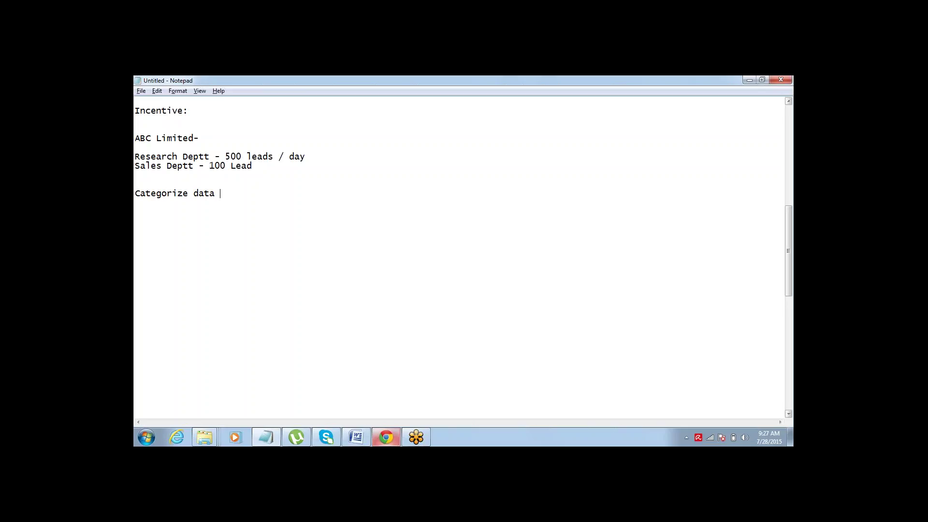
pyautogui.write('based on Info available')
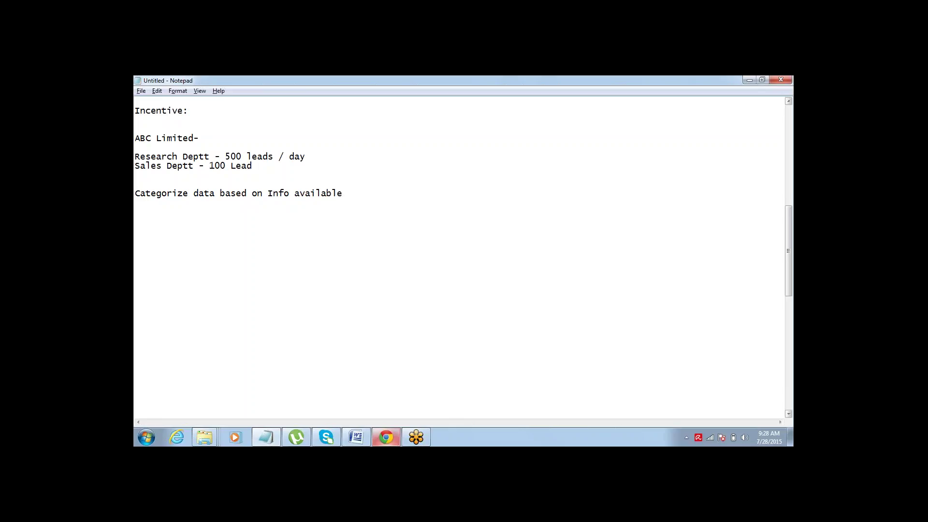
# Add a 'Formula:' line with 'Category(Picklist) : Cat a, Cat b, cat c' beneath it.
pyautogui.hotkey('ctrl', 'shift', 'Left')
pyautogui.hotkey('ctrl', 'shift', 'Left')
pyautogui.hotkey('ctrl', 'shift', 'Left')
pyautogui.hotkey('ctrl', 'shift', 'Left')
pyautogui.hotkey('ctrl', 'shift', 'Left')
pyautogui.hotkey('ctrl', 'shift', 'Left')
pyautogui.press('End')
pyautogui.press('Return')
pyautogui.press('Return')
pyautogui.write('Formula')
pyautogui.write('M')
pyautogui.press('BackSpace')
pyautogui.write('Cat a, Cat ')
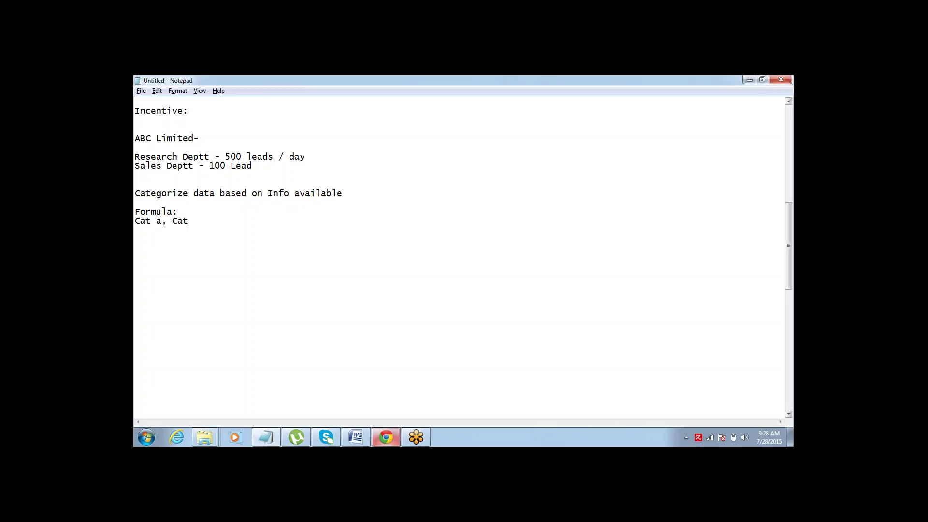
pyautogui.write('b,')
pyautogui.write(' cat')
pyautogui.write(' c')
pyautogui.write('Category')
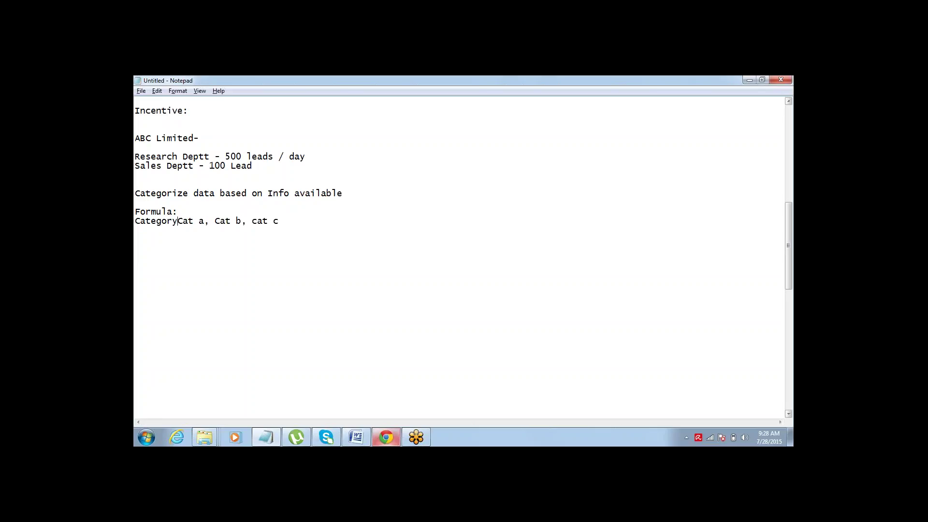
pyautogui.write('(Pi')
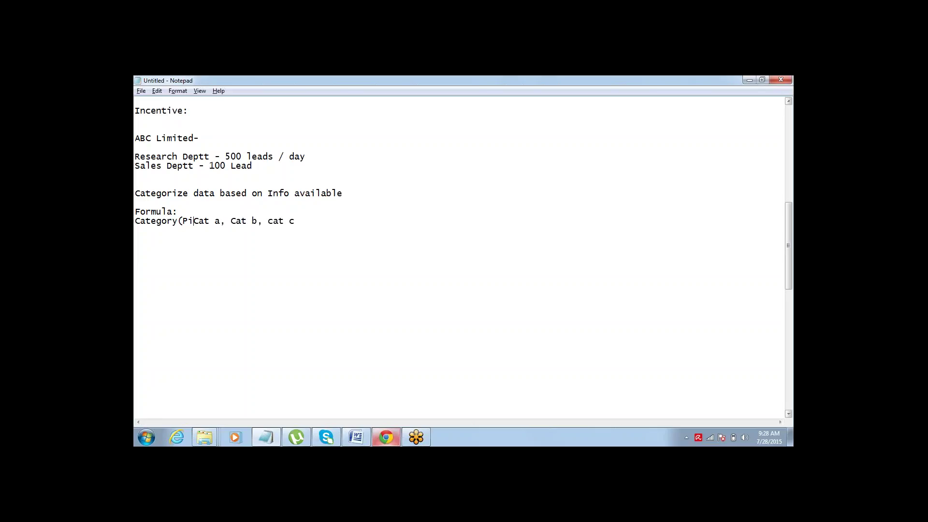
pyautogui.write('cklist) ')
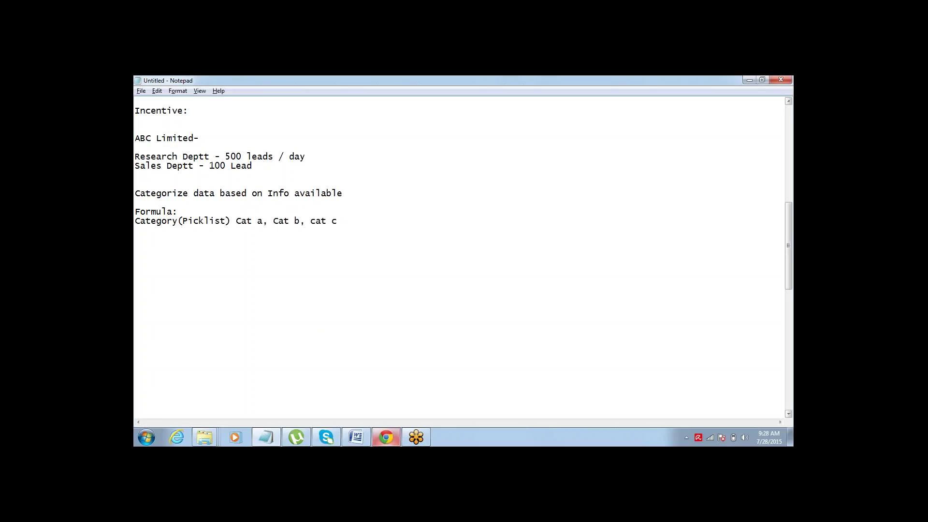
pyautogui.write(':')
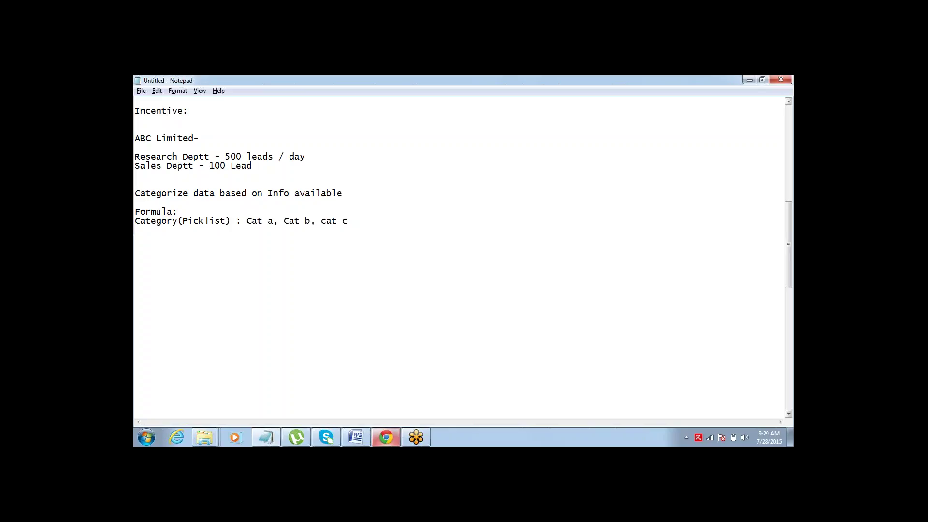
# Write the first rule 'if annual revenue < 1 M - Cat B' below the Category line.
pyautogui.press('Return')
pyautogui.write('if annual revenue < 1 M - Cat B')
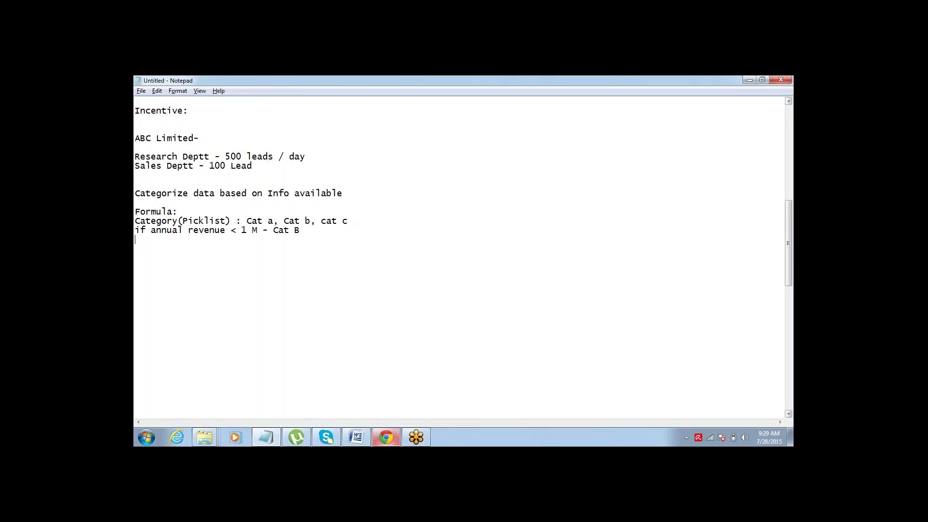
# Duplicate the Cat B rule and change it to '> 1 M - Cat A'.
pyautogui.hotkey('shift', 'Up')
pyautogui.hotkey('ctrl', 'c')
pyautogui.press('End')
pyautogui.press('Return')
pyautogui.hotkey('ctrl', 'v')
pyautogui.hotkey('shift', 'Left')
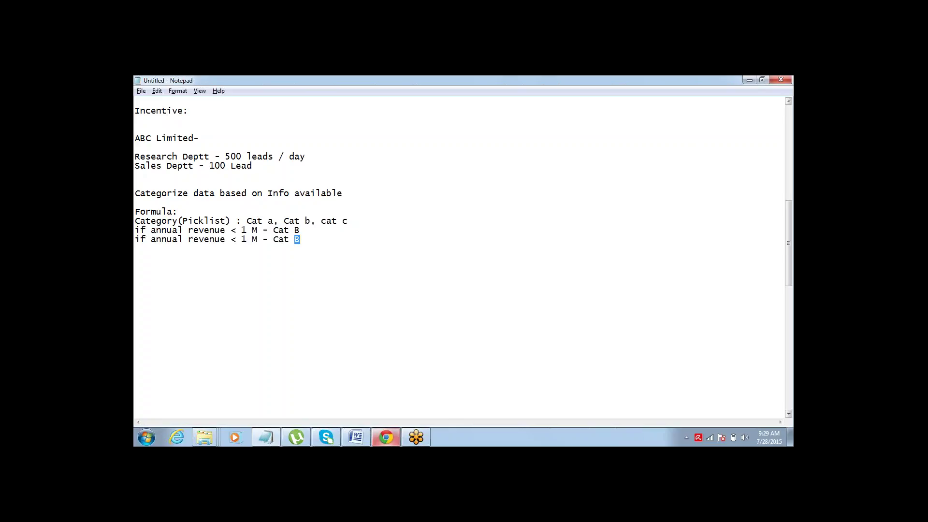
pyautogui.write('A')
pyautogui.hotkey('shift', 'Left')
pyautogui.write('>')
pyautogui.keyDown('shift'); pyautogui.click(272, 241); pyautogui.keyUp('shift')
pyautogui.click(303, 231)
pyautogui.press('Up')
pyautogui.press('Up')
pyautogui.press('Up')
pyautogui.press('Up')
pyautogui.press('Up')
pyautogui.press('Up')
pyautogui.press('Up')
pyautogui.press('Up')
pyautogui.press('Up')
pyautogui.press('Up')
pyautogui.press('Up')
pyautogui.press('Up')
pyautogui.press('Up')
pyautogui.press('Up')
pyautogui.press('Up')
pyautogui.press('Up')
pyautogui.press('Up')
pyautogui.press('Up')
pyautogui.press('Up')
pyautogui.press('Up')
pyautogui.press('Up')
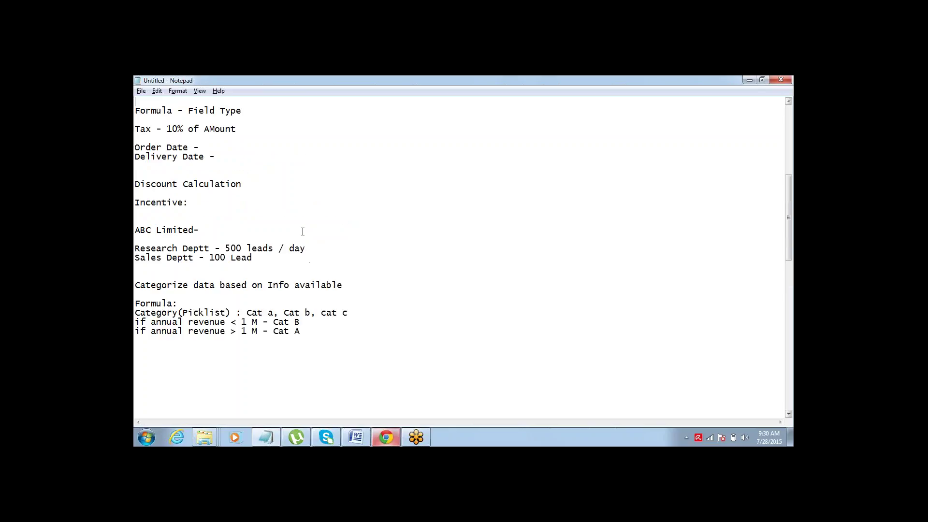
pyautogui.press('Down')
pyautogui.hotkey('shift', 'End')
pyautogui.hotkey('shift', 'Down')
pyautogui.hotkey('shift', 'End')
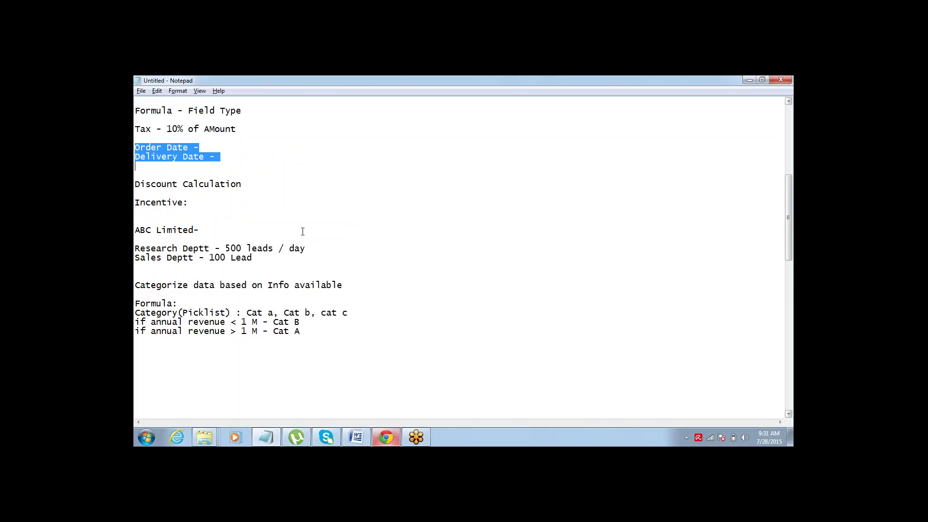
pyautogui.press('Down')
pyautogui.press('Down')
pyautogui.press('Down')
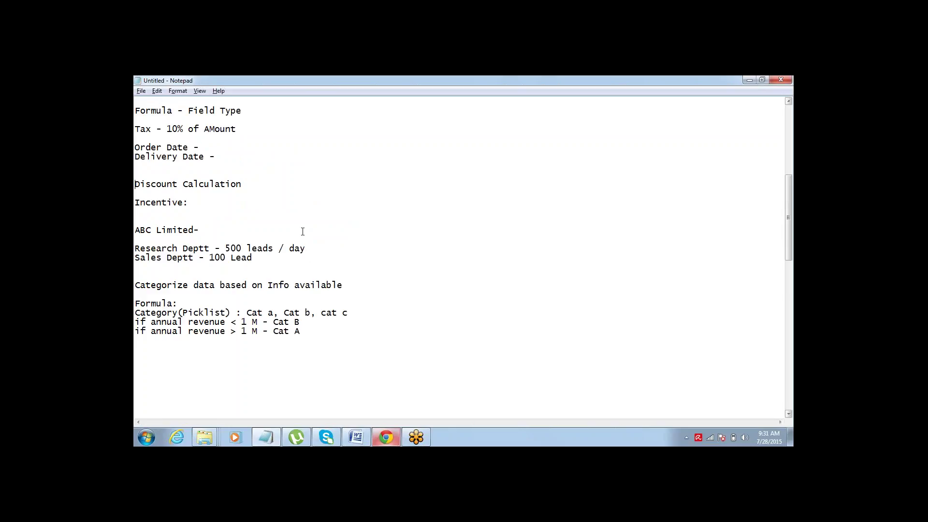
pyautogui.press('Down')
pyautogui.press('Down')
pyautogui.press('Down')
pyautogui.press('Down')
pyautogui.press('Down')
pyautogui.press('Down')
pyautogui.press('Down')
pyautogui.press('Down')
pyautogui.press('Down')
pyautogui.press('Down')
pyautogui.press('Down')
pyautogui.press('Down')
pyautogui.press('Down')
pyautogui.press('Down')
pyautogui.press('Down')
pyautogui.press('Down')
pyautogui.press('Down')
pyautogui.press('Down')
pyautogui.press('Down')
pyautogui.press('Down')
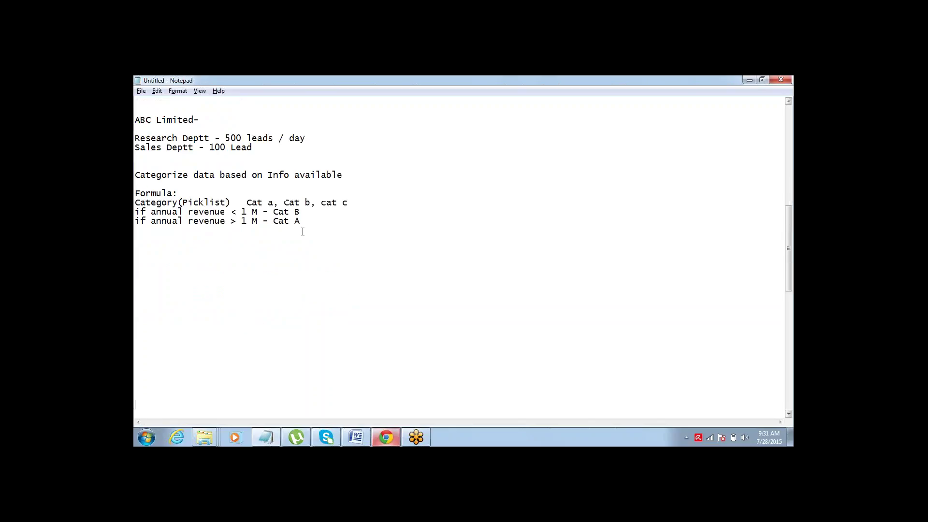
pyautogui.press('Up')
pyautogui.press('Up')
pyautogui.press('Up')
pyautogui.press('Up')
pyautogui.press('Up')
pyautogui.press('Up')
pyautogui.press('Up')
pyautogui.press('Up')
pyautogui.click(385, 437)
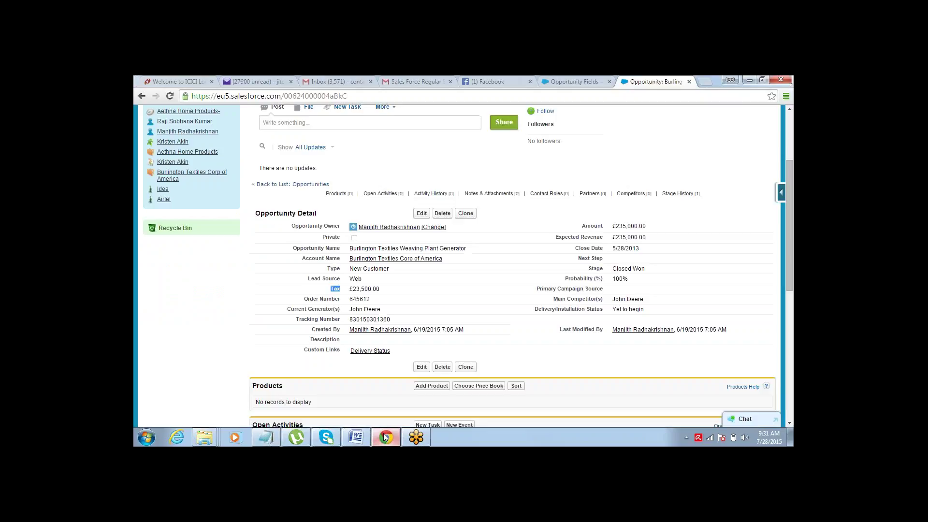
pyautogui.click(385, 437)
pyautogui.click(385, 436)
pyautogui.click(385, 436)
pyautogui.click(385, 436)
pyautogui.click(383, 436)
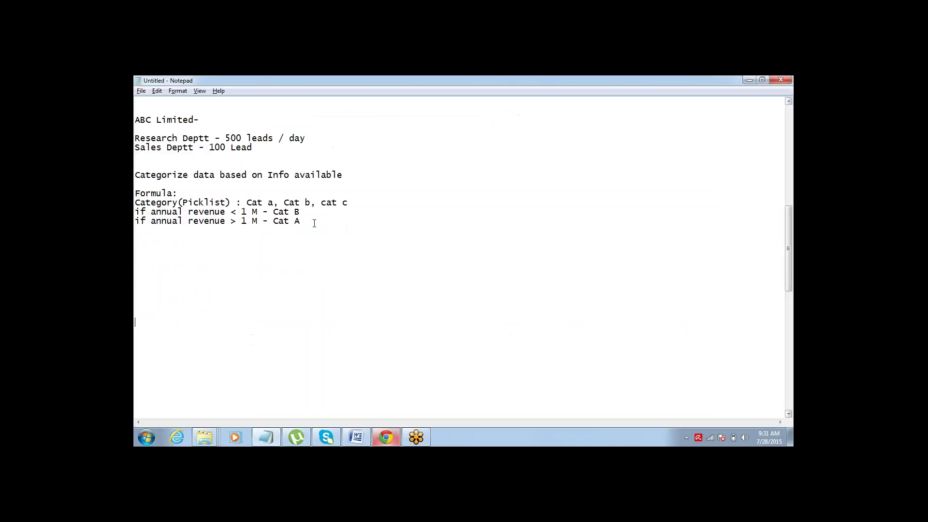
# Type 'Opportunity' as a new heading a few lines below the Cat A rule.
pyautogui.press('Return')
pyautogui.press('Return')
pyautogui.press('Return')
pyautogui.write('Opportunity:')
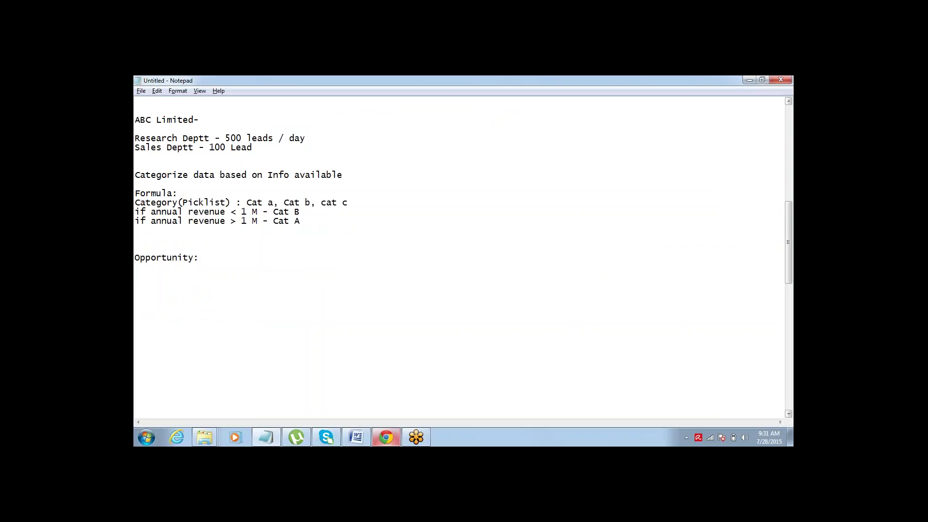
# Write the rule 'If AMount < 50K , Small Opportunity' and paste a copy on the line below.
pyautogui.write('If AMount < 50K , Small Opportunity')
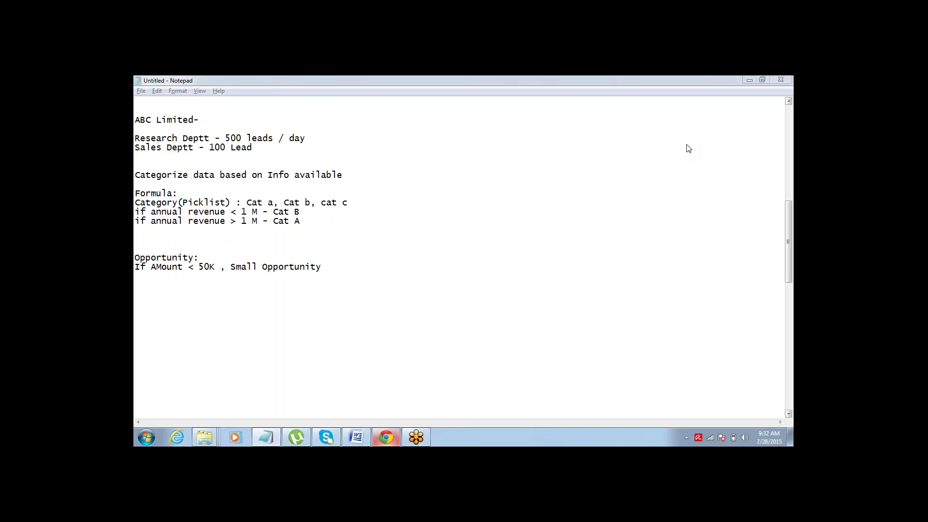
pyautogui.click(339, 269)
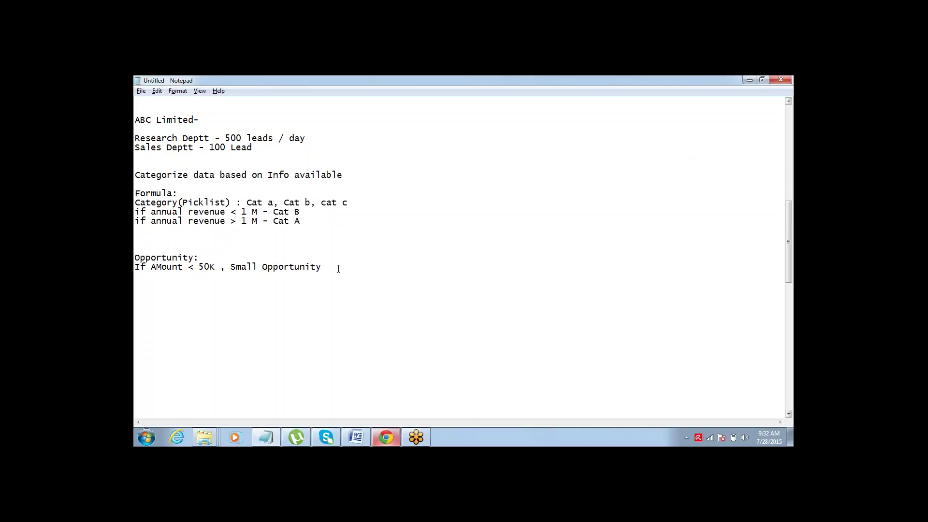
pyautogui.moveTo(135, 267); pyautogui.dragTo(321, 267)
pyautogui.hotkey('ctrl', 'c')
pyautogui.click(136, 276)
pyautogui.hotkey('ctrl', 'v')
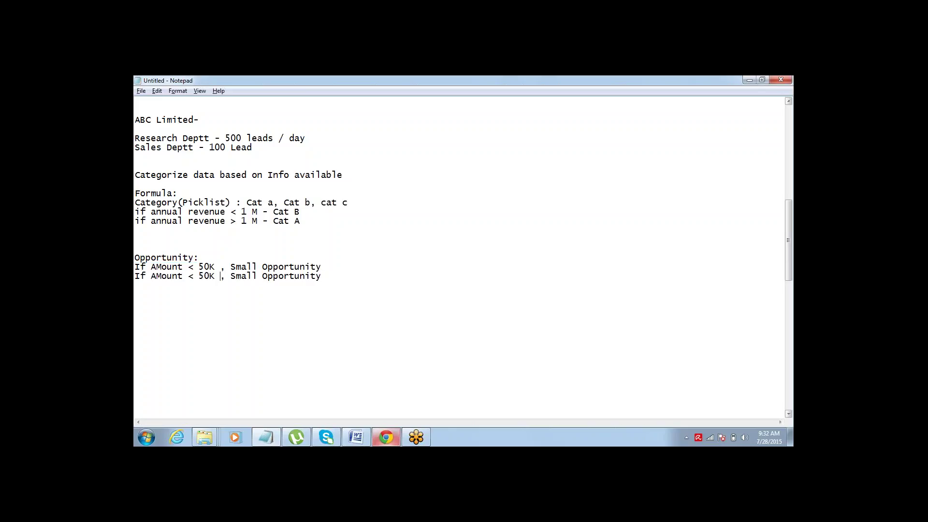
# Change the copy to 'If AMount > 50K , Big Opportunity' and return to Salesforce.
pyautogui.moveTo(188, 276); pyautogui.dragTo(194, 276)
pyautogui.write('>')
pyautogui.moveTo(257, 276); pyautogui.dragTo(231, 276)
pyautogui.write('Big')
pyautogui.hotkey('alt', 'Tab')
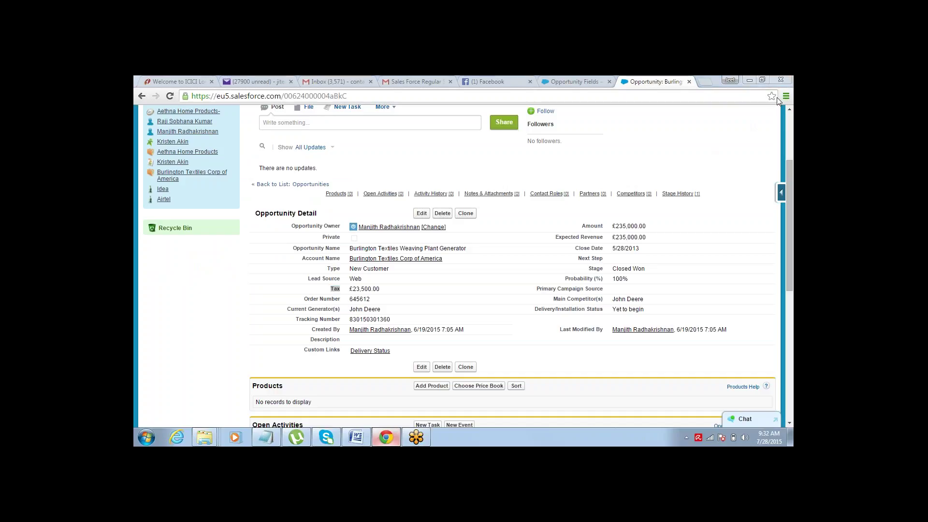
# Go to Setup > Customize > Opportunities > Fields and start a new custom field.
pyautogui.moveTo(792, 171); pyautogui.dragTo(791, 121)
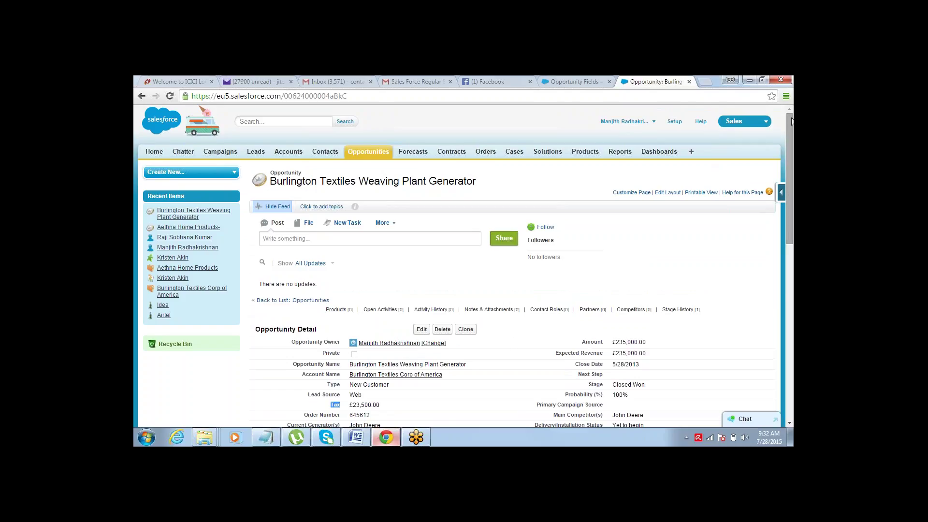
pyautogui.click(675, 122)
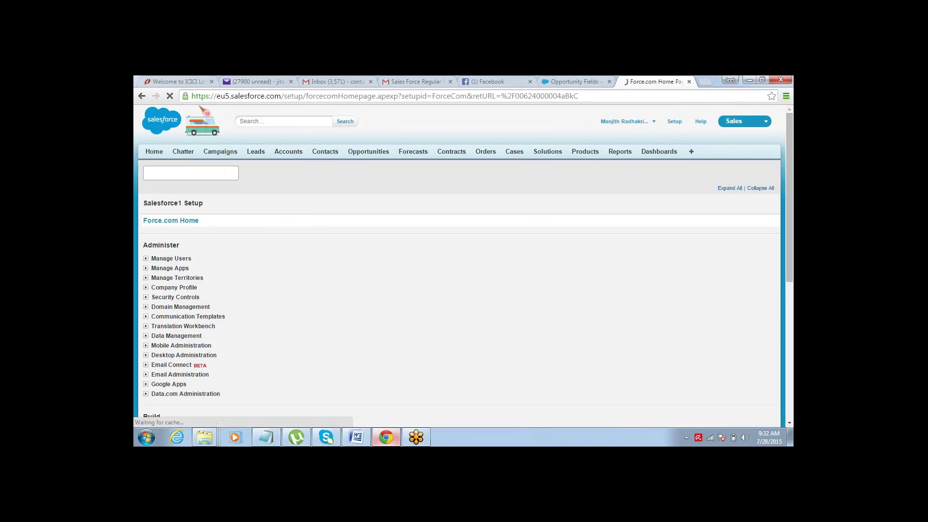
pyautogui.scroll(-3, 792, 426)
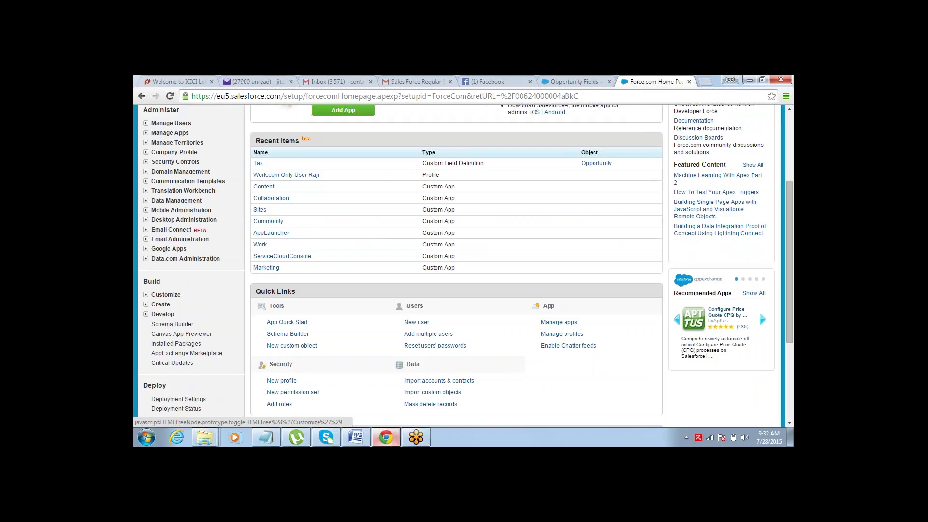
pyautogui.click(146, 295)
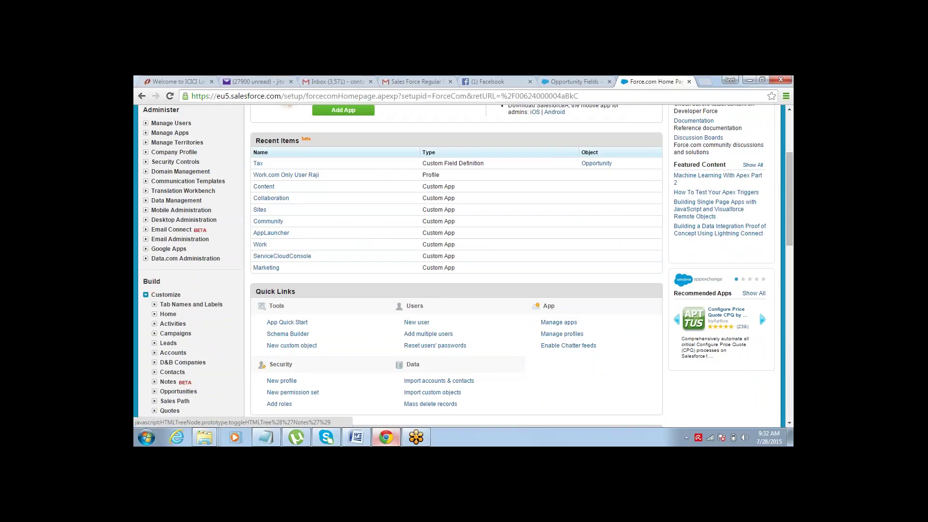
pyautogui.click(155, 393)
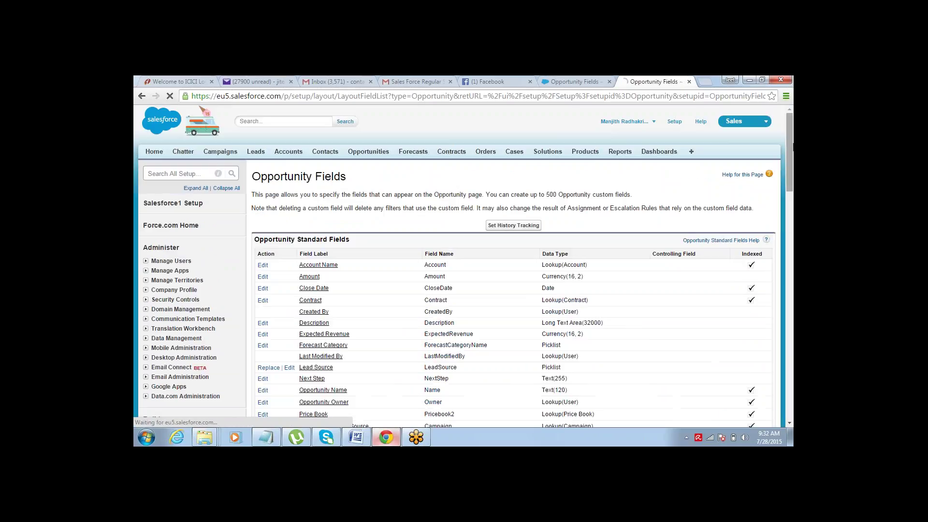
pyautogui.scroll(-10, 756, 280)
pyautogui.scroll(4, 764, 227)
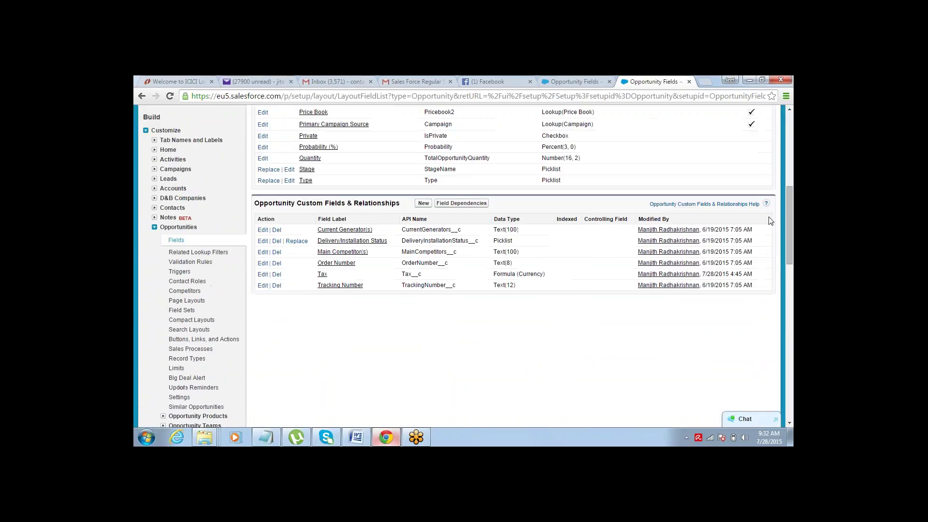
pyautogui.click(422, 203)
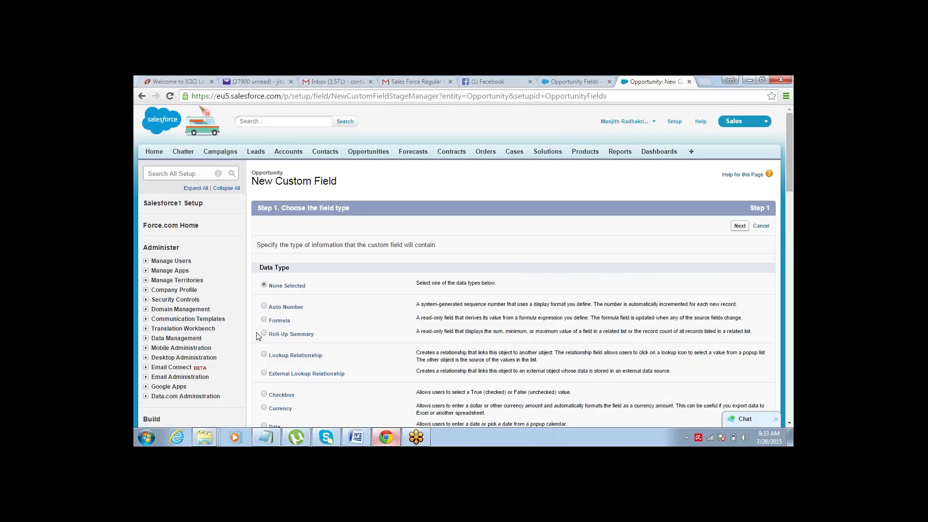
# Choose Formula as the field type and give the field the label 'Category'.
pyautogui.click(264, 320)
pyautogui.click(739, 227)
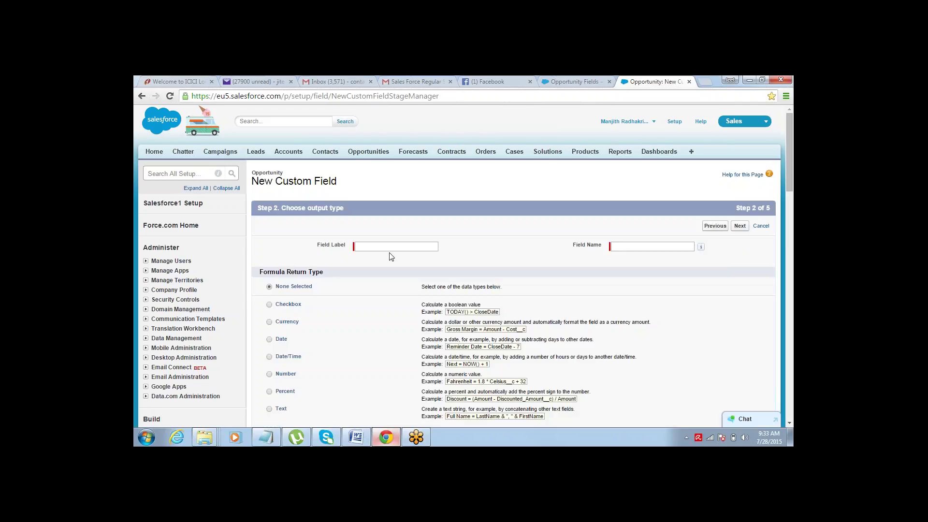
pyautogui.click(391, 247)
pyautogui.write('Opp')
pyautogui.hotkey('ctrl', 'a')
pyautogui.press('BackSpace')
pyautogui.write('Categiry')
pyautogui.press('BackSpace')
pyautogui.press('BackSpace')
pyautogui.write('gory')
pyautogui.press('Tab')
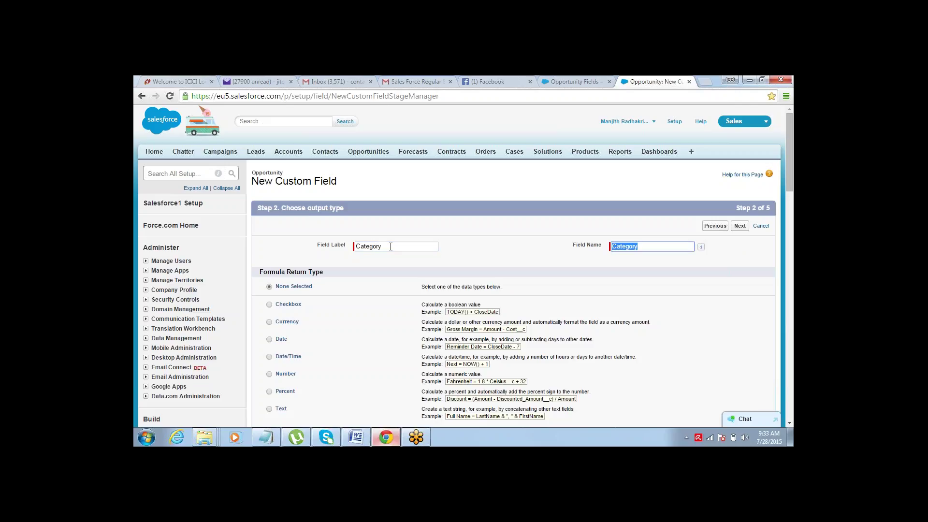
# Set the formula return type to Text and continue to the formula step.
pyautogui.click(790, 424)
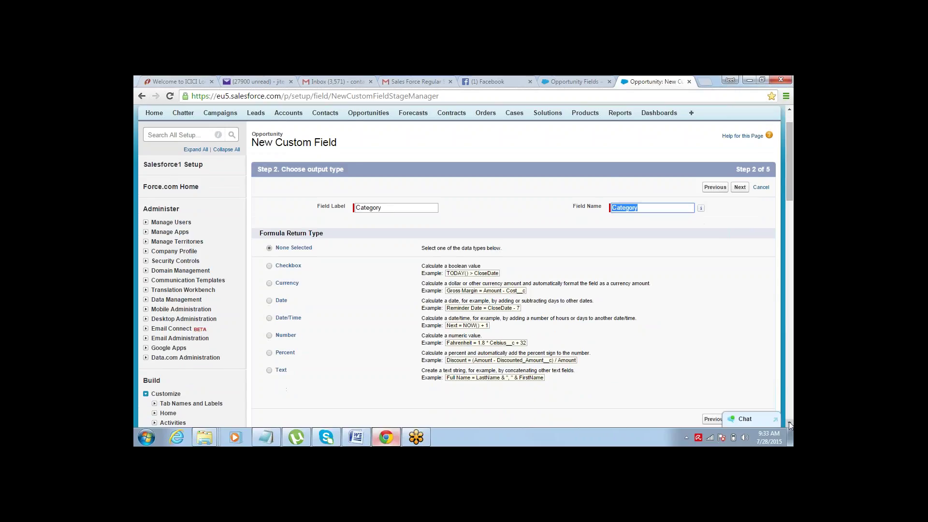
pyautogui.click(790, 423)
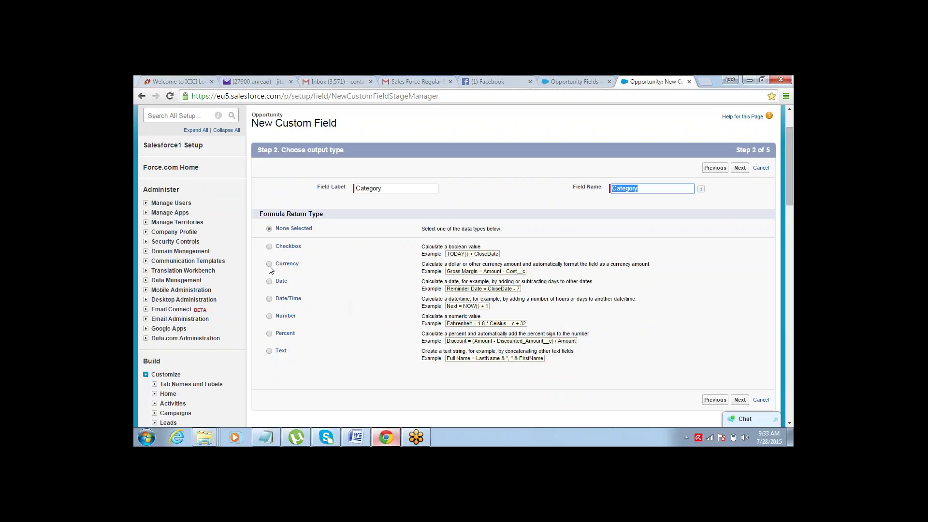
pyautogui.click(271, 353)
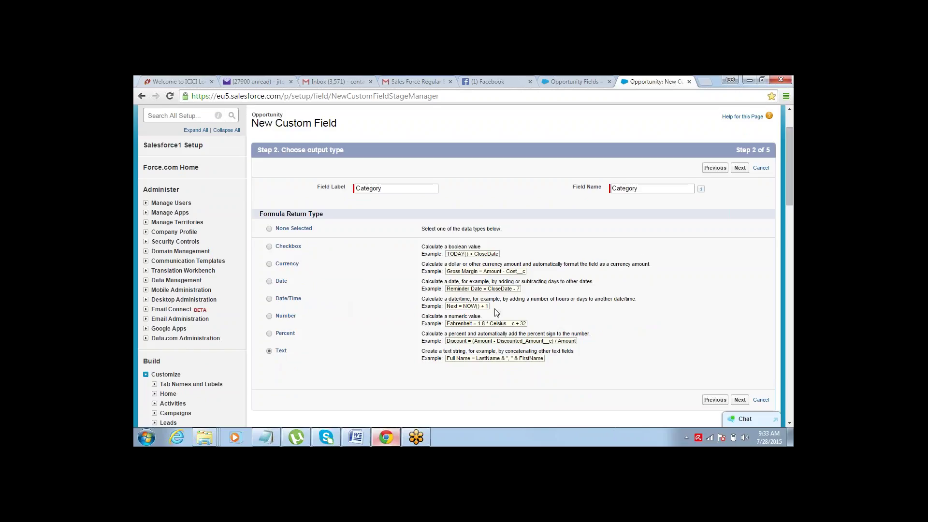
pyautogui.click(740, 168)
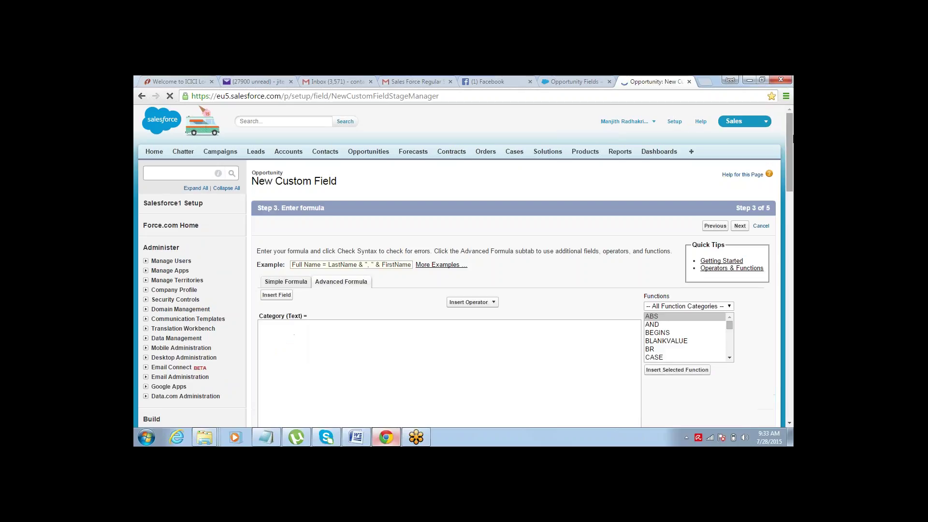
# Filter the Advanced Formula function list to Logical and select IF to view its syntax.
pyautogui.scroll(-3, 788, 164)
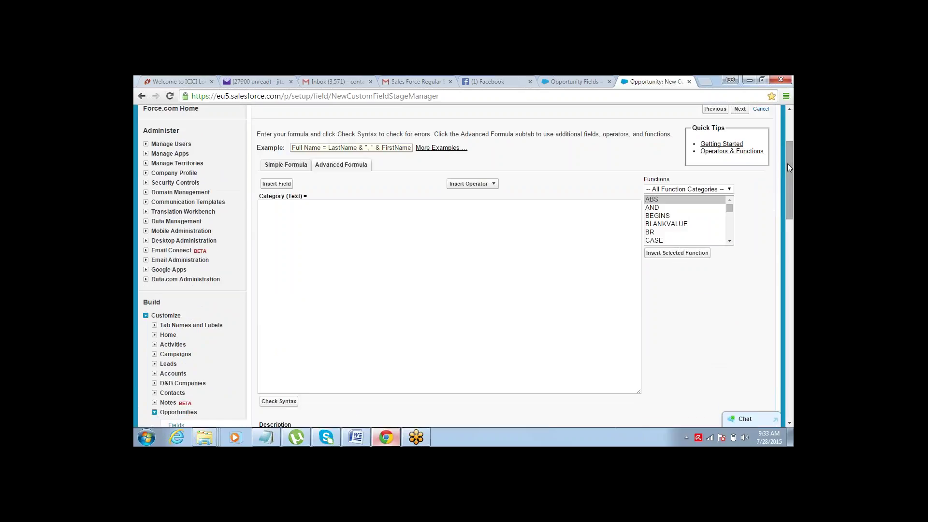
pyautogui.moveTo(788, 167)
pyautogui.mouseDown()
pyautogui.moveTo(788, 144)
pyautogui.moveTo(786, 162)
pyautogui.mouseUp()
pyautogui.click(531, 228)
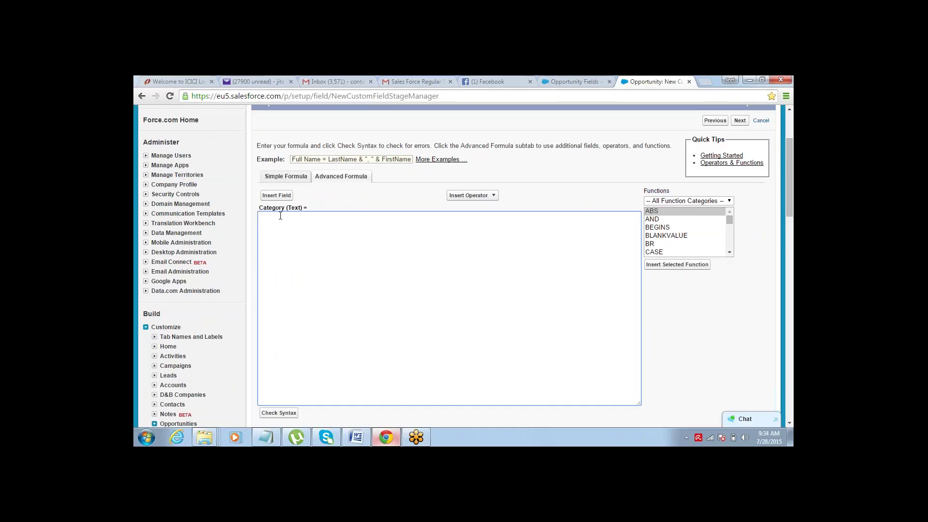
pyautogui.click(687, 245)
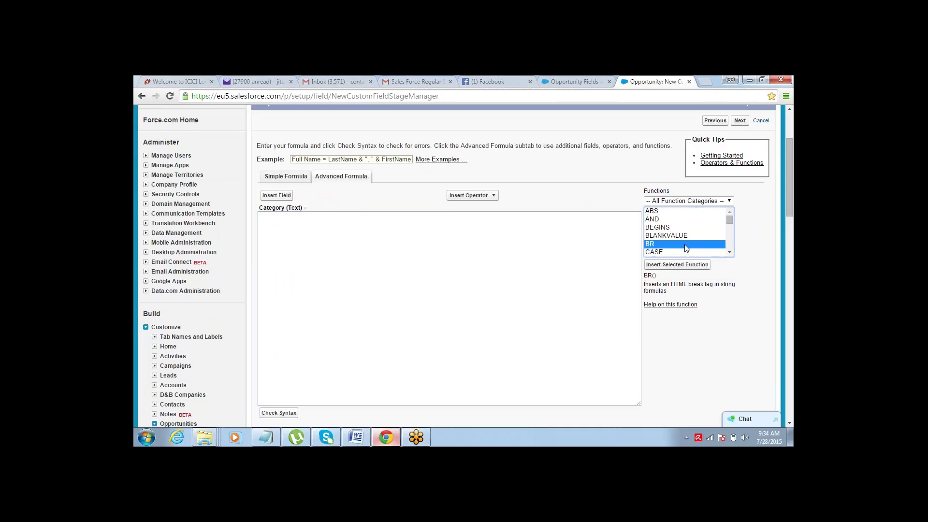
pyautogui.click(693, 201)
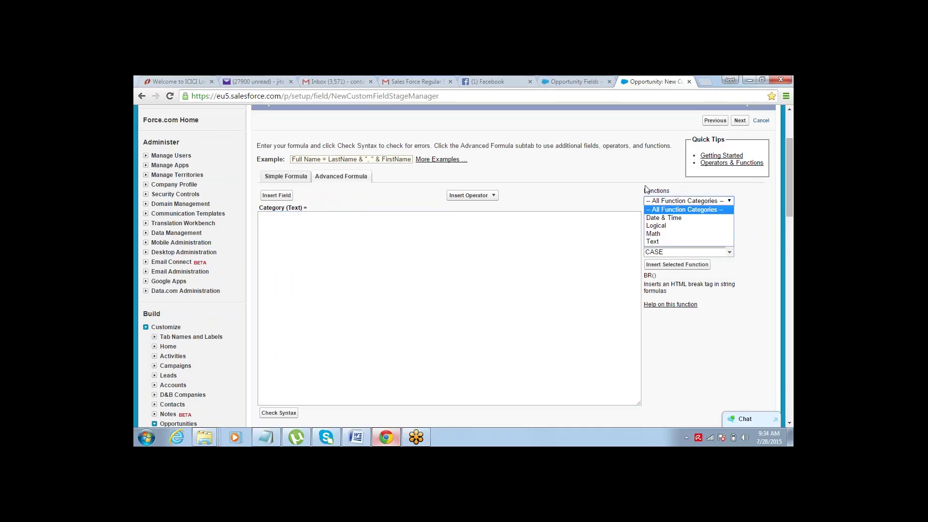
pyautogui.click(627, 195)
pyautogui.click(677, 201)
pyautogui.press('Escape')
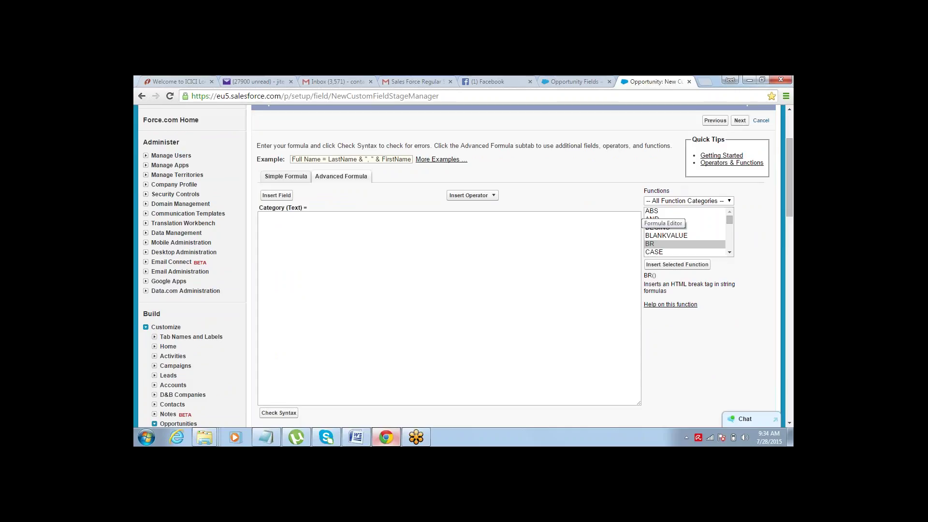
pyautogui.click(700, 201)
pyautogui.click(701, 226)
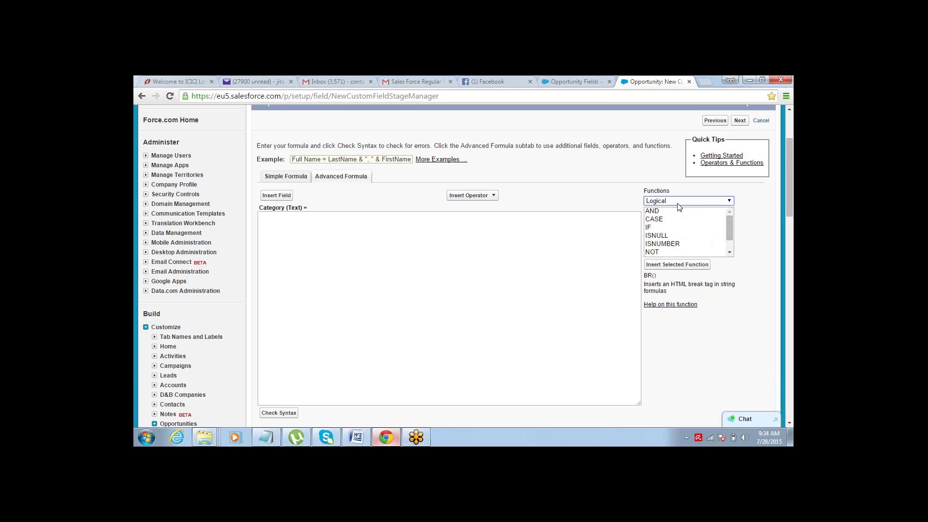
pyautogui.click(662, 227)
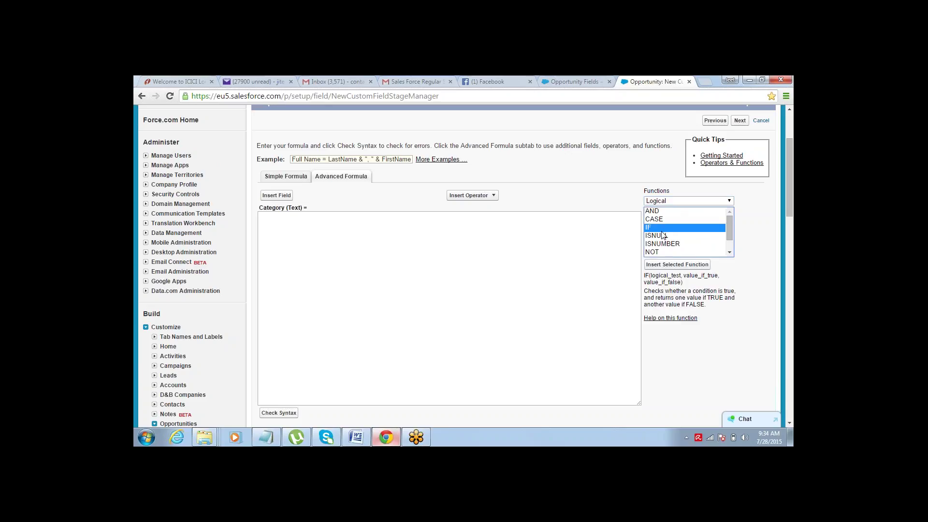
# Insert the IF template and replace its logical test with 'Amount < 50000'.
pyautogui.click(663, 265)
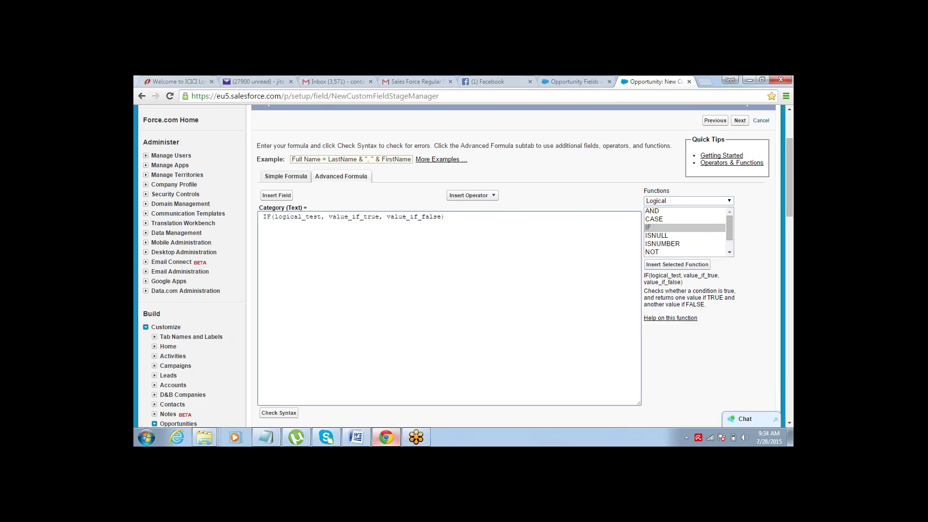
pyautogui.click(265, 217)
pyautogui.press('BackSpace')
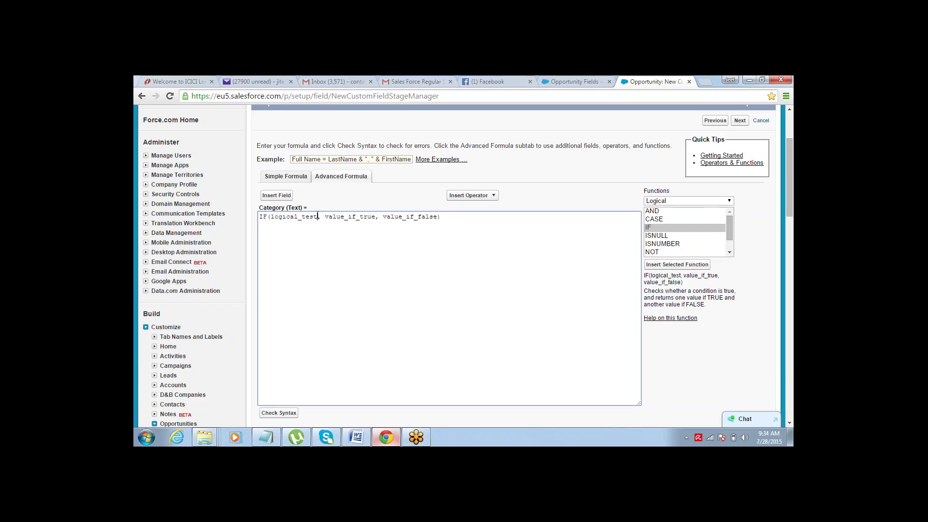
pyautogui.moveTo(318, 216); pyautogui.dragTo(375, 218)
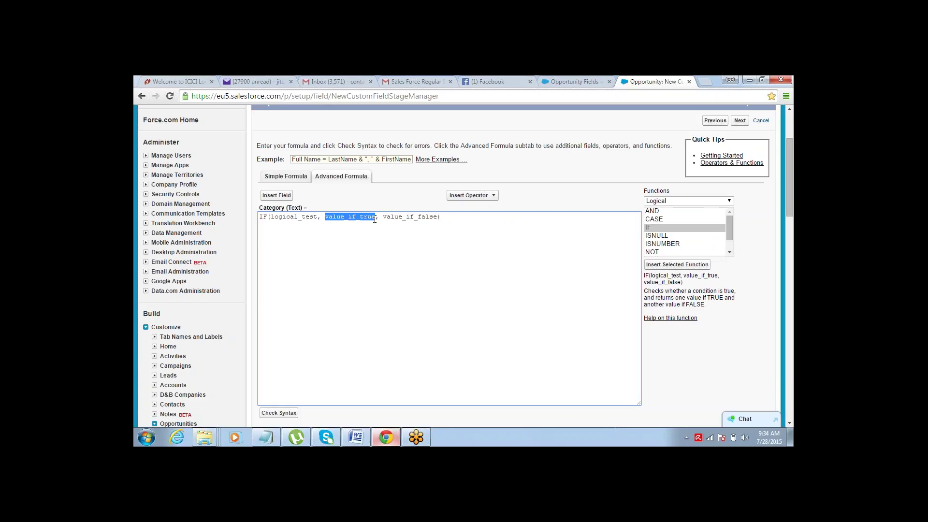
pyautogui.moveTo(383, 217); pyautogui.dragTo(433, 213)
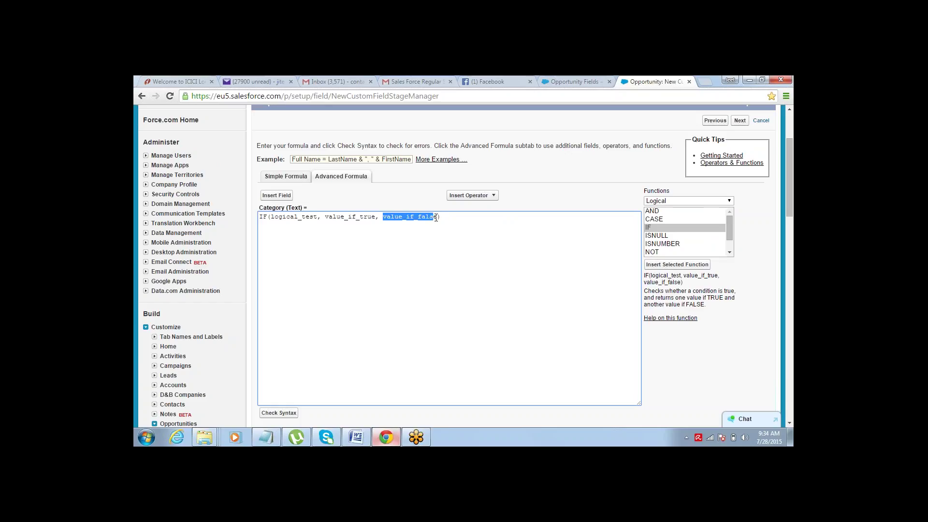
pyautogui.press('Home')
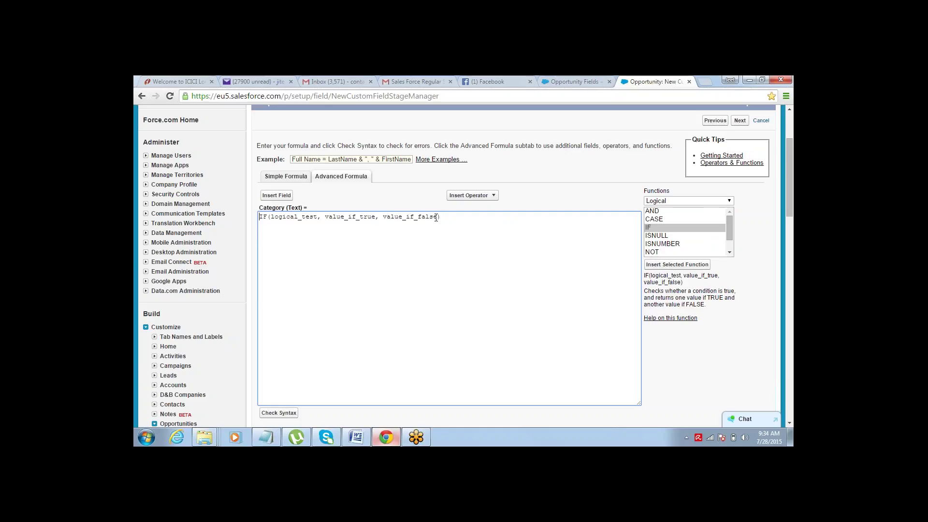
pyautogui.hotkey('ctrl', 'shift', 'Right')
pyautogui.hotkey('shift', 'Left')
pyautogui.hotkey('shift', 'Left')
pyautogui.write('AMount')
pyautogui.write(' < 50')
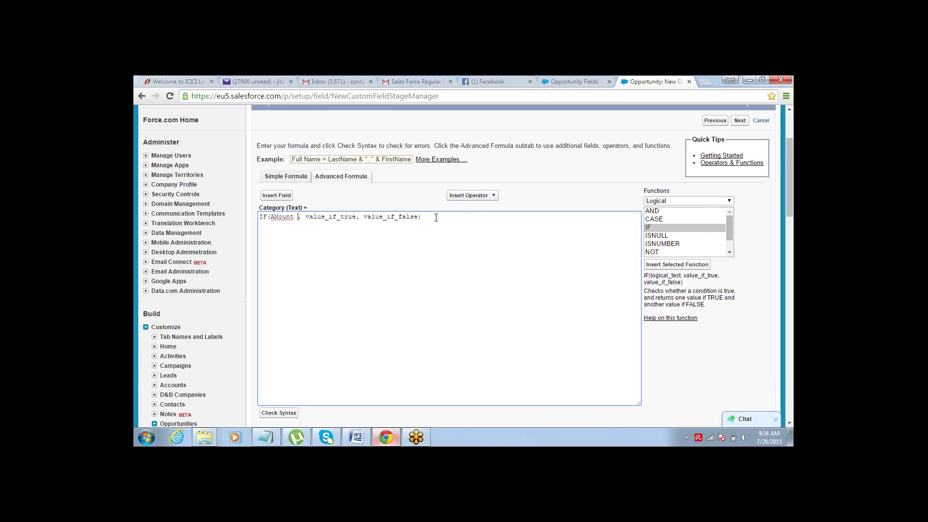
pyautogui.write('000')
pyautogui.press('Right')
pyautogui.hotkey('shift', 'Right')
pyautogui.write('m')
# Fill the IF results with 'Small Opportunity' if true and 'Big Opportunity' if false.
pyautogui.hotkey('ctrl', 'shift', 'Right')
pyautogui.hotkey('shift', 'Left')
pyautogui.hotkey('shift', 'Left')
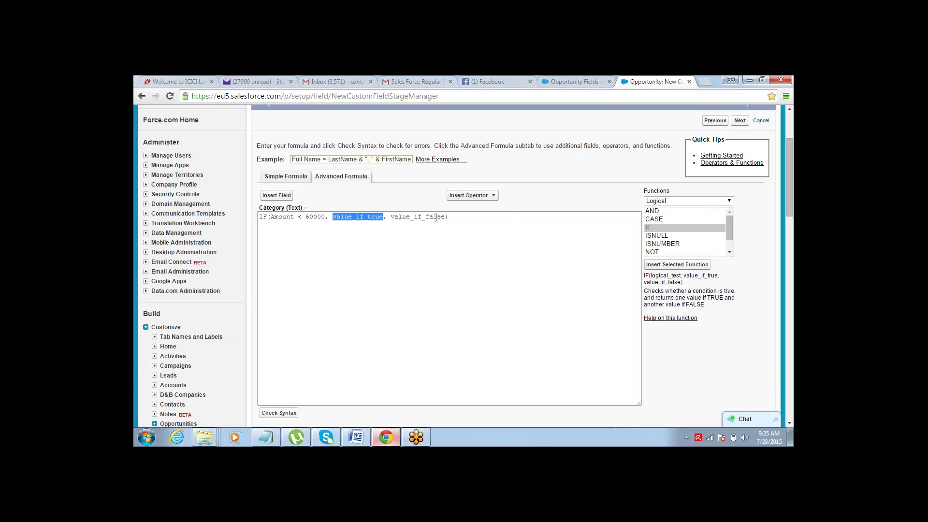
pyautogui.write("''")
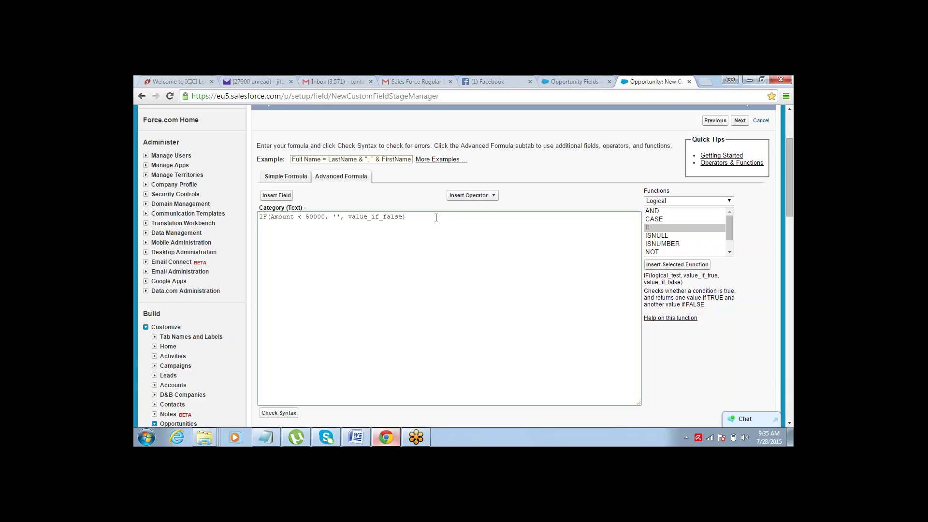
pyautogui.write('Small Opportunity')
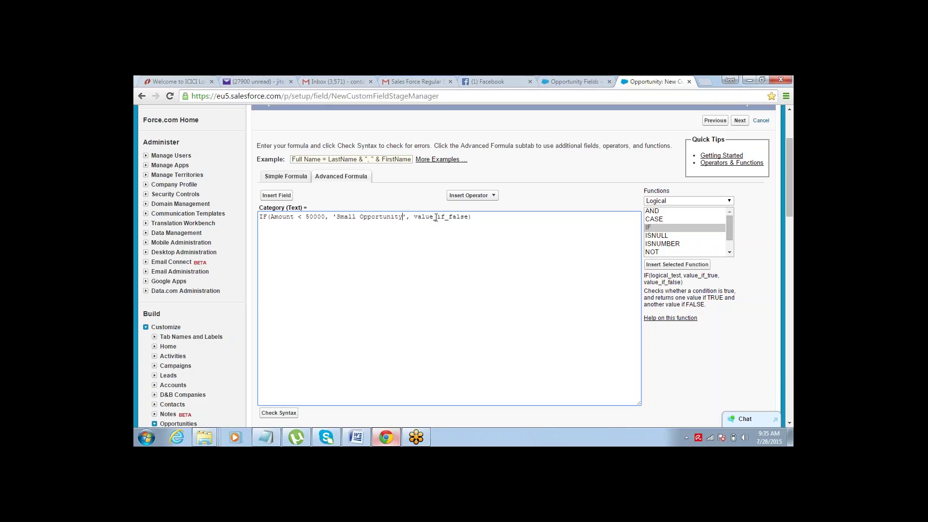
pyautogui.hotkey('shift', 'Right')
pyautogui.hotkey('shift', 'Right')
pyautogui.hotkey('shift', 'Right')
pyautogui.hotkey('shift', 'Right')
pyautogui.hotkey('shift', 'Right')
pyautogui.hotkey('shift', 'Right')
pyautogui.hotkey('shift', 'Right')
pyautogui.hotkey('shift', 'Right')
pyautogui.hotkey('shift', 'Right')
pyautogui.hotkey('shift', 'Right')
pyautogui.hotkey('shift', 'Right')
pyautogui.write("'Big Opportunity")
# Run Check Syntax and review each part of the compiled formula.
pyautogui.click(292, 412)
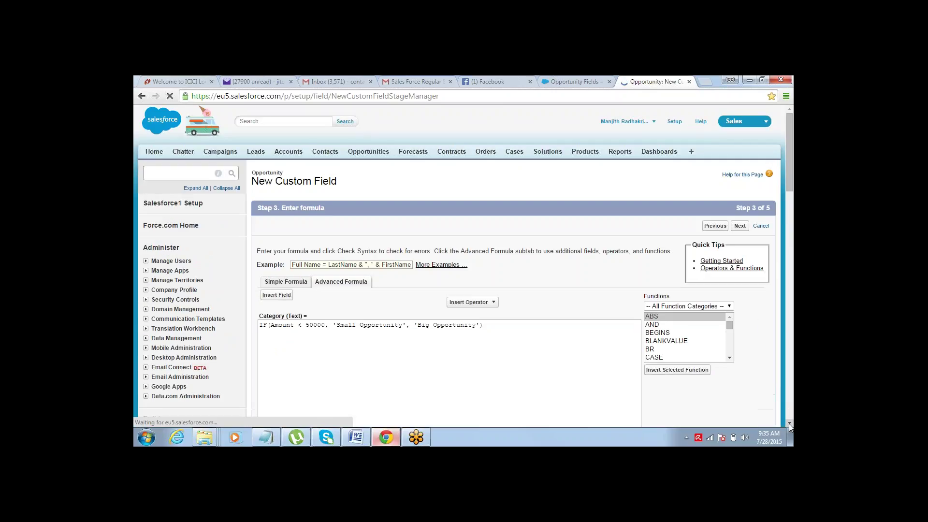
pyautogui.click(790, 424)
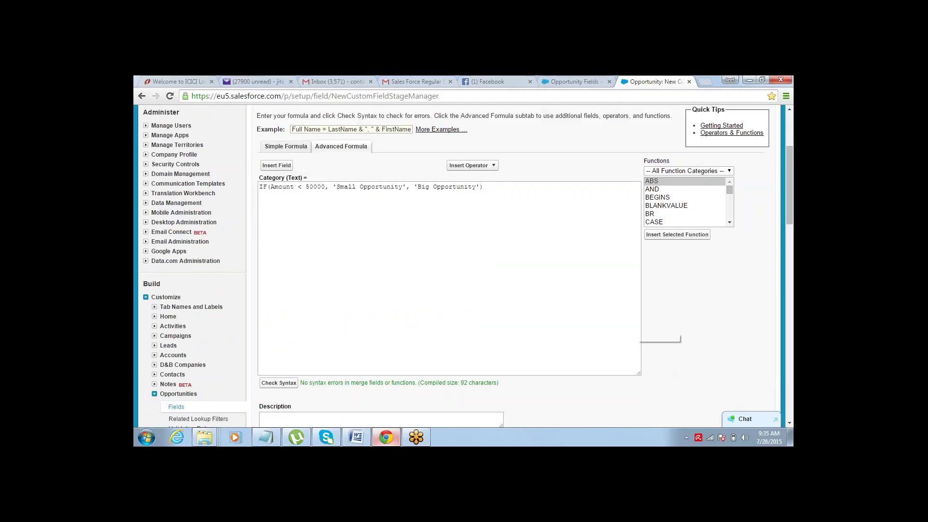
pyautogui.moveTo(792, 163); pyautogui.dragTo(791, 150)
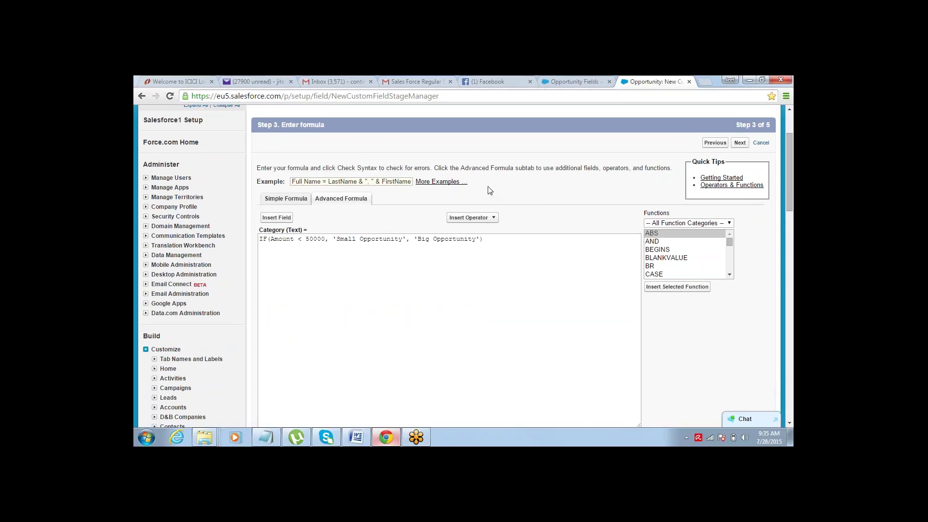
pyautogui.moveTo(326, 238); pyautogui.dragTo(271, 239)
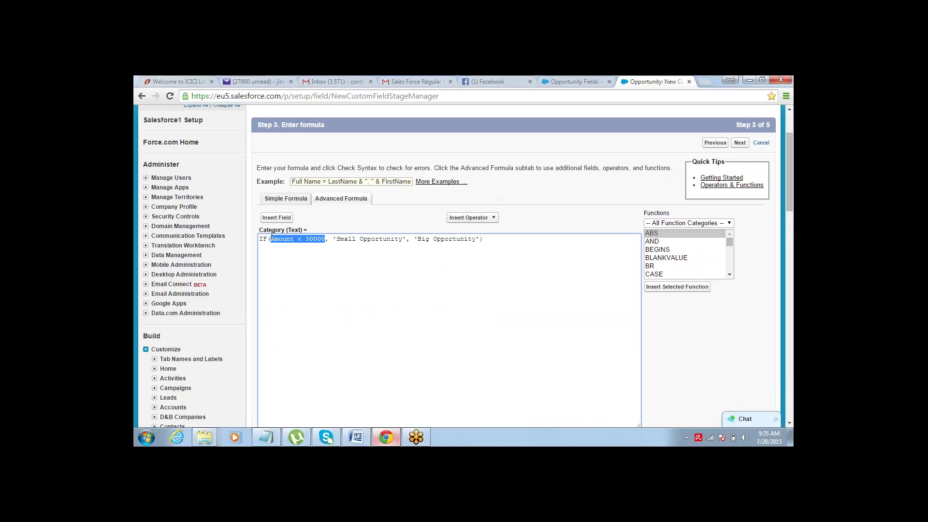
pyautogui.click(339, 239)
pyautogui.moveTo(338, 239); pyautogui.dragTo(481, 239)
pyautogui.click(408, 238)
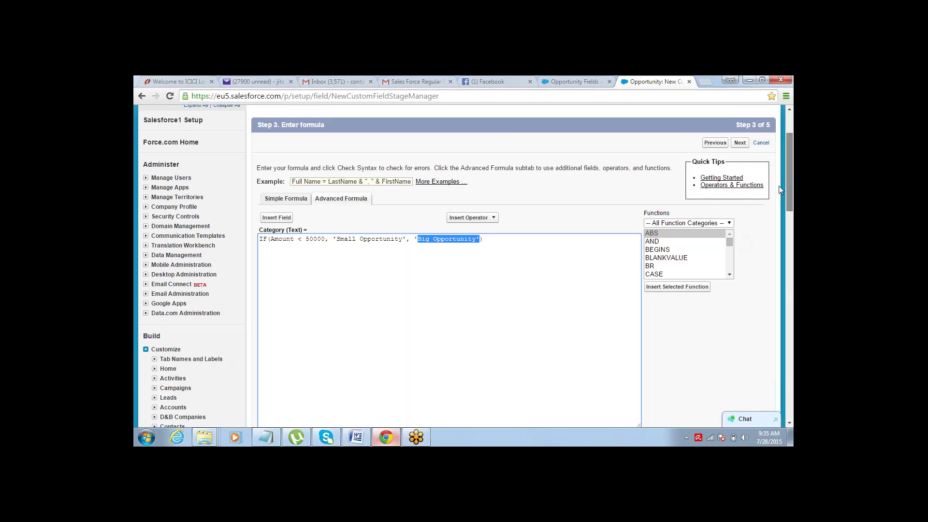
pyautogui.scroll(-8, 779, 186)
pyautogui.scroll(2, 757, 253)
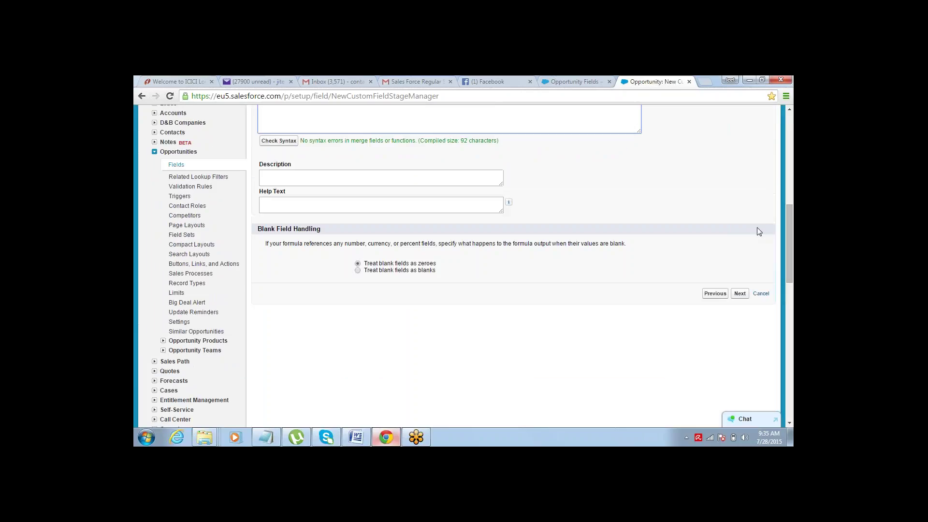
# Accept the default field-level security and all four page layouts, then save the Category field.
pyautogui.click(741, 293)
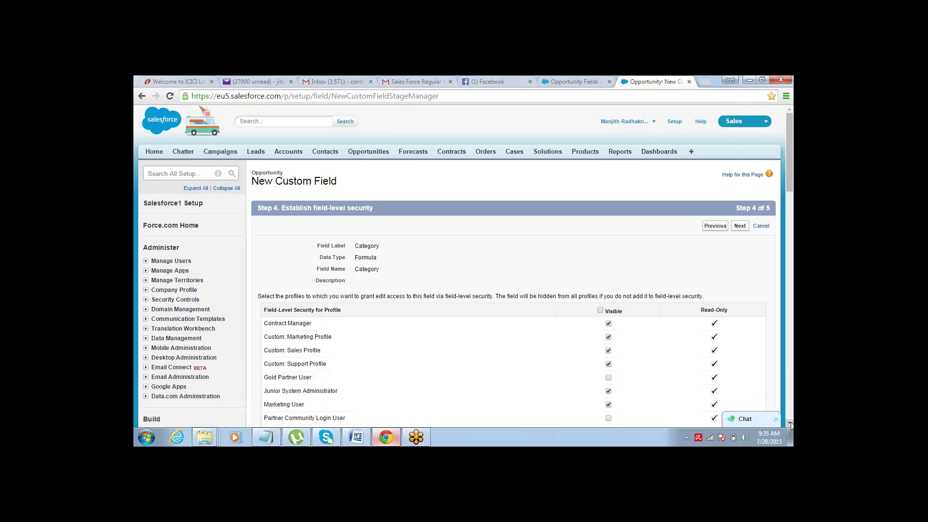
pyautogui.scroll(-5, 791, 424)
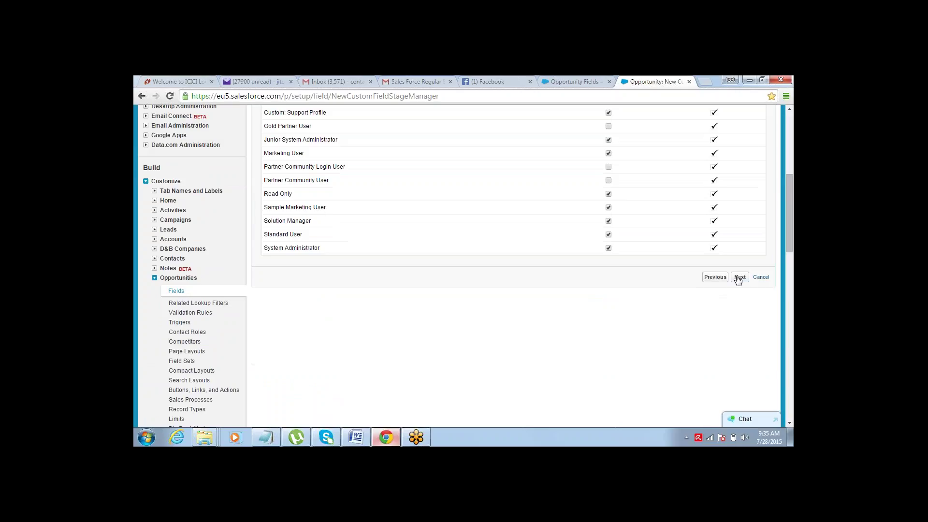
pyautogui.click(739, 278)
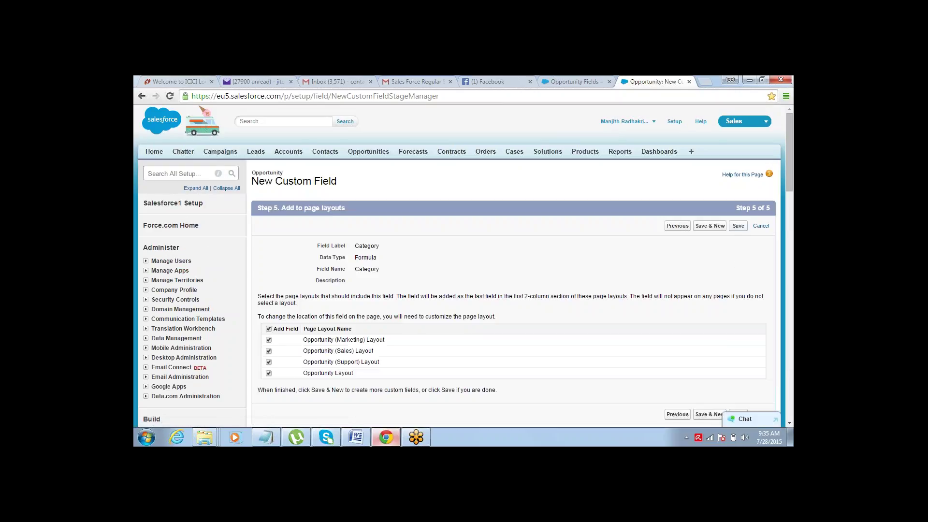
pyautogui.click(738, 226)
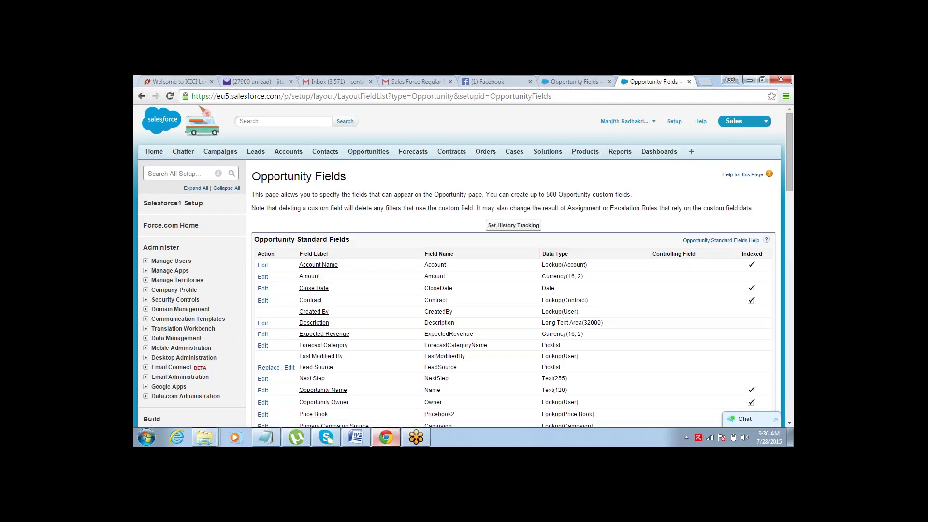
pyautogui.moveTo(788, 128)
pyautogui.mouseDown()
pyautogui.moveTo(787, 152)
pyautogui.moveTo(789, 125)
pyautogui.mouseUp()
pyautogui.click(368, 151)
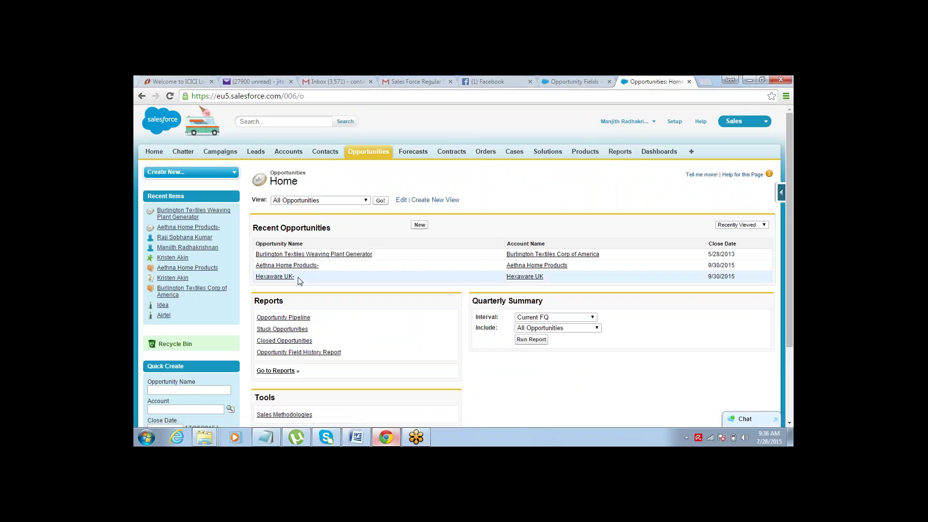
pyautogui.click(306, 254)
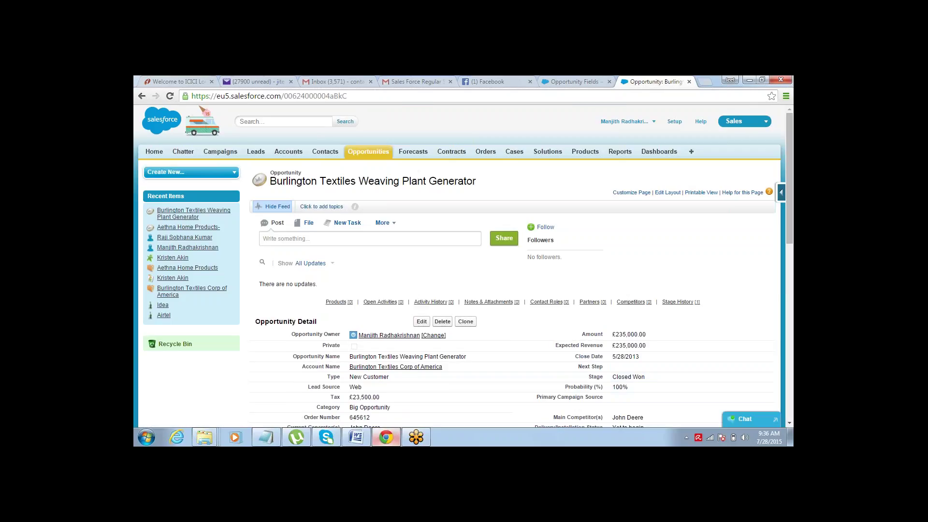
pyautogui.scroll(-3, 789, 423)
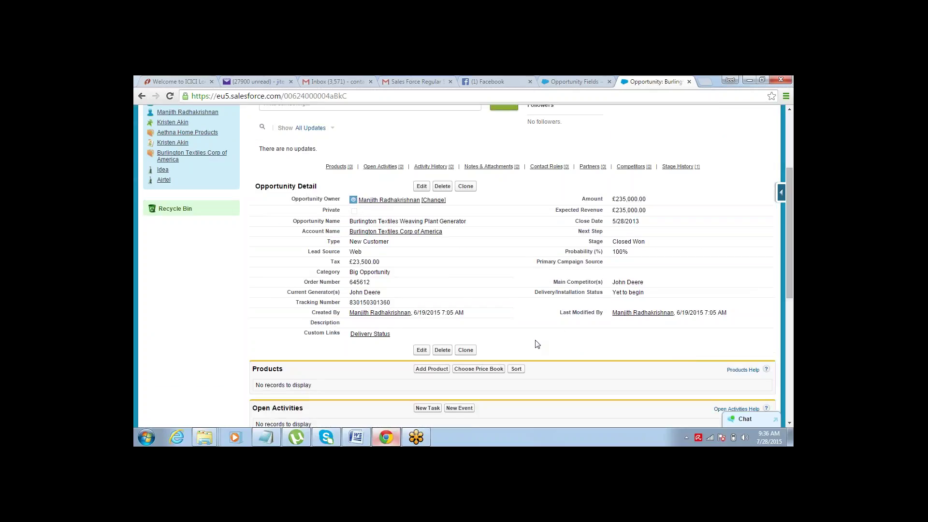
pyautogui.moveTo(392, 272); pyautogui.dragTo(353, 272)
pyautogui.click(772, 199)
pyautogui.moveTo(616, 199); pyautogui.dragTo(656, 197)
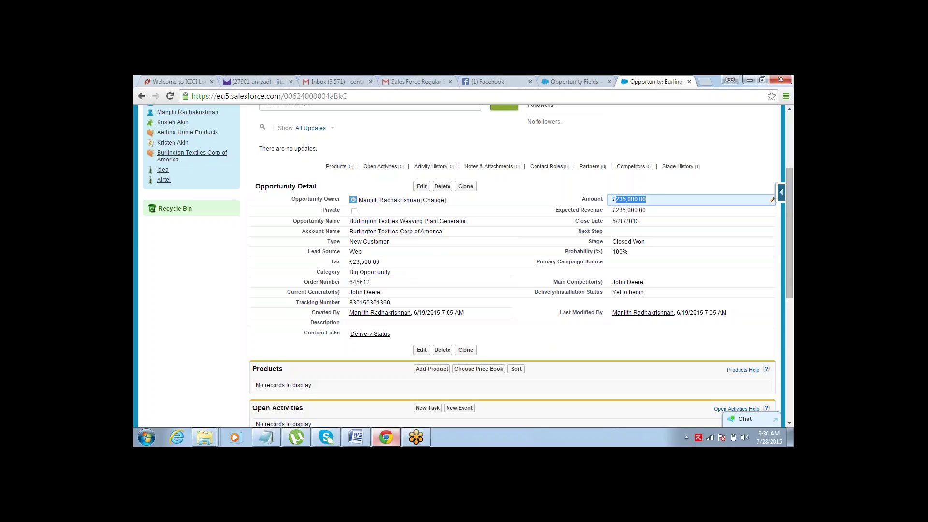
pyautogui.click(576, 80)
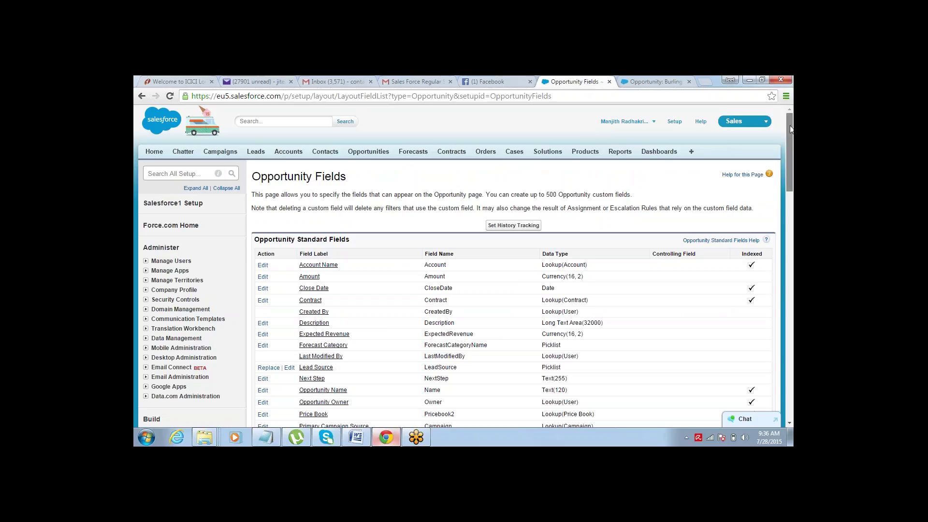
# Edit the Tax custom field and open the Operators & Functions help from Quick Tips.
pyautogui.scroll(-7, 746, 224)
pyautogui.scroll(1, 677, 198)
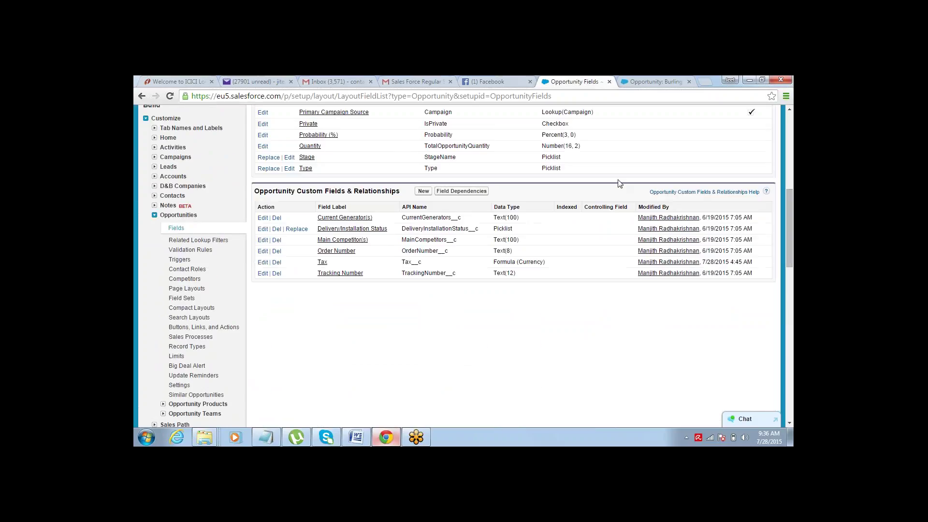
pyautogui.click(263, 262)
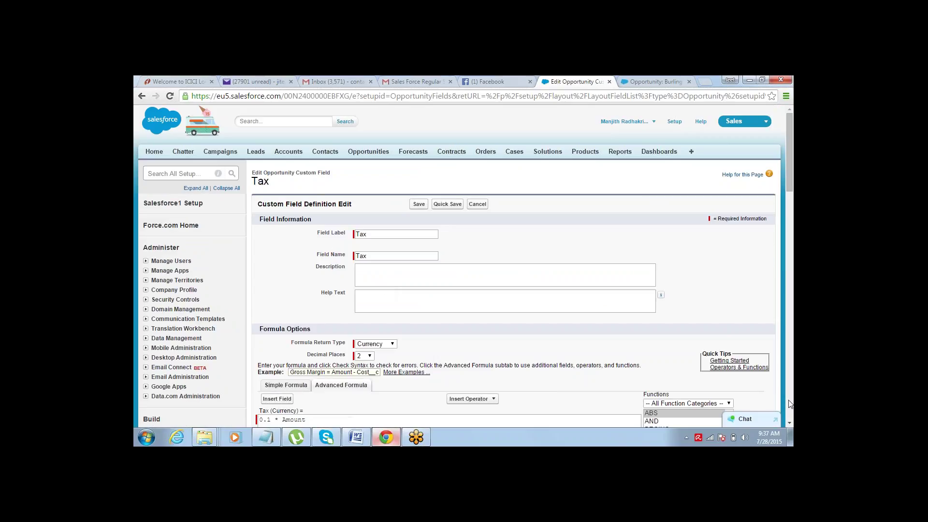
pyautogui.scroll(-3, 793, 425)
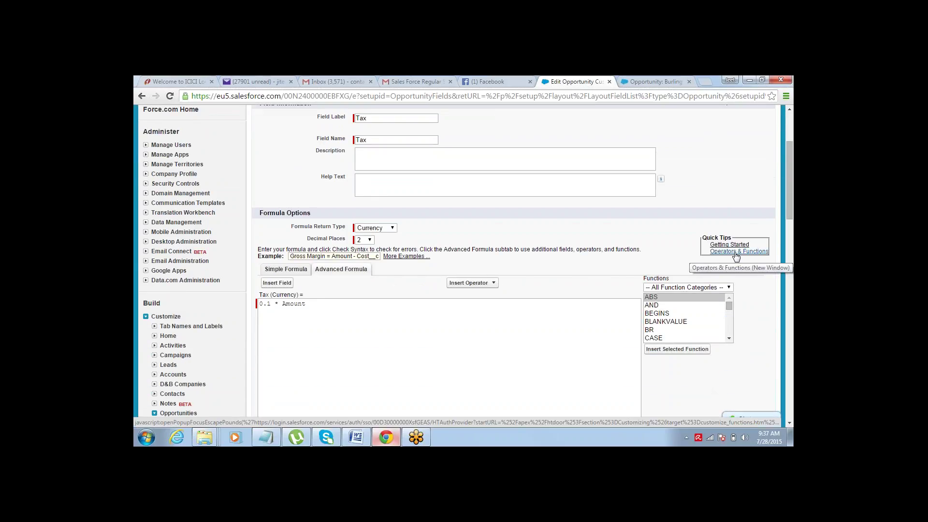
pyautogui.click(736, 252)
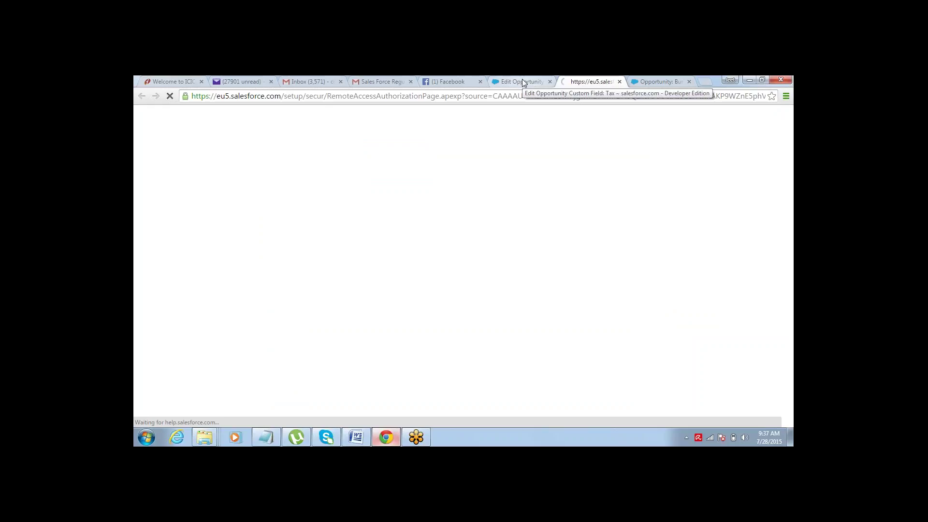
# Navigate the help to the IF function entry and select its nested Insert Tax Rate example.
pyautogui.click(522, 81)
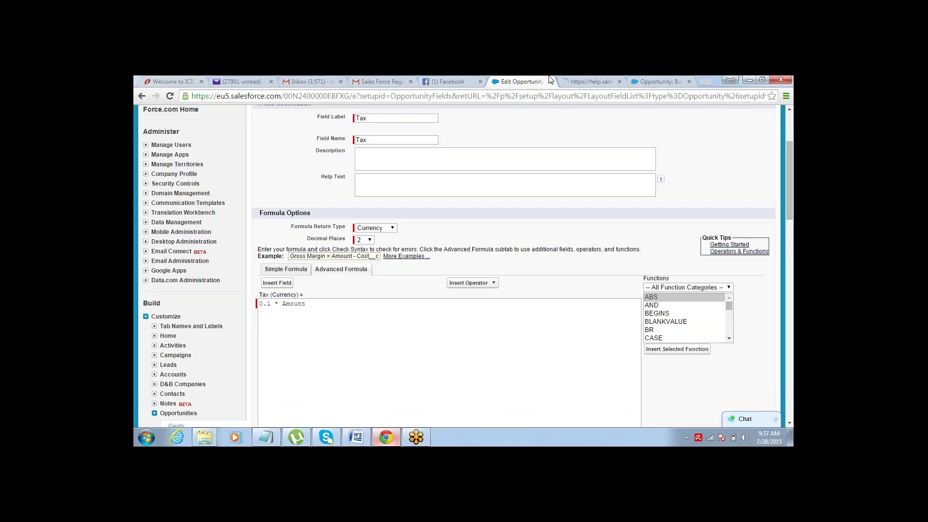
pyautogui.click(582, 79)
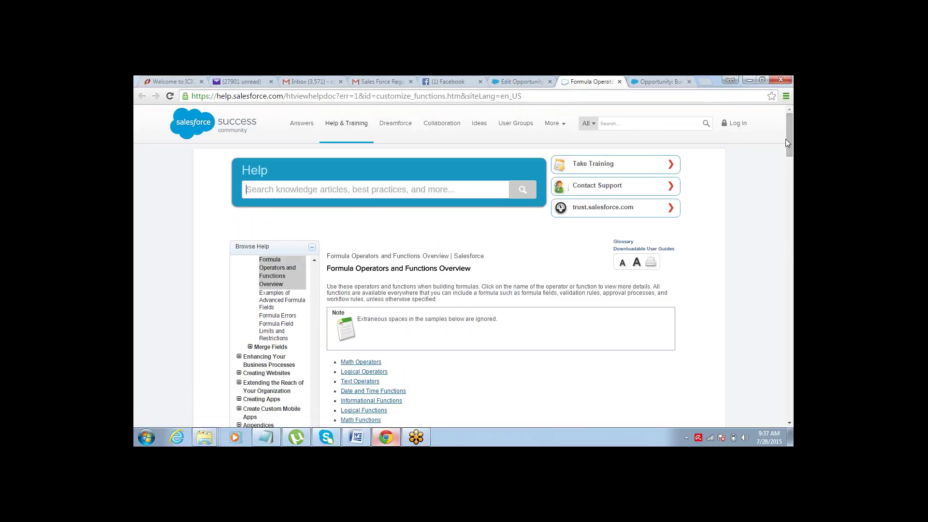
pyautogui.moveTo(790, 140); pyautogui.dragTo(786, 153)
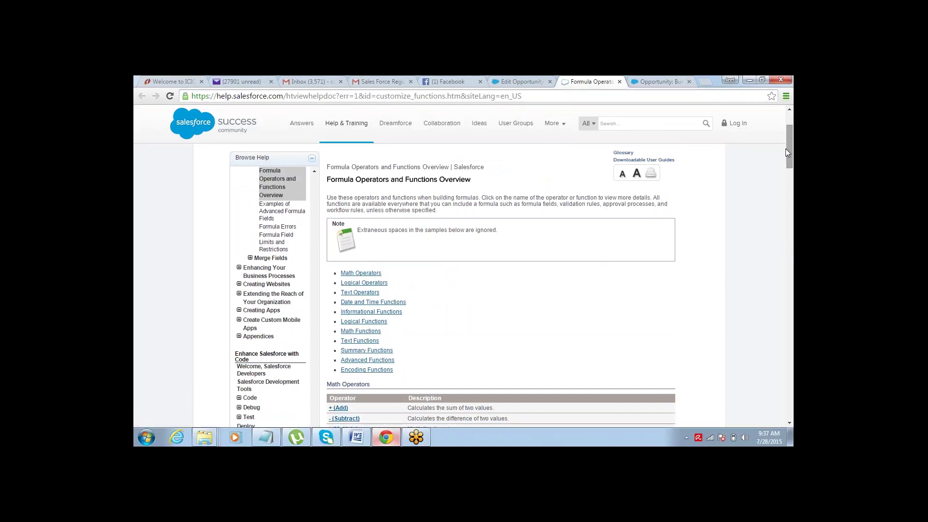
pyautogui.click(364, 283)
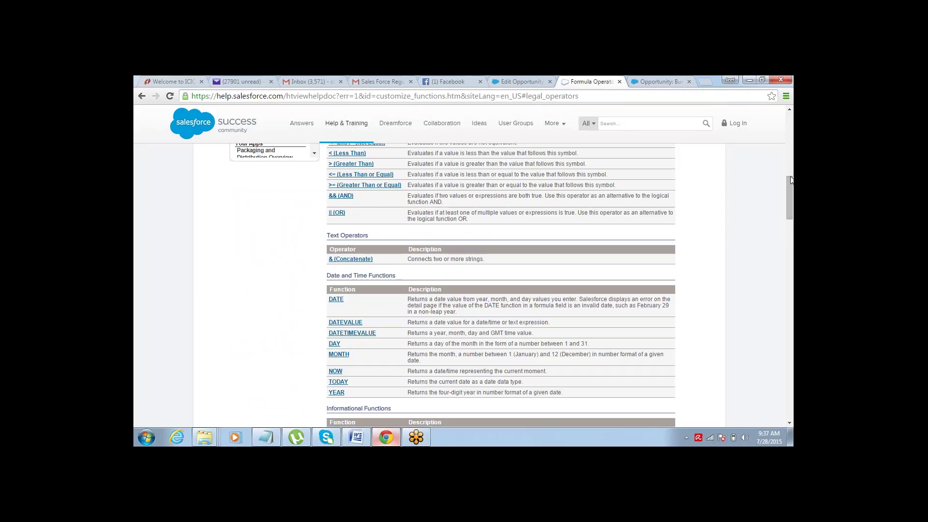
pyautogui.moveTo(790, 181); pyautogui.dragTo(790, 140)
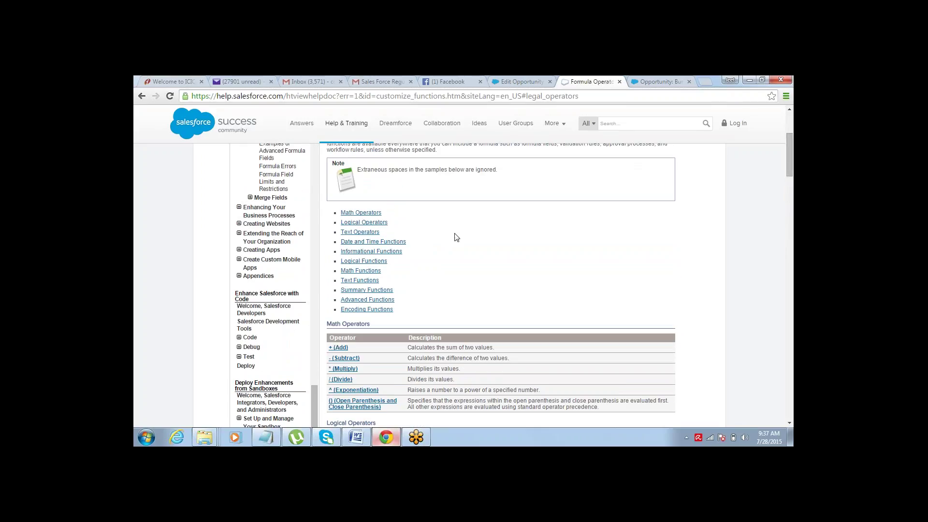
pyautogui.click(352, 261)
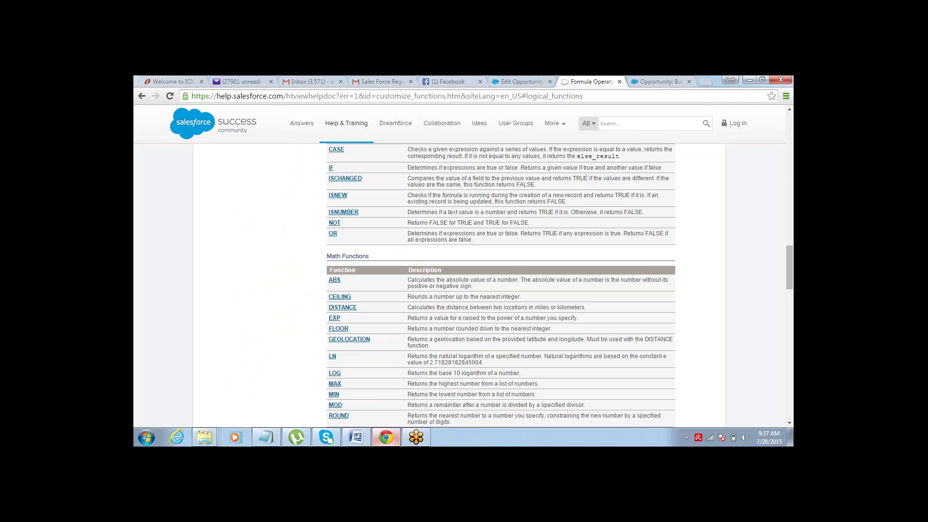
pyautogui.click(331, 168)
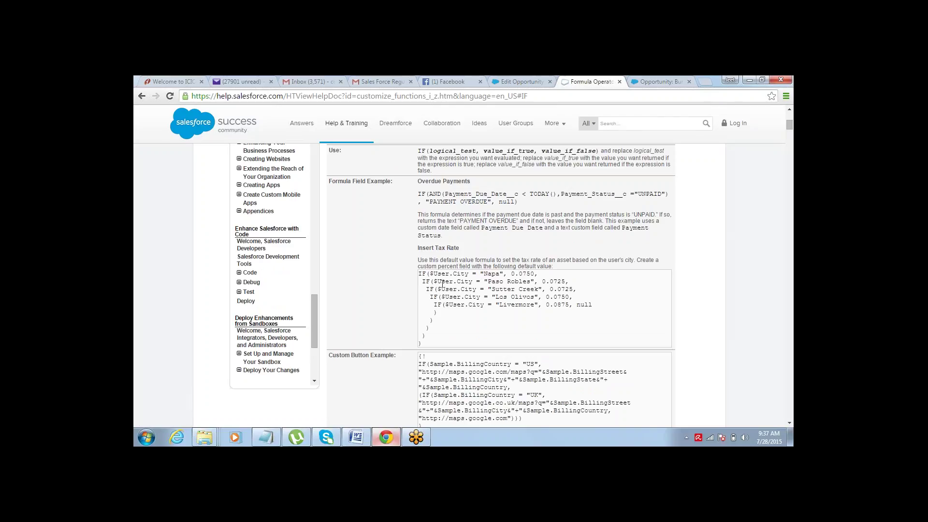
pyautogui.moveTo(421, 273); pyautogui.dragTo(446, 344)
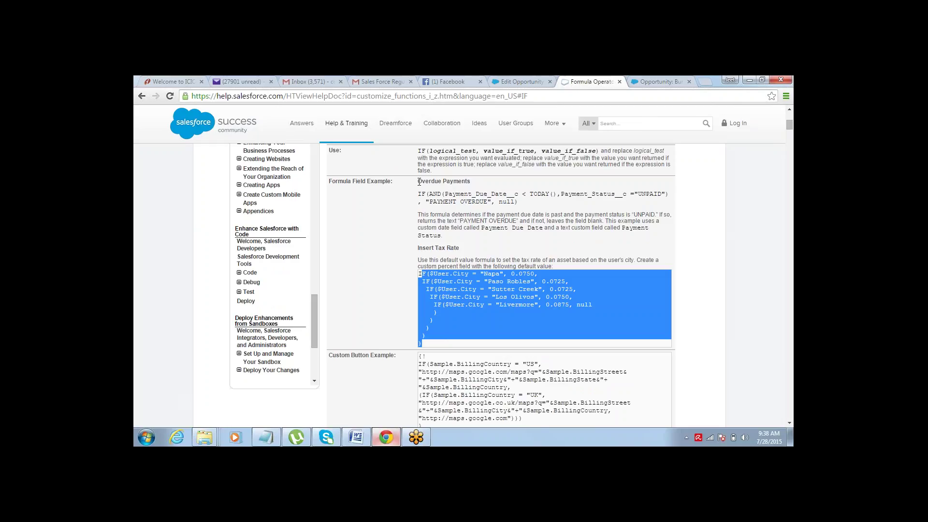
pyautogui.hotkey('alt', 'Tab')
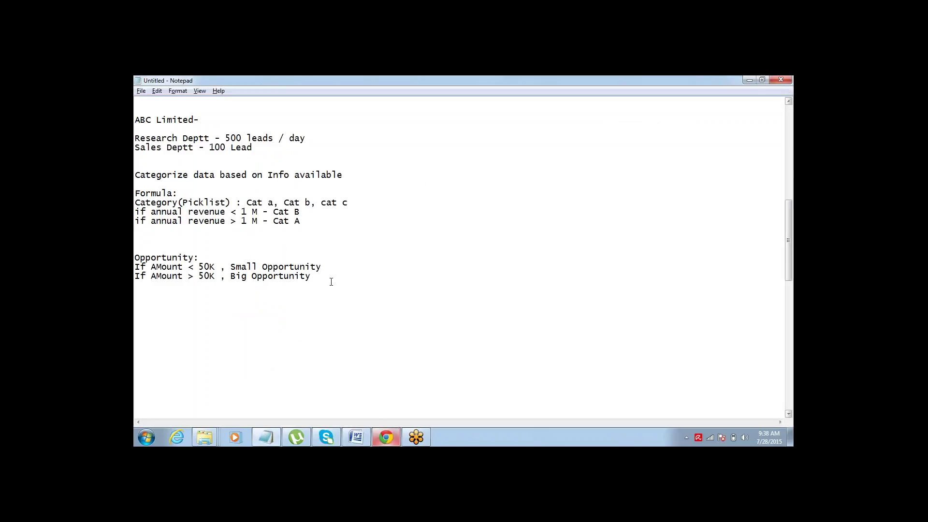
# Write 'Validation Rule:' followed by 'Rule to validate the Data before commiting it to Database'.
pyautogui.press('Return')
pyautogui.press('Return')
pyautogui.press('Return')
pyautogui.press('Return')
pyautogui.press('Return')
pyautogui.press('Return')
pyautogui.press('Return')
pyautogui.press('Return')
pyautogui.press('Return')
pyautogui.press('Return')
pyautogui.press('Return')
pyautogui.press('Return')
pyautogui.press('Return')
pyautogui.press('Return')
pyautogui.press('Return')
pyautogui.press('Return')
pyautogui.press('Return')
pyautogui.press('Return')
pyautogui.press('Return')
pyautogui.press('Return')
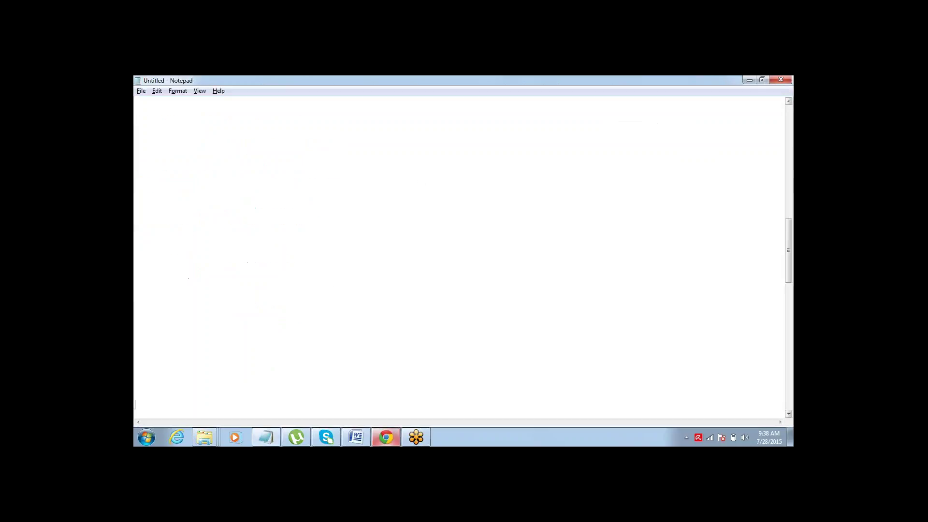
pyautogui.click(140, 124)
pyautogui.write('Validation Rul')
pyautogui.press('BackSpace')
pyautogui.write('le:')
pyautogui.write('Rule ')
pyautogui.write('to v')
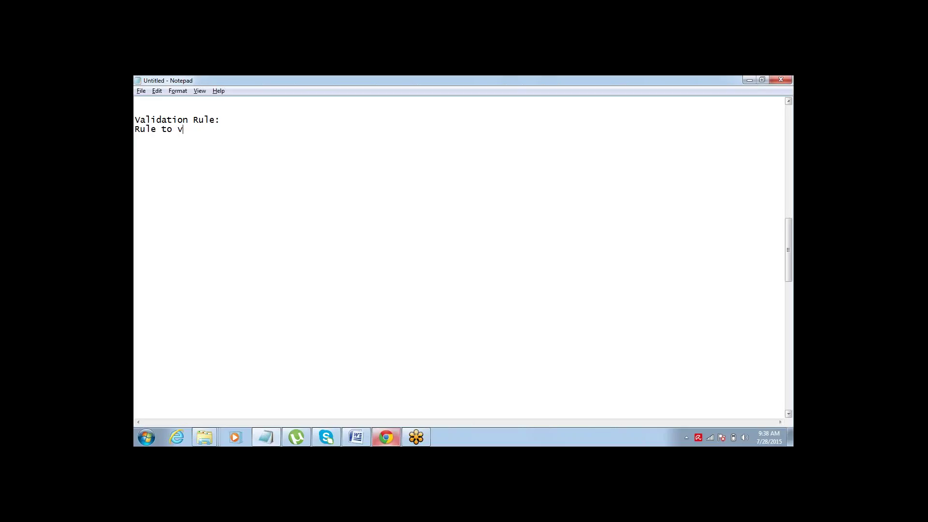
pyautogui.write('alidate the Data befor')
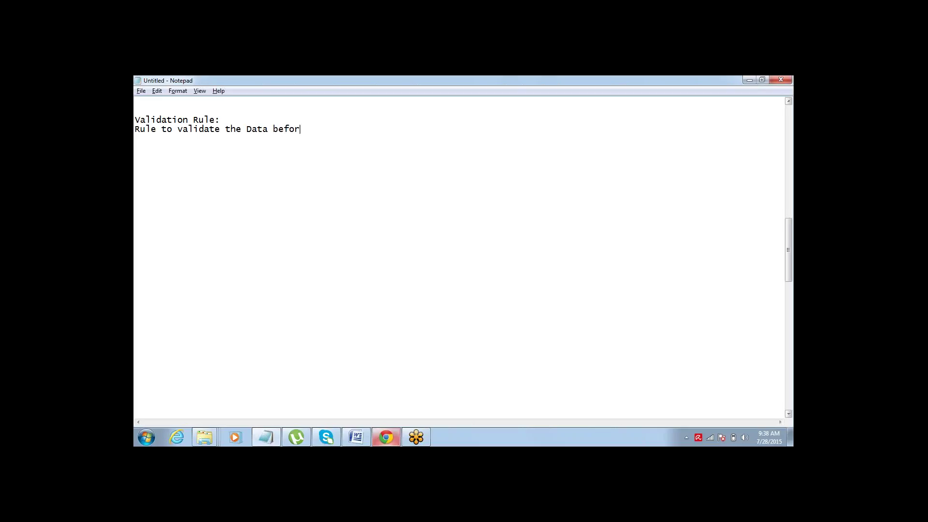
pyautogui.write('e commiting it to Database...')
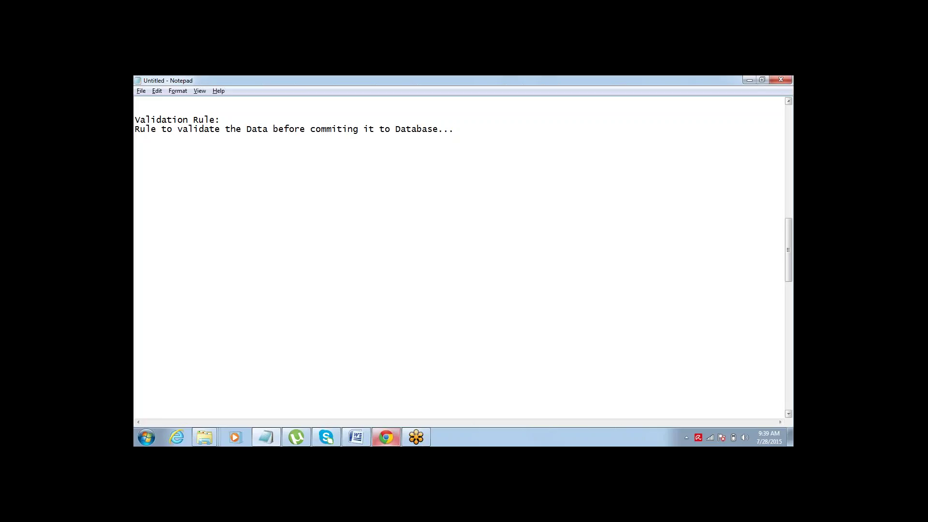
pyautogui.press('Return')
pyautogui.press('Return')
pyautogui.press('Return')
# Add the example note 'Marks Scored can not be more than 100'.
pyautogui.write('Highest Marke')
pyautogui.hotkey('ctrl', 'Left')
pyautogui.hotkey('ctrl', 'shift', 'Left')
pyautogui.press('BackSpace')
pyautogui.press('BackSpace')
pyautogui.write('s Scored cn')
pyautogui.press('BackSpace')
pyautogui.write('an not be ')
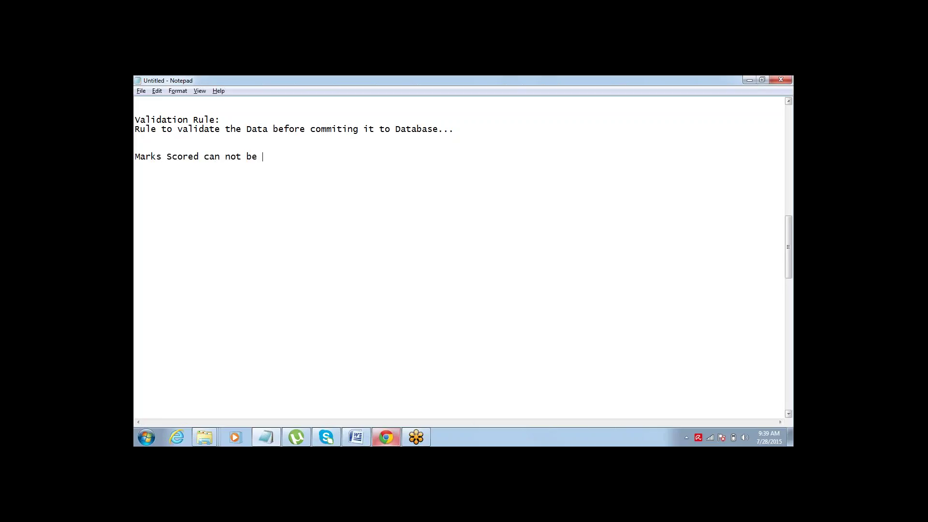
pyautogui.write('more than 100')
# Add 'Minimum Amount should be 20K' on a new line, then go back to the browser.
pyautogui.press('Return')
pyautogui.write('Minimum ')
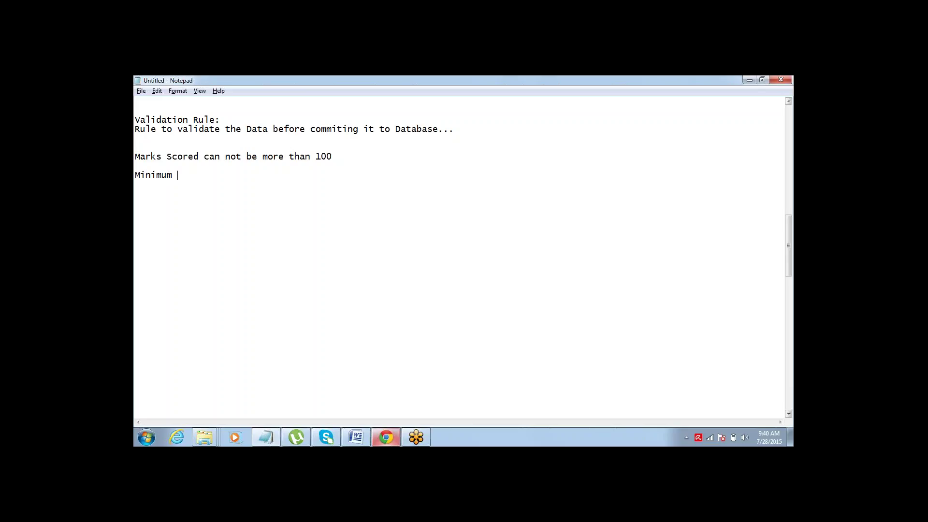
pyautogui.write('Amount should be 20K')
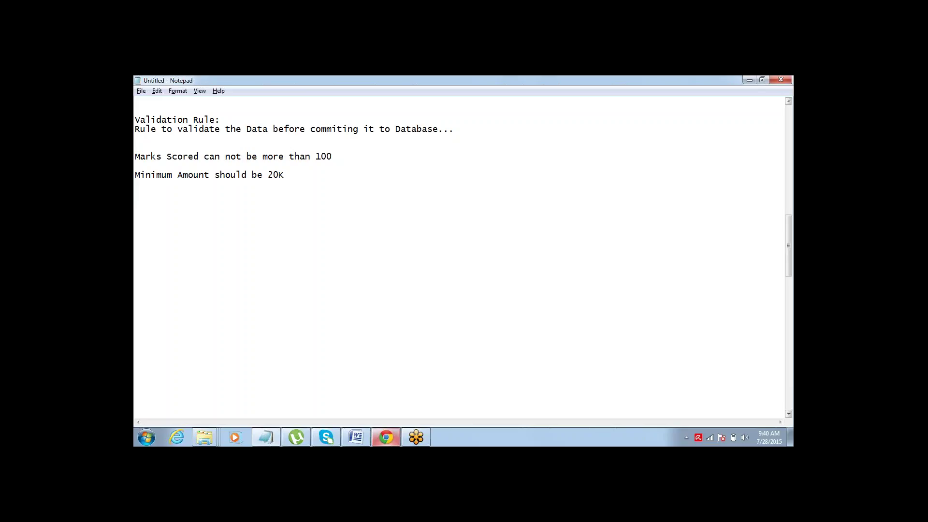
pyautogui.hotkey('alt', 'Tab')
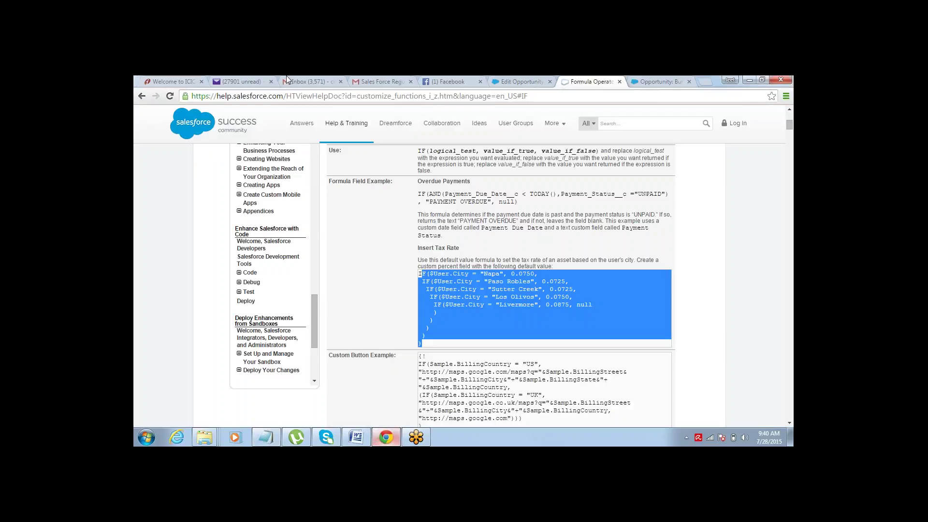
# Return to the Burlington Textiles opportunity, check the Minimum Amount note, then load Force.com Home.
pyautogui.click(639, 79)
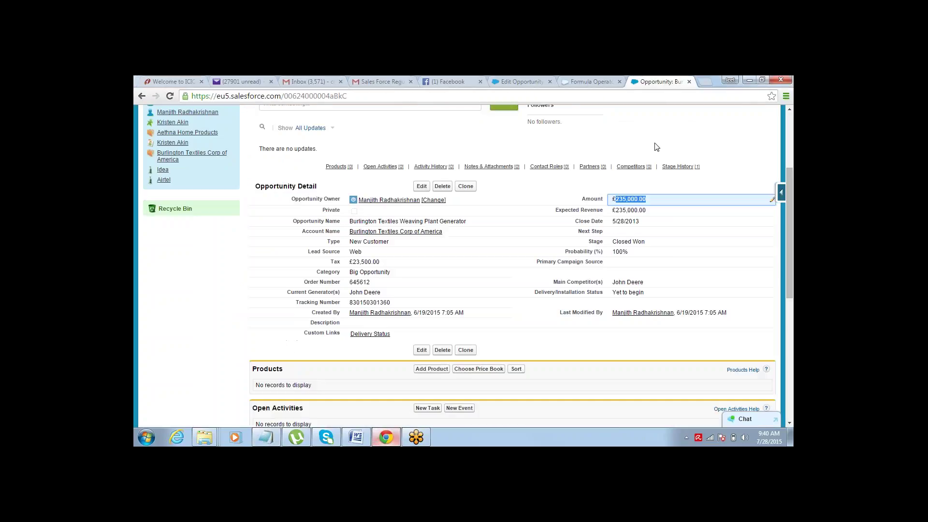
pyautogui.moveTo(790, 182); pyautogui.dragTo(789, 129)
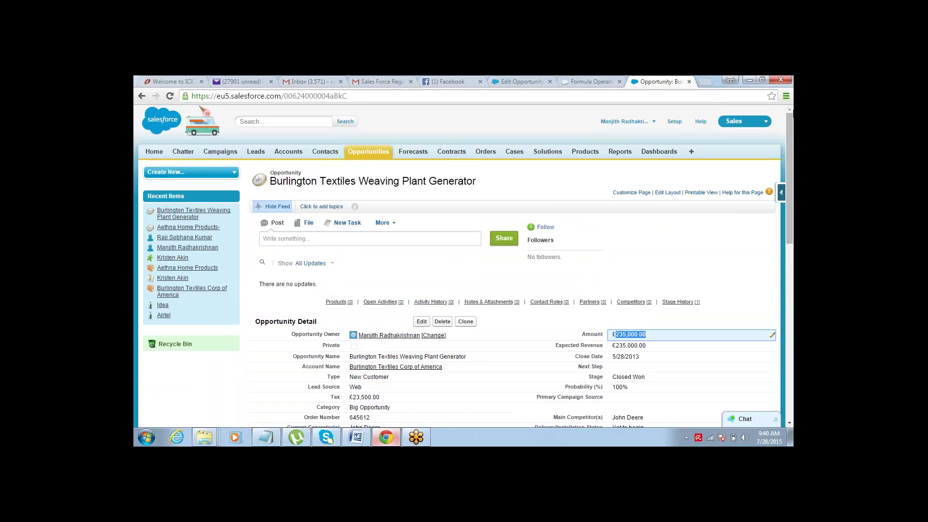
pyautogui.press('super')
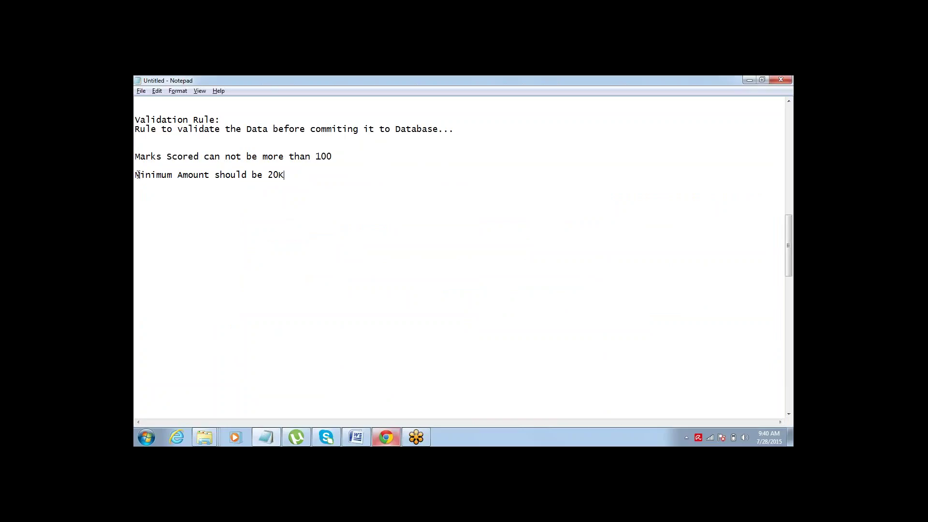
pyautogui.moveTo(136, 175); pyautogui.dragTo(279, 175)
pyautogui.hotkey('alt', 'Tab')
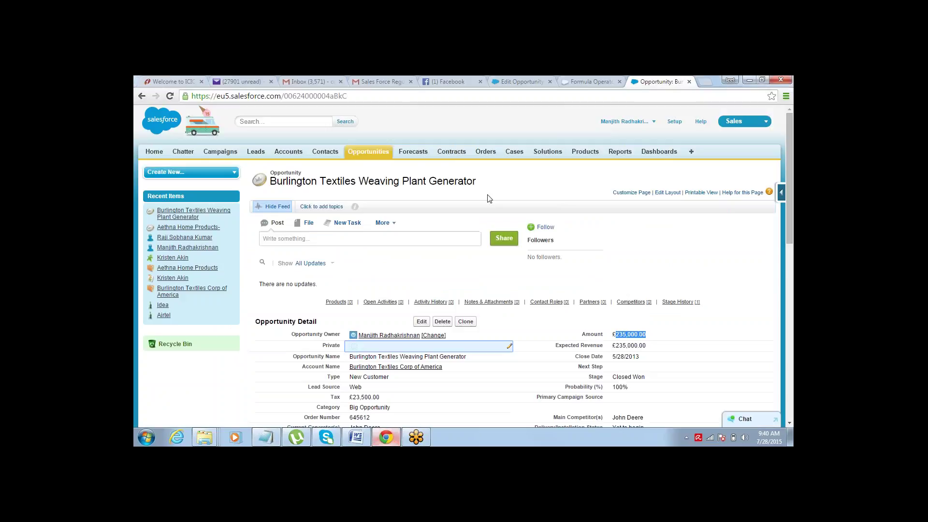
pyautogui.press('F5')
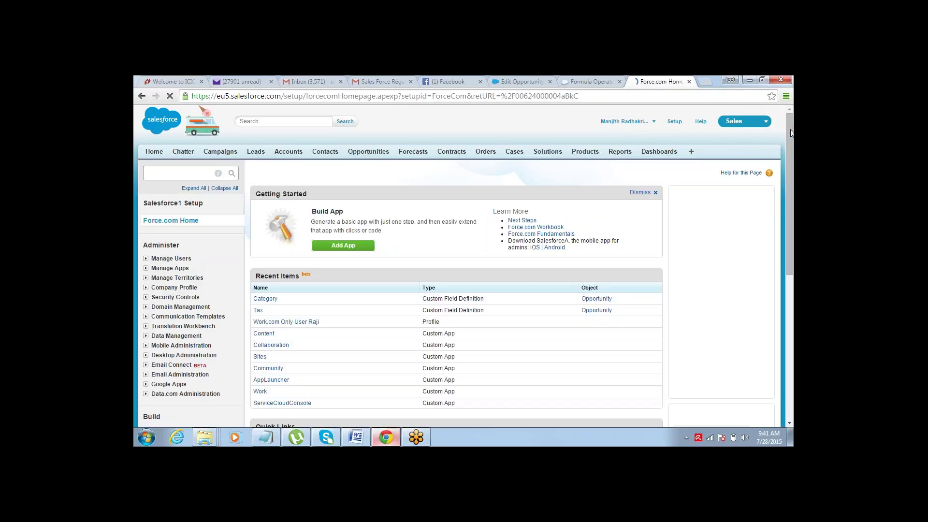
# Go through Customize > Opportunities to the empty Opportunity Validation Rules list.
pyautogui.hotkey('ctrl', 'a')
pyautogui.click(686, 175)
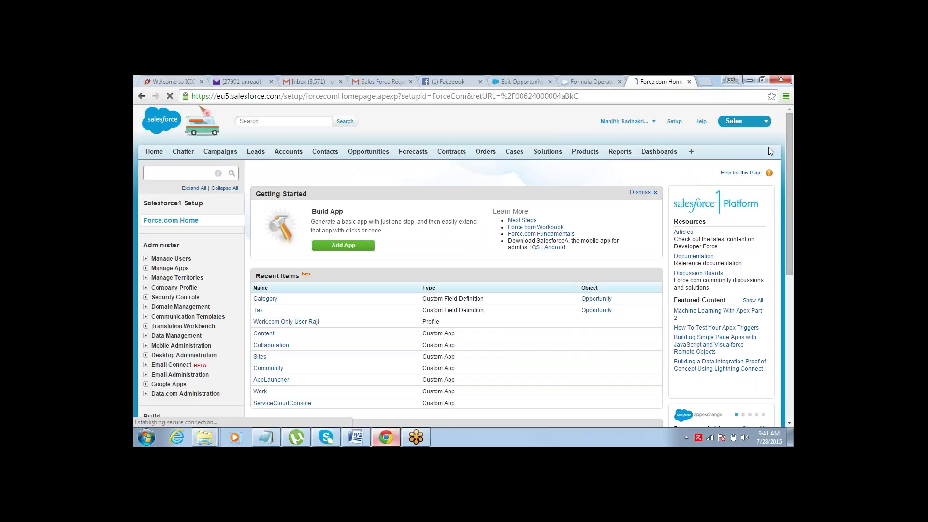
pyautogui.moveTo(792, 149); pyautogui.dragTo(758, 247)
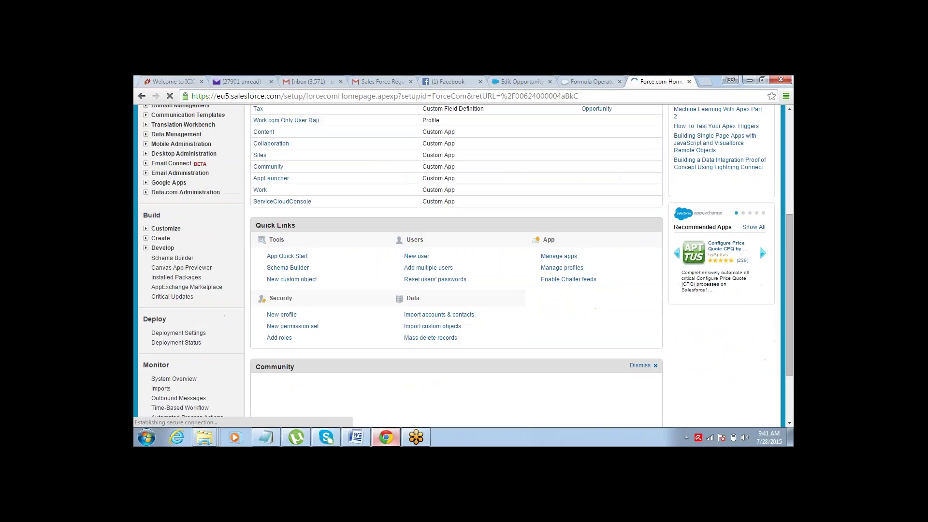
pyautogui.click(146, 228)
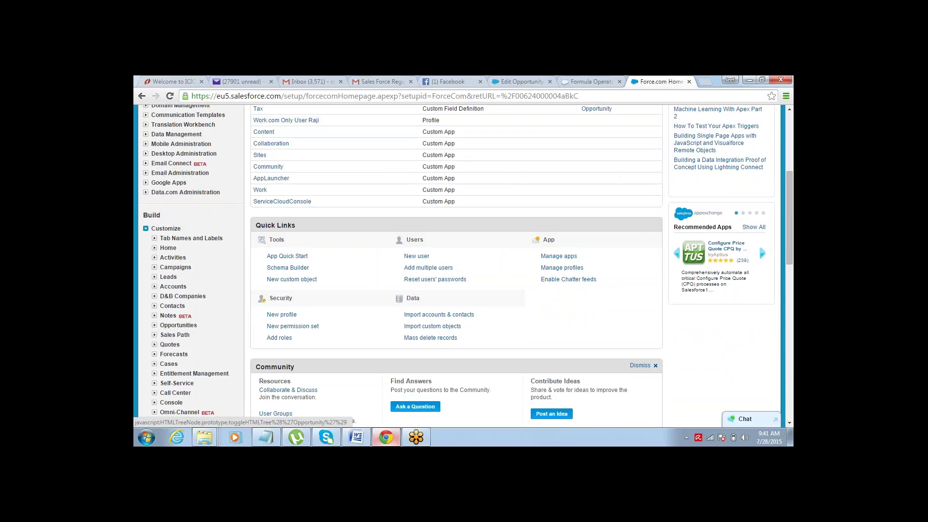
pyautogui.click(155, 325)
pyautogui.click(190, 355)
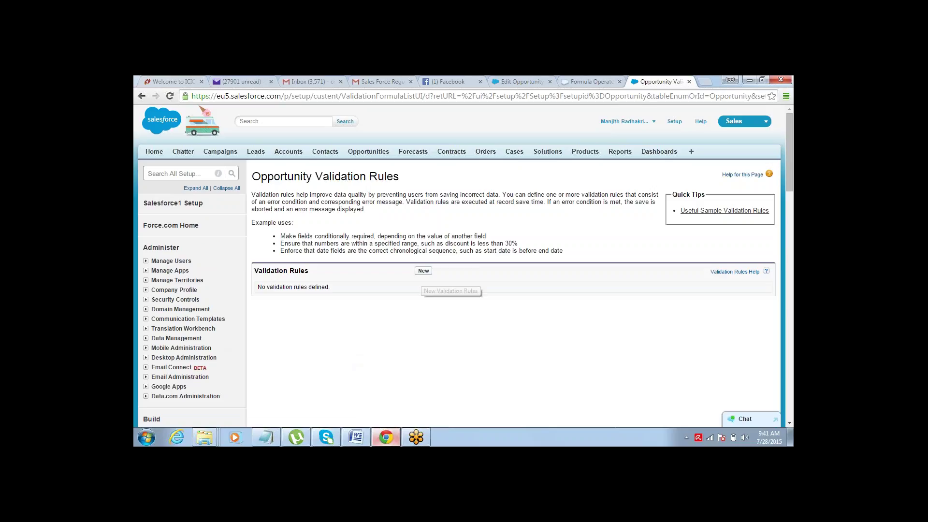
pyautogui.doubleClick(254, 194)
pyautogui.click(252, 194)
pyautogui.moveTo(498, 195); pyautogui.dragTo(444, 194)
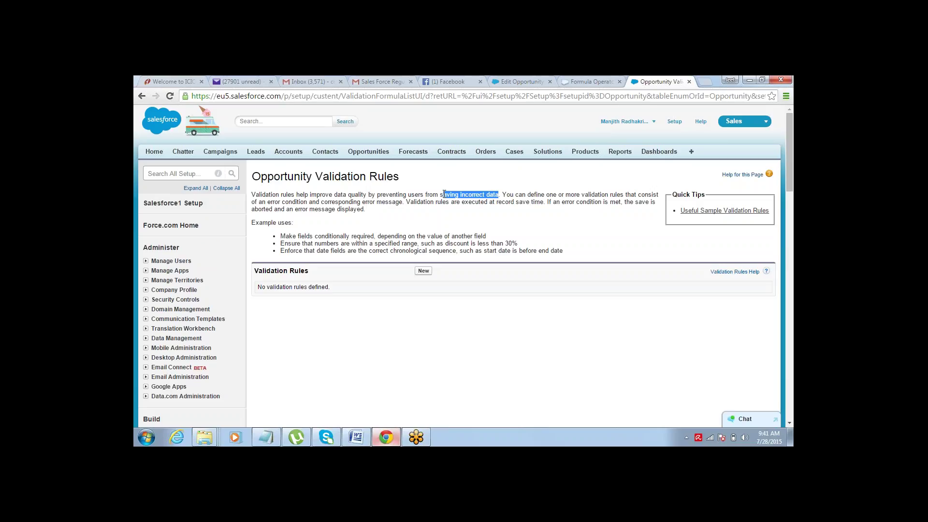
pyautogui.click(504, 194)
pyautogui.moveTo(504, 194); pyautogui.dragTo(628, 196)
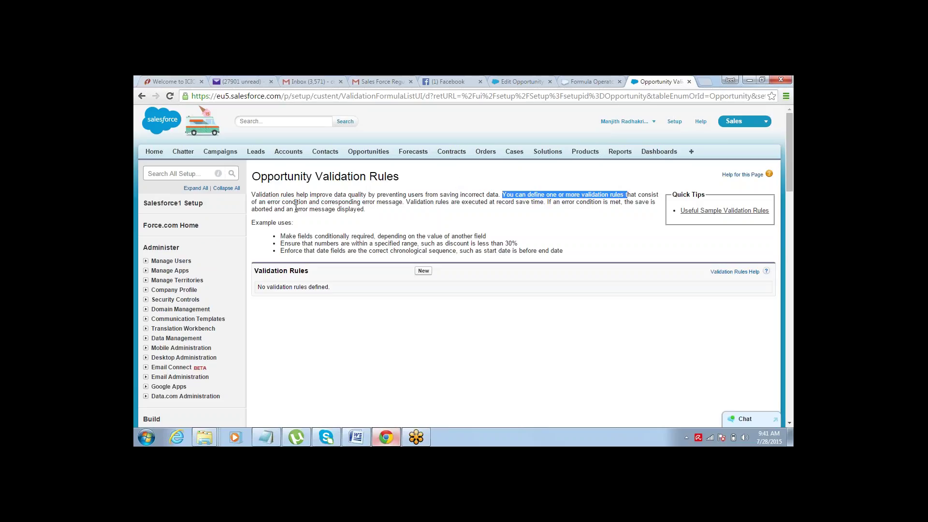
pyautogui.moveTo(269, 203); pyautogui.dragTo(314, 195)
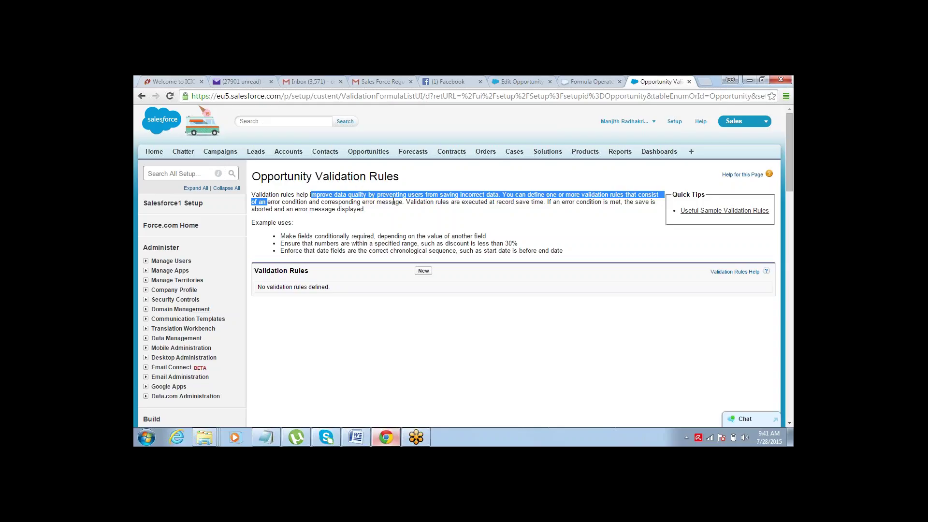
pyautogui.moveTo(406, 202); pyautogui.dragTo(547, 203)
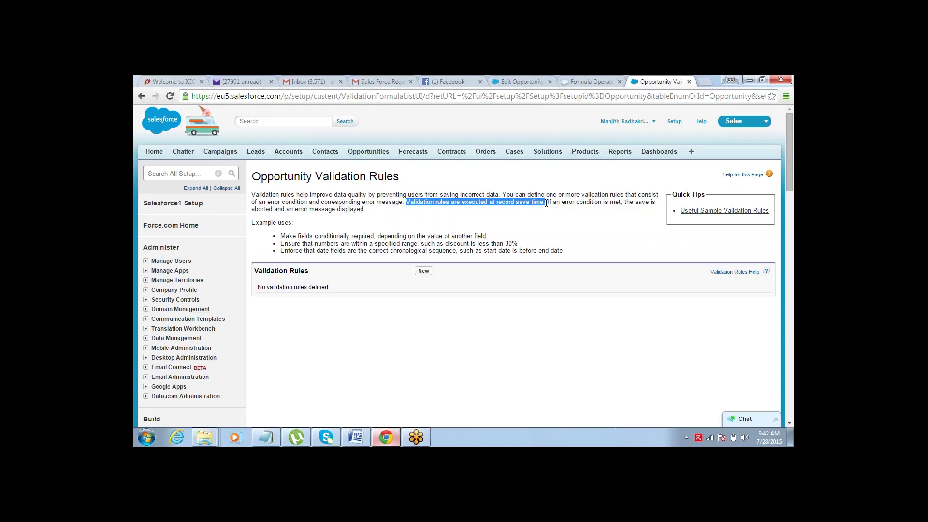
pyautogui.click(547, 203)
pyautogui.moveTo(546, 202)
pyautogui.mouseDown()
pyautogui.moveTo(622, 203)
pyautogui.moveTo(531, 203)
pyautogui.mouseUp()
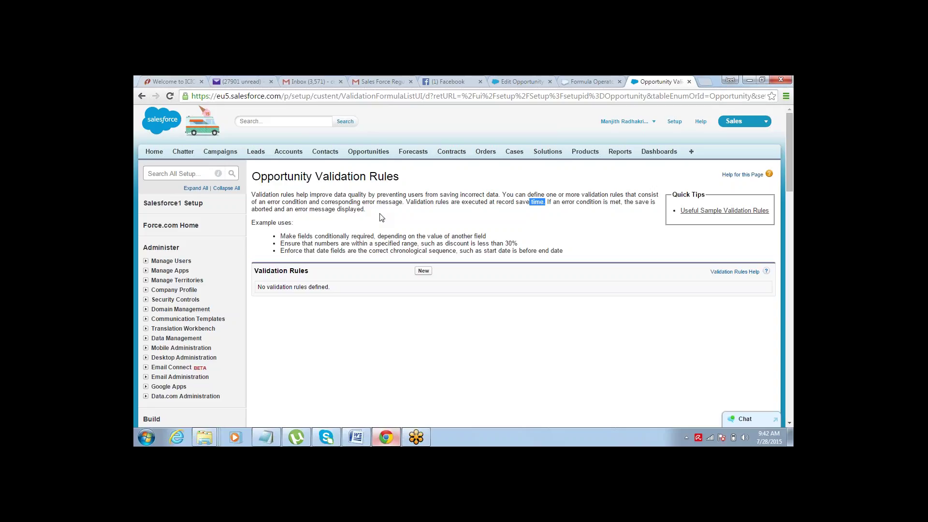
# Create a new validation rule named V_Rule1, marked Active, with the cursor in the empty error formula.
pyautogui.click(423, 273)
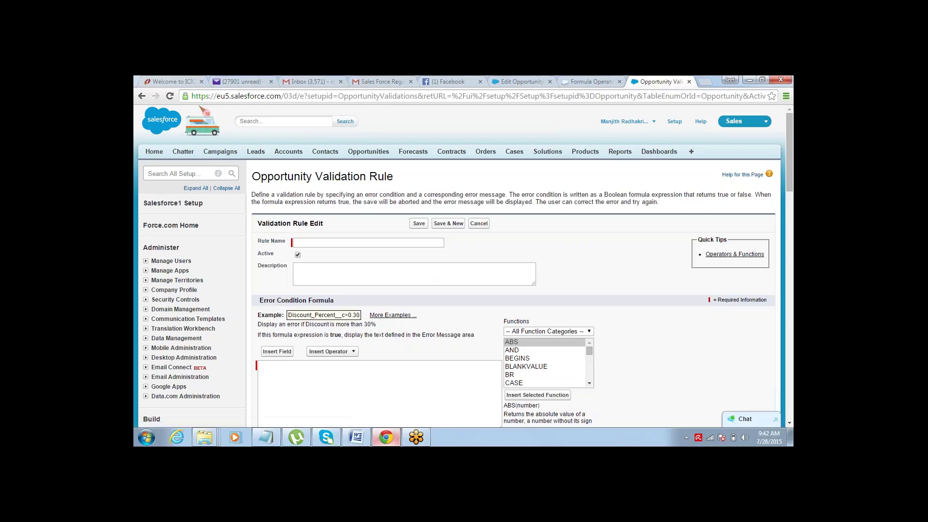
pyautogui.write('R')
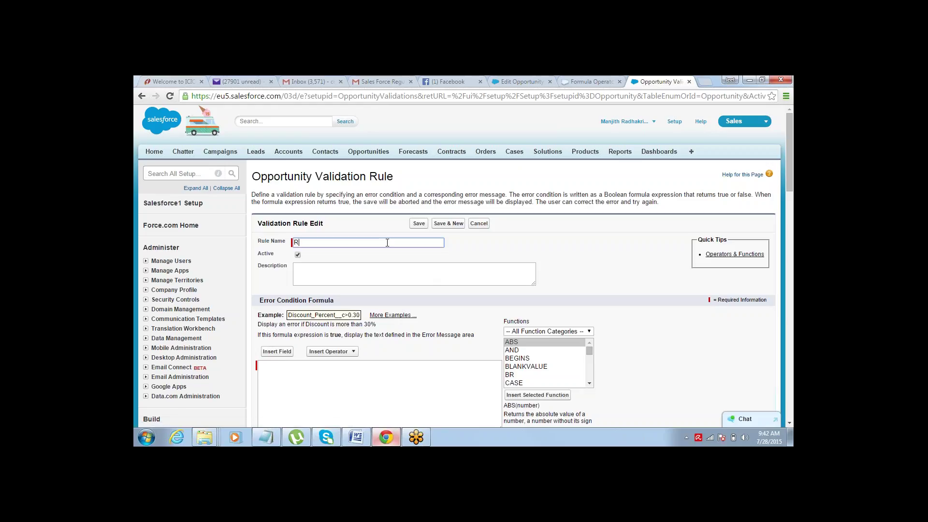
pyautogui.write('ule1')
pyautogui.write('V')
pyautogui.write('_')
pyautogui.moveTo(274, 176); pyautogui.dragTo(390, 186)
pyautogui.click(391, 186)
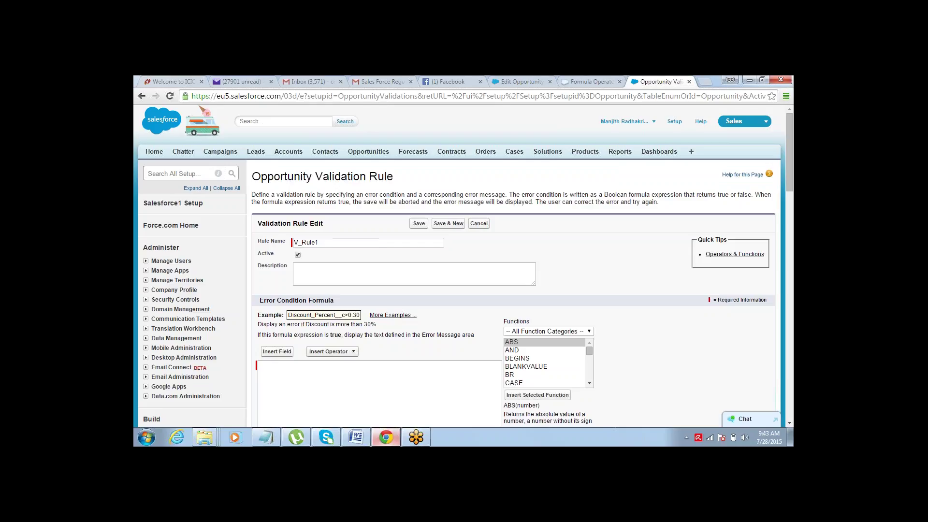
pyautogui.scroll(-3, 783, 172)
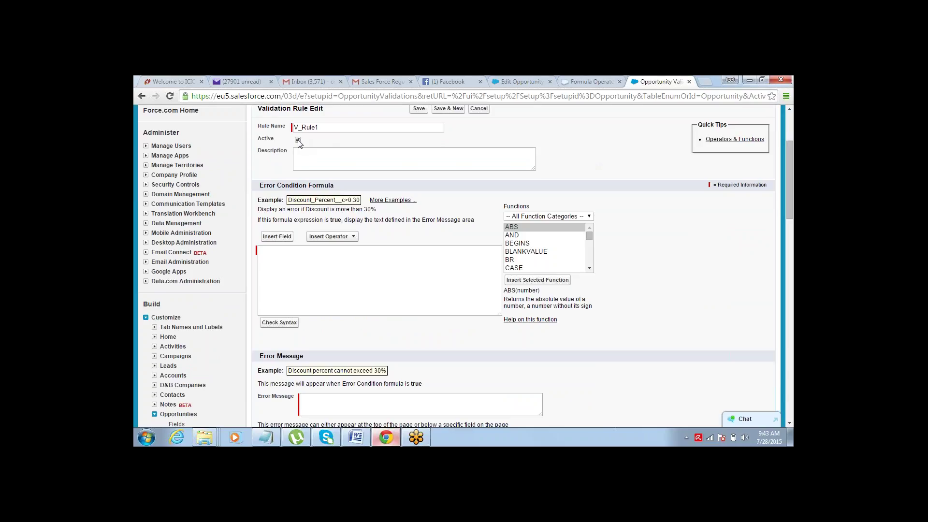
pyautogui.click(260, 250)
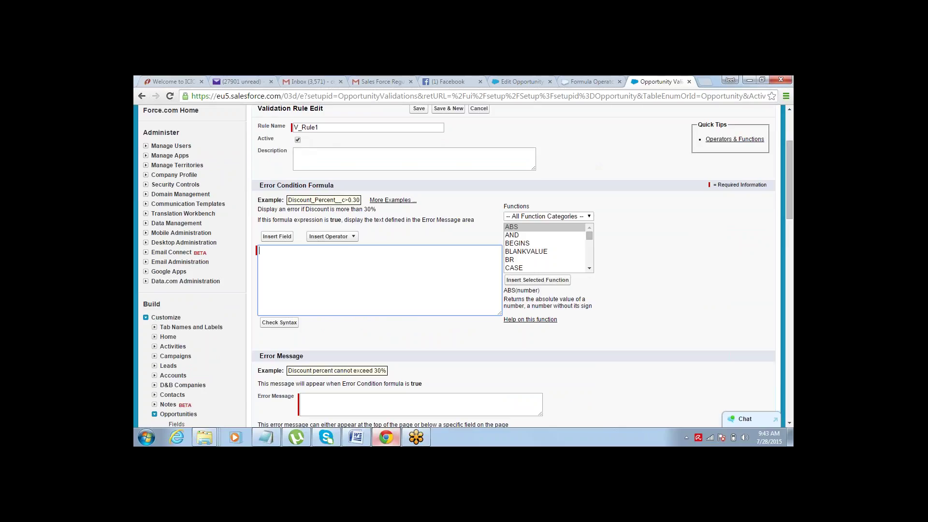
# Try the Insert Field picker, then close it without inserting and return the caret to the formula.
pyautogui.click(283, 237)
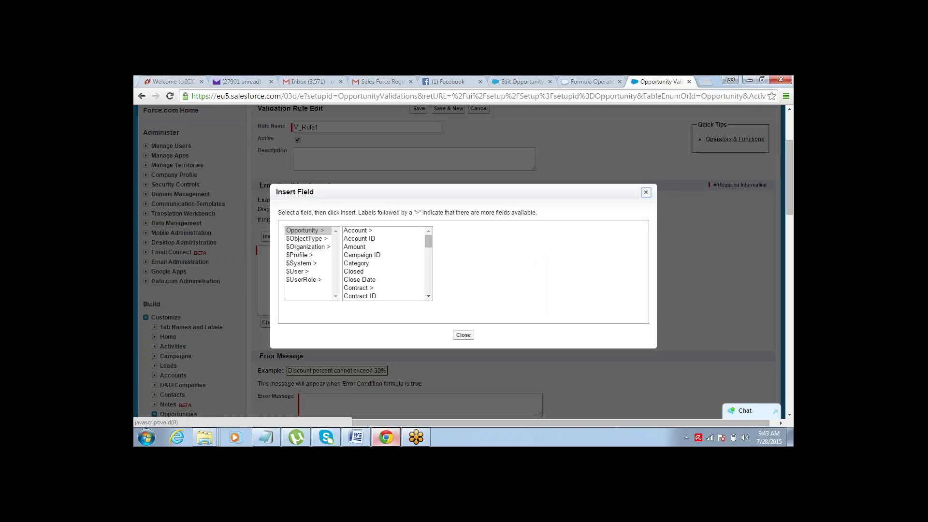
pyautogui.moveTo(428, 245)
pyautogui.mouseDown()
pyautogui.moveTo(427, 283)
pyautogui.moveTo(427, 240)
pyautogui.mouseUp()
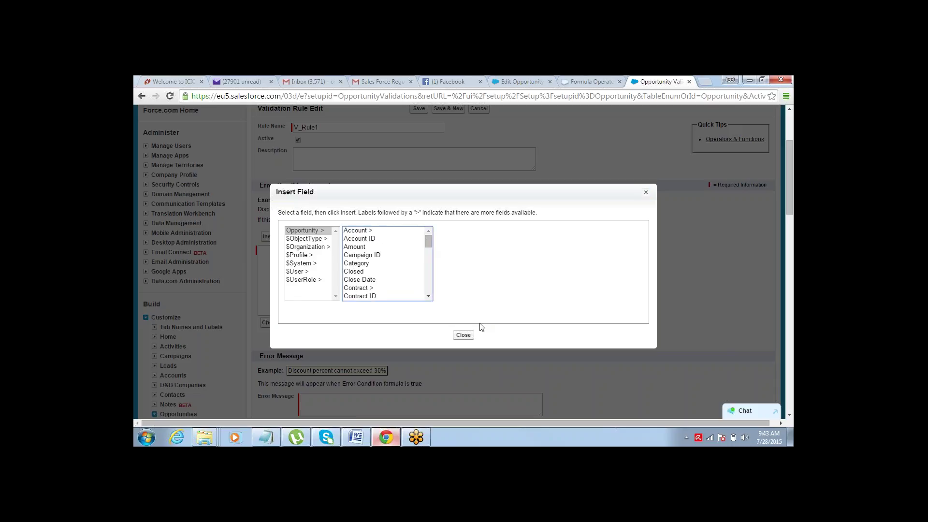
pyautogui.click(646, 192)
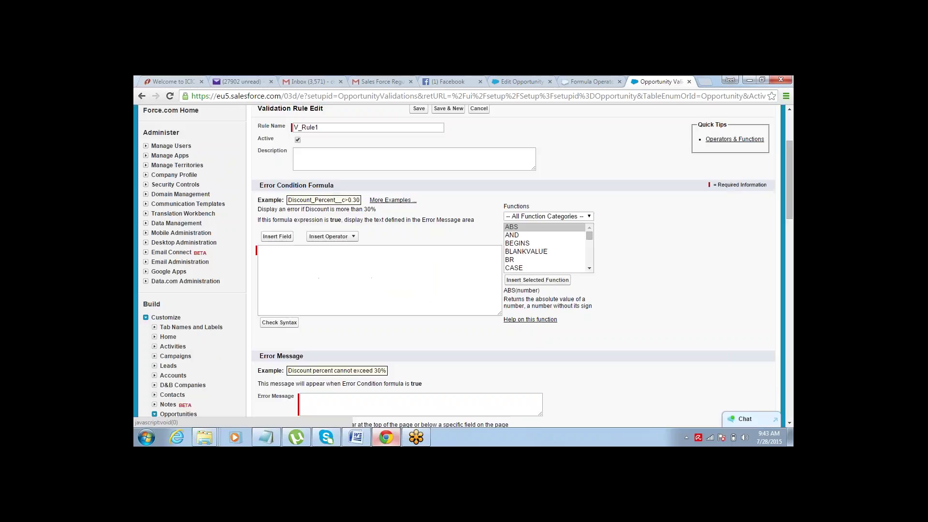
pyautogui.click(319, 250)
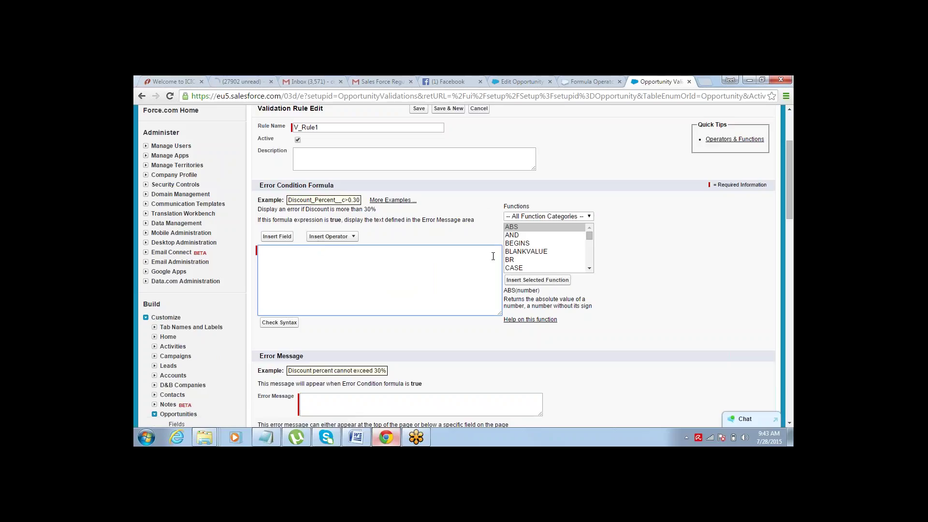
pyautogui.moveTo(788, 172)
pyautogui.mouseDown()
pyautogui.moveTo(787, 135)
pyautogui.moveTo(778, 173)
pyautogui.mouseUp()
pyautogui.scroll(-2, 779, 173)
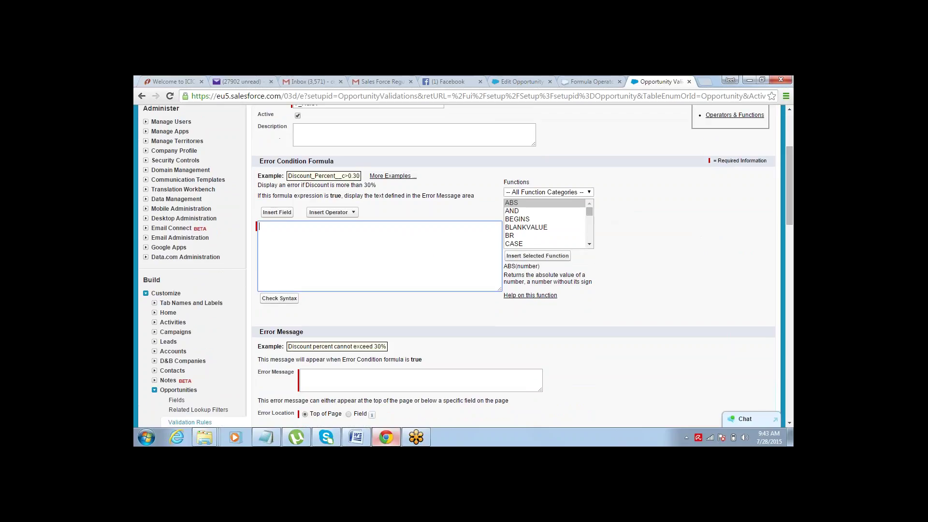
# Insert the Opportunity Amount field into the error condition formula.
pyautogui.click(277, 212)
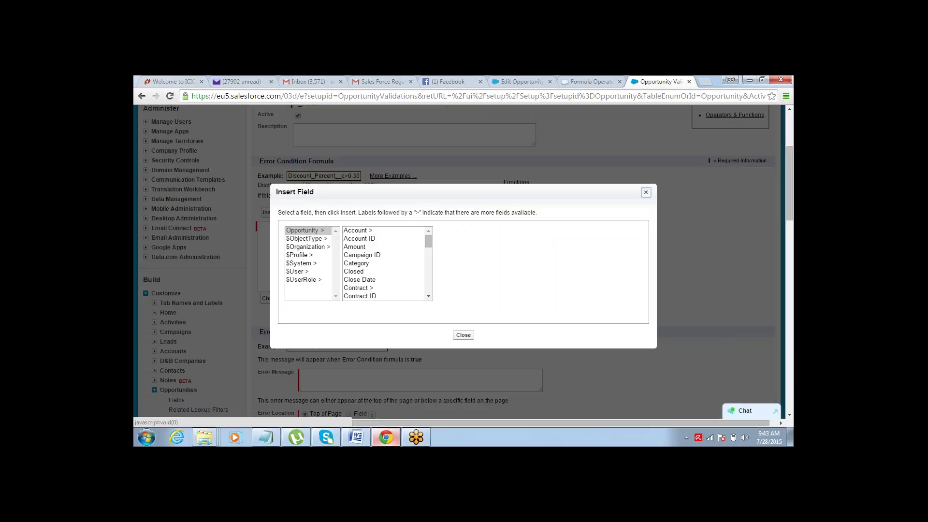
pyautogui.moveTo(429, 239); pyautogui.dragTo(429, 233)
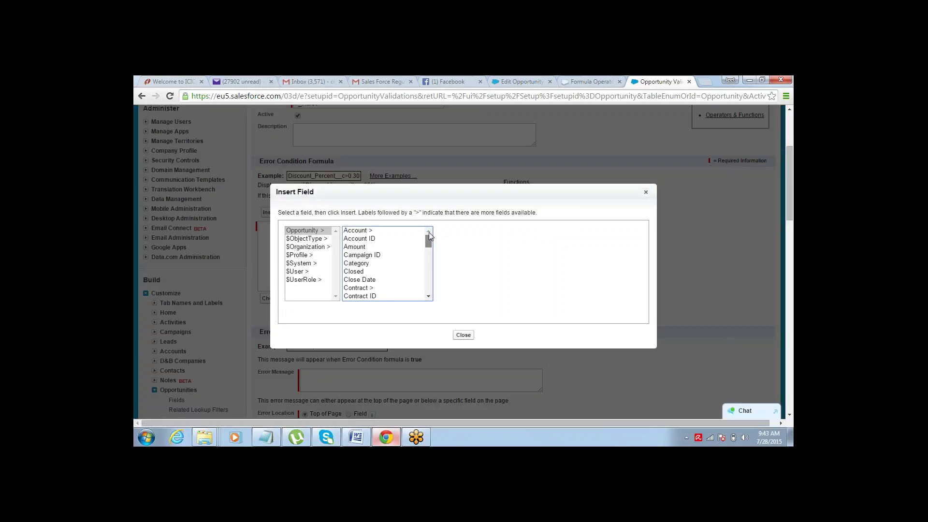
pyautogui.click(646, 193)
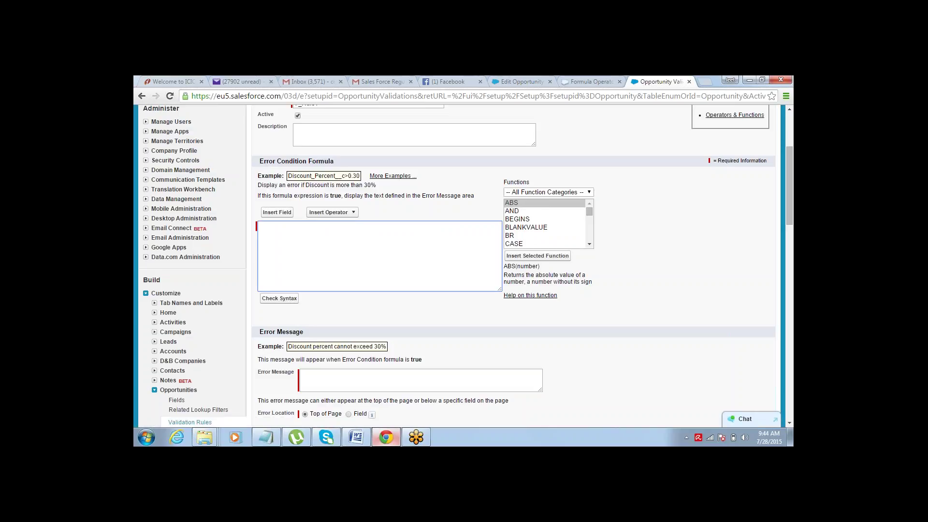
pyautogui.click(277, 213)
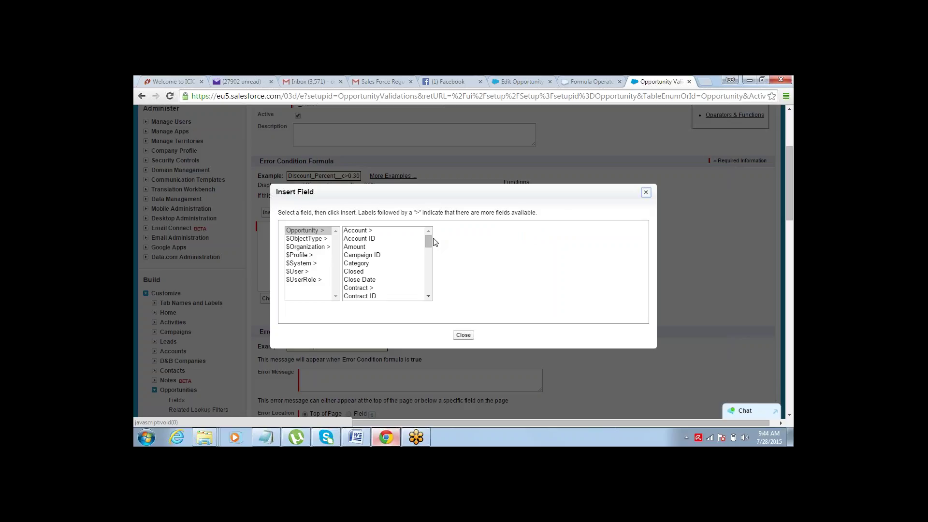
pyautogui.moveTo(428, 239); pyautogui.dragTo(428, 236)
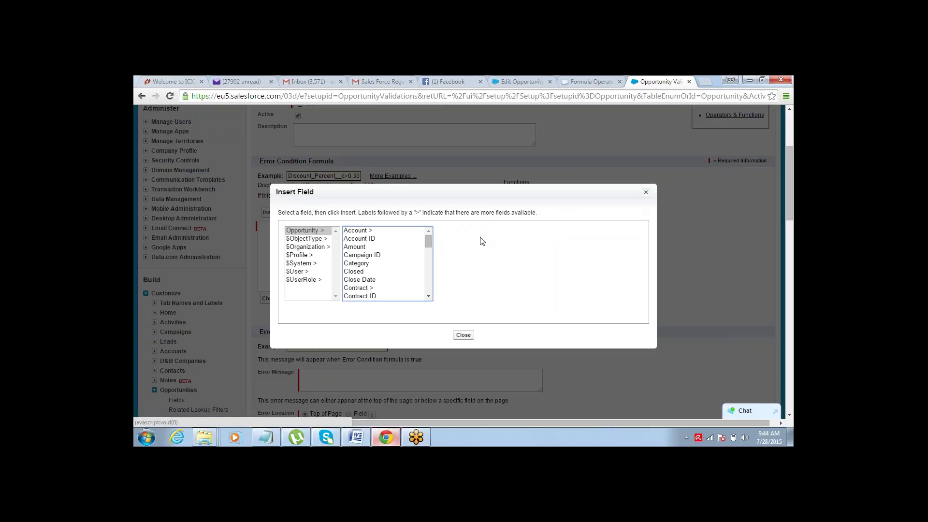
pyautogui.click(372, 247)
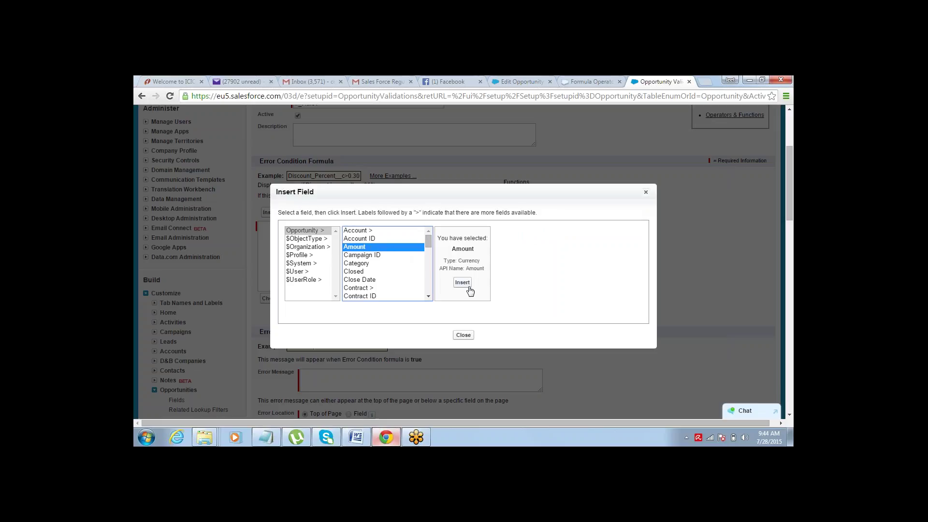
pyautogui.click(468, 287)
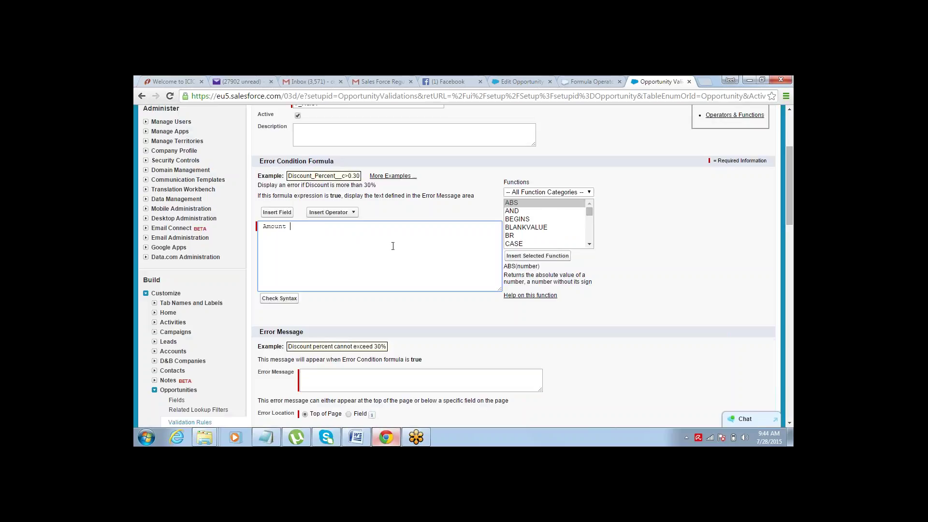
# Complete the error condition formula as Amount < 20000.
pyautogui.press('Home')
pyautogui.press('Delete')
pyautogui.moveTo(259, 161); pyautogui.dragTo(338, 163)
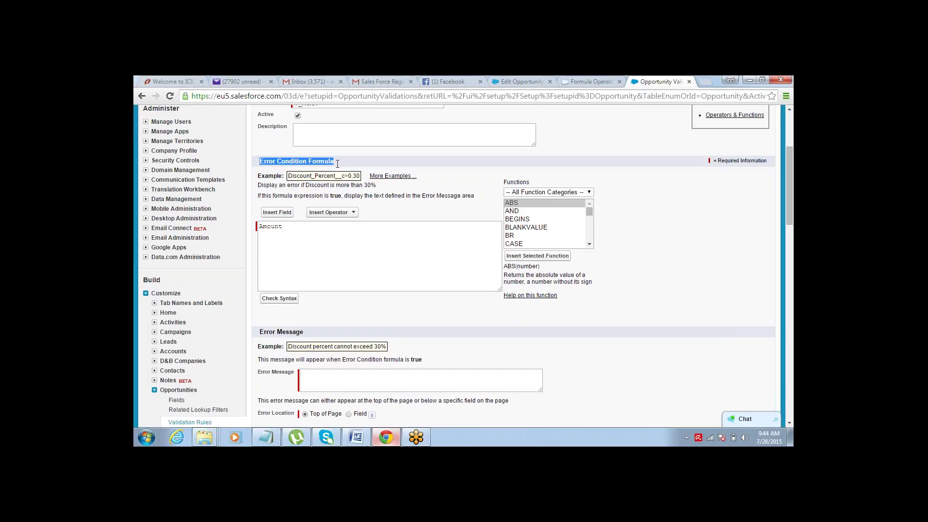
pyautogui.moveTo(259, 334); pyautogui.dragTo(305, 333)
pyautogui.click(302, 229)
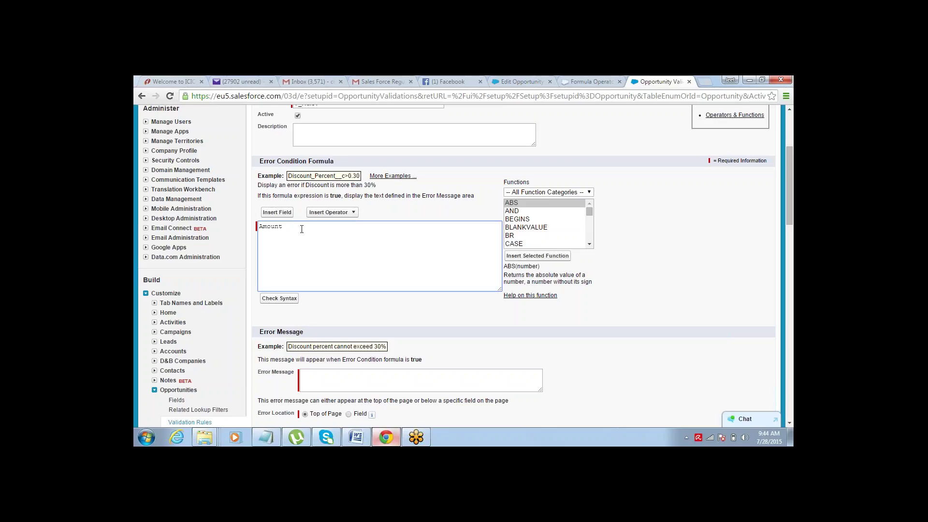
pyautogui.write('< 20000')
pyautogui.hotkey('ctrl', 'a')
pyautogui.press('End')
pyautogui.hotkey('ctrl', 'a')
# Enter the error message 'Too Small Opportunity. We will not accept it.'.
pyautogui.click(325, 378)
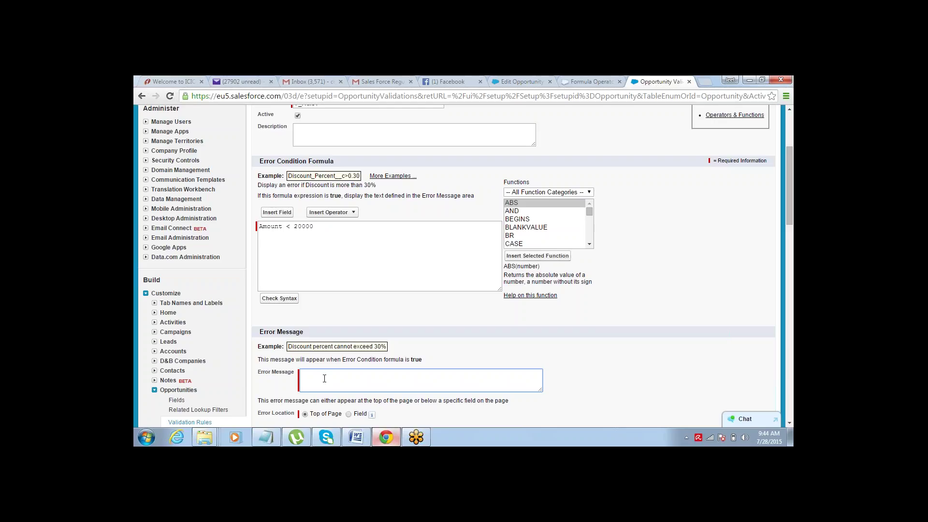
pyautogui.write('Too Small Opportunity.  We will not')
pyautogui.write('accept it.')
pyautogui.click(316, 228)
pyautogui.moveTo(316, 227); pyautogui.dragTo(259, 229)
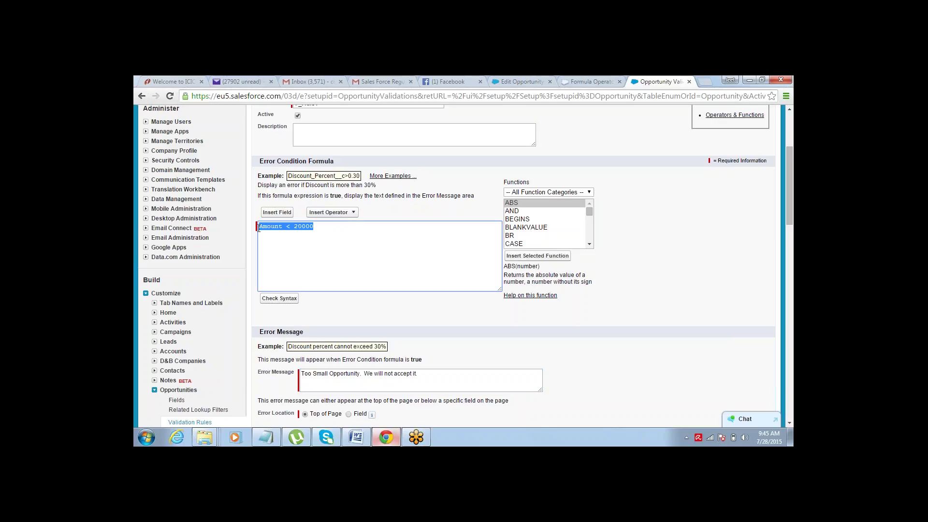
pyautogui.click(433, 379)
pyautogui.moveTo(432, 379); pyautogui.dragTo(289, 362)
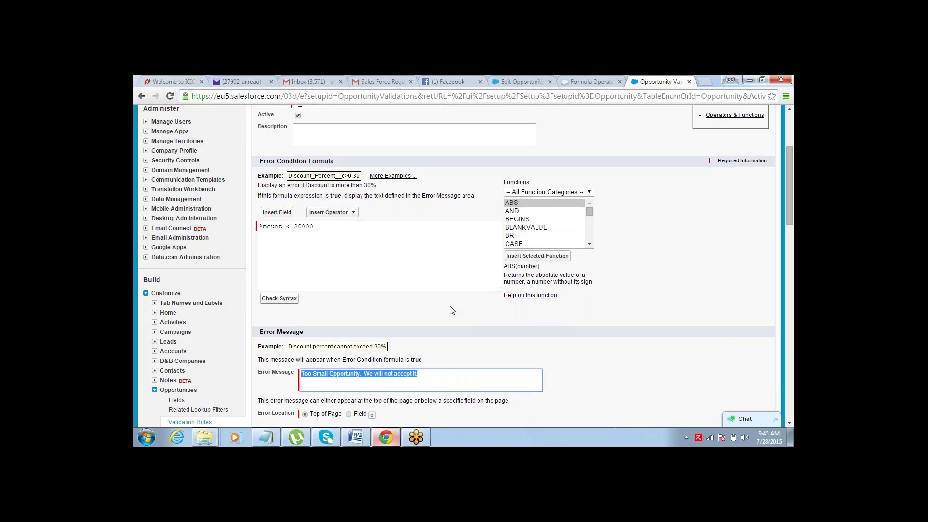
# Keep the error location at Top of Page, save V_Rule1, and go to Opportunities Home.
pyautogui.scroll(-2, 787, 158)
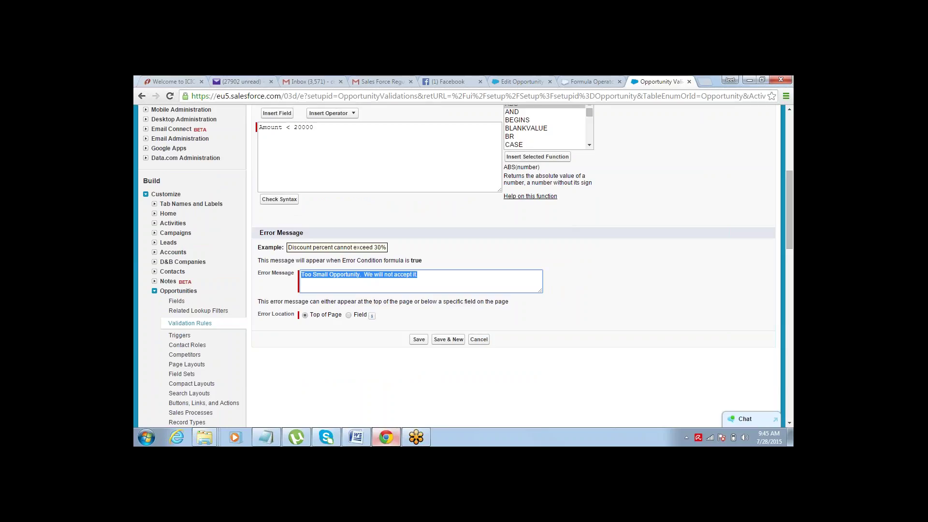
pyautogui.click(349, 316)
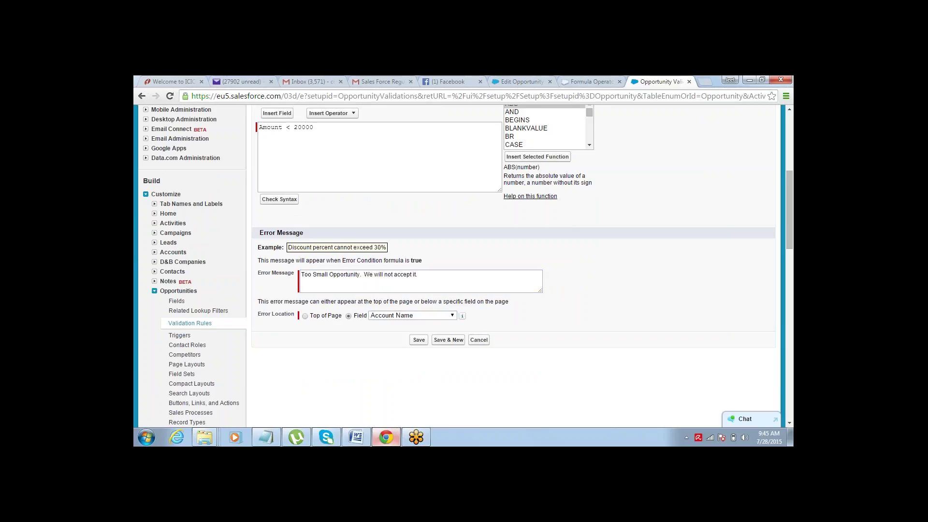
pyautogui.click(390, 317)
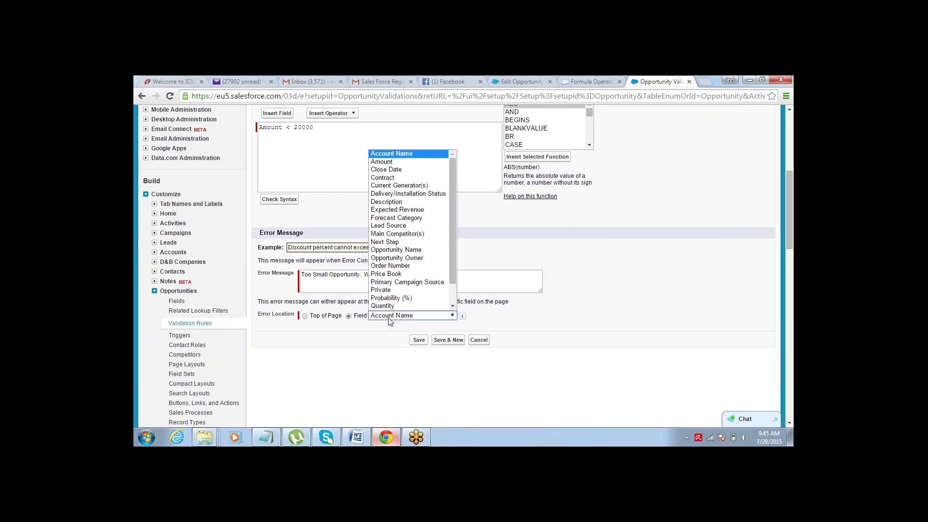
pyautogui.click(305, 317)
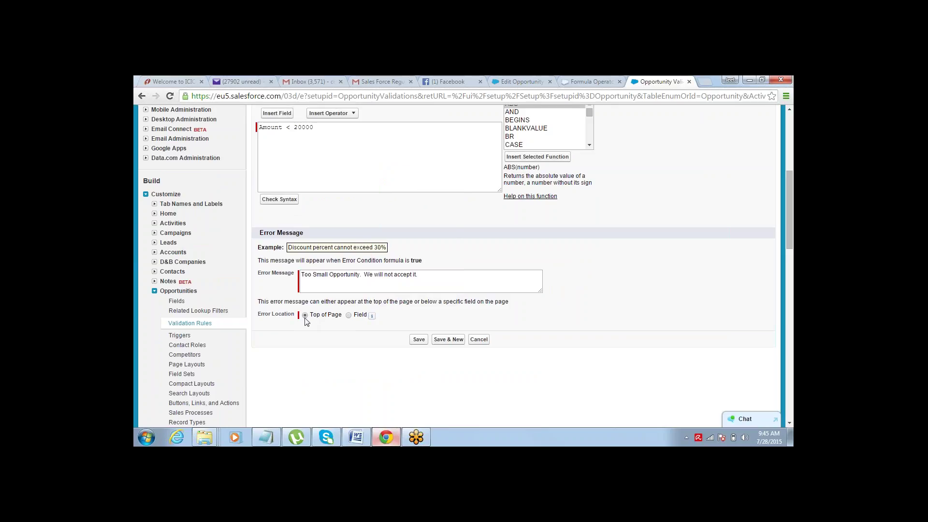
pyautogui.click(419, 339)
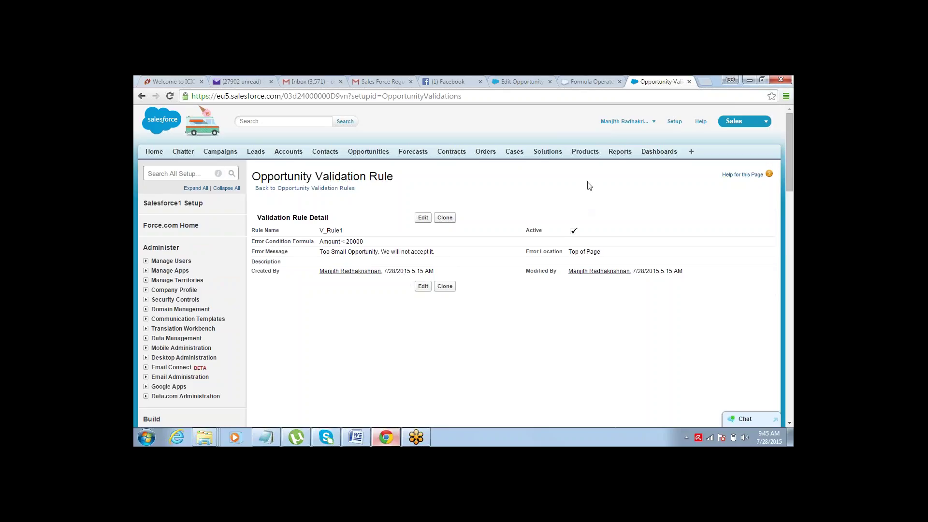
pyautogui.click(369, 151)
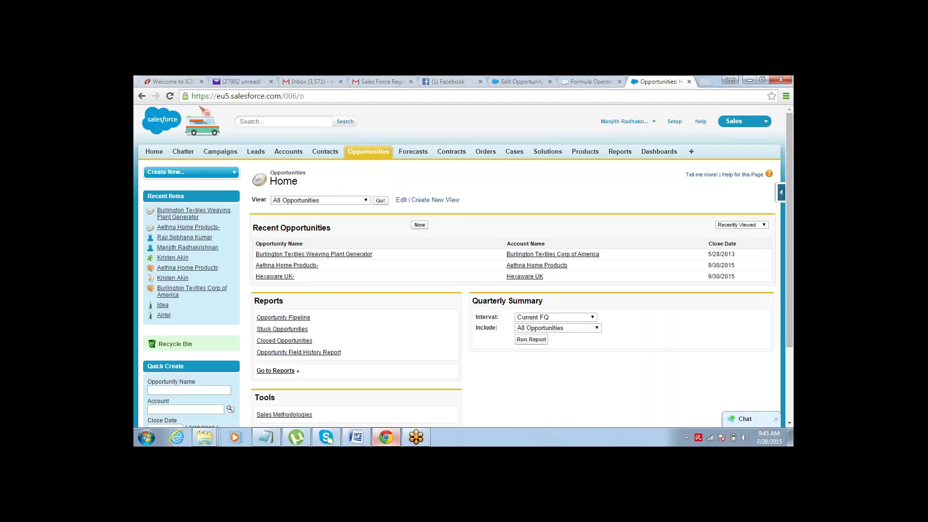
# Start a new opportunity named OP 234 with Amount 10000.
pyautogui.click(419, 225)
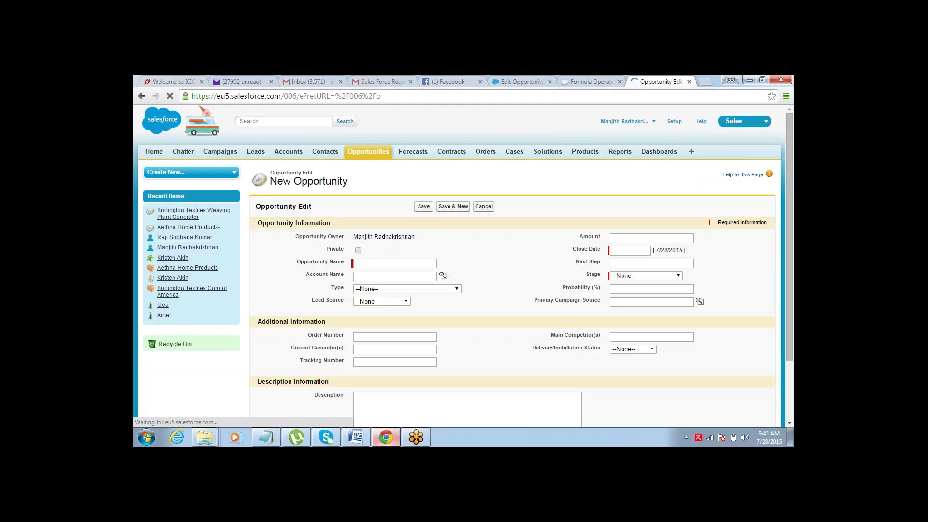
pyautogui.write('OP 234')
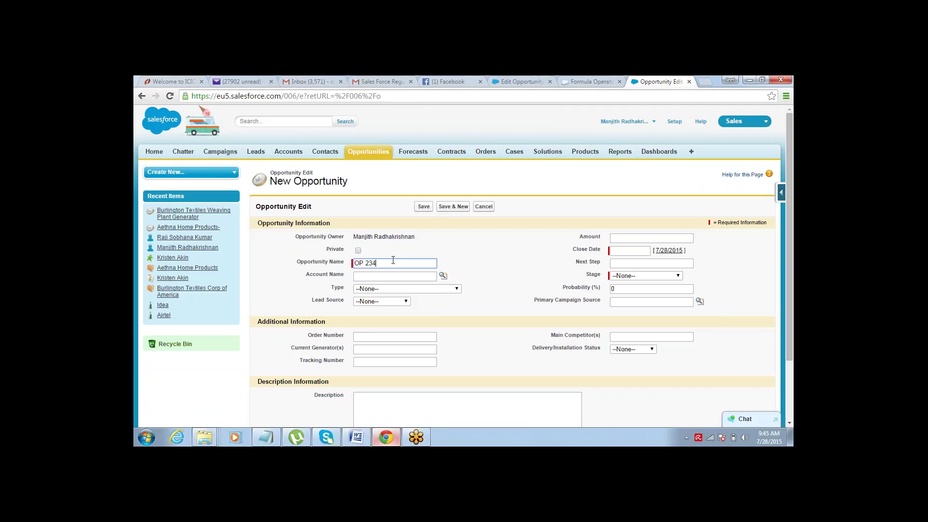
pyautogui.press('Tab')
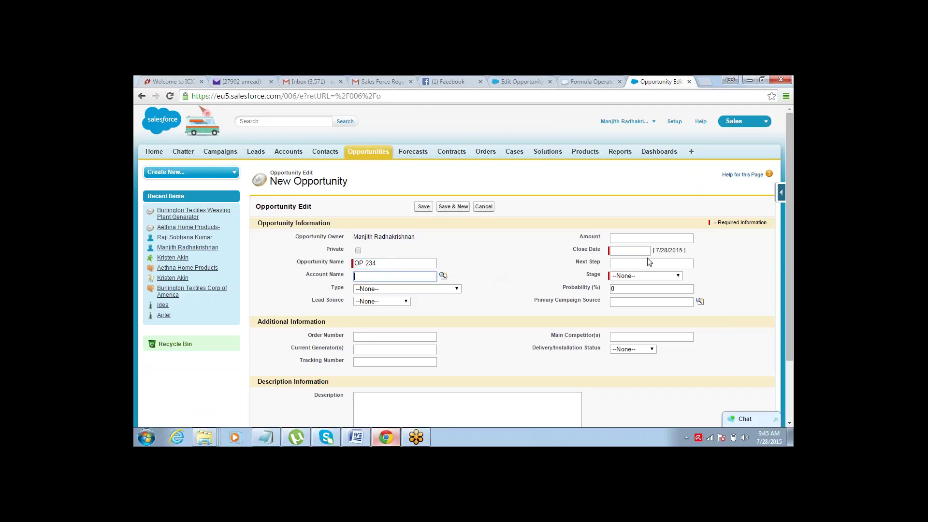
pyautogui.click(637, 240)
pyautogui.write('10000')
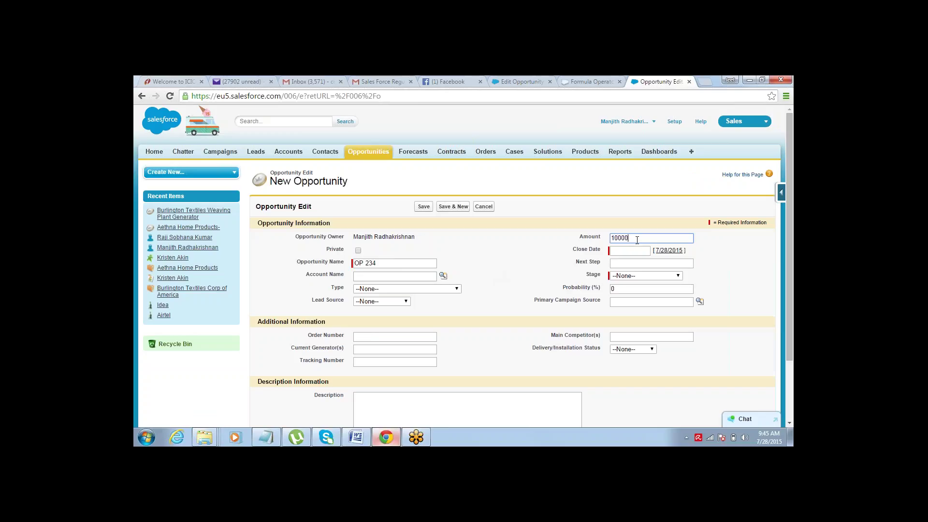
pyautogui.press('Tab')
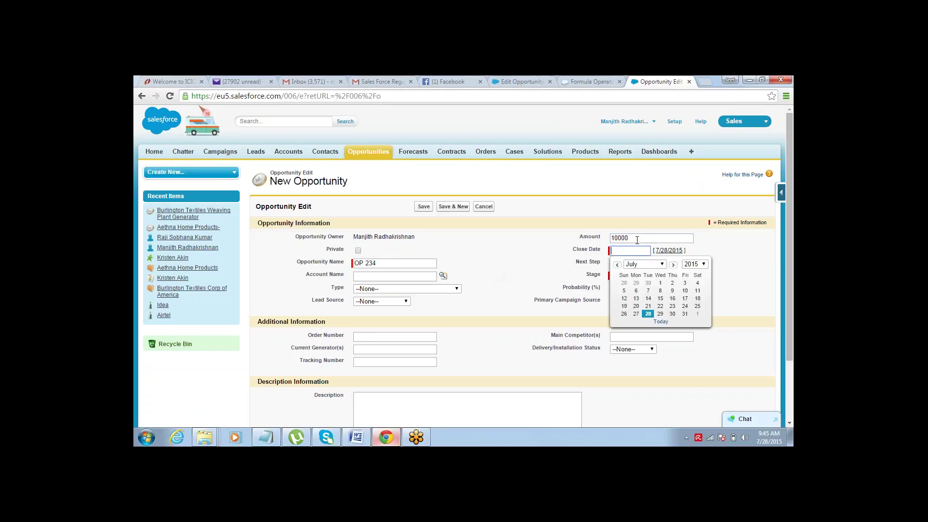
# Set close date 7/30/2015 and stage Qualification, then attempt to save the opportunity.
pyautogui.click(672, 314)
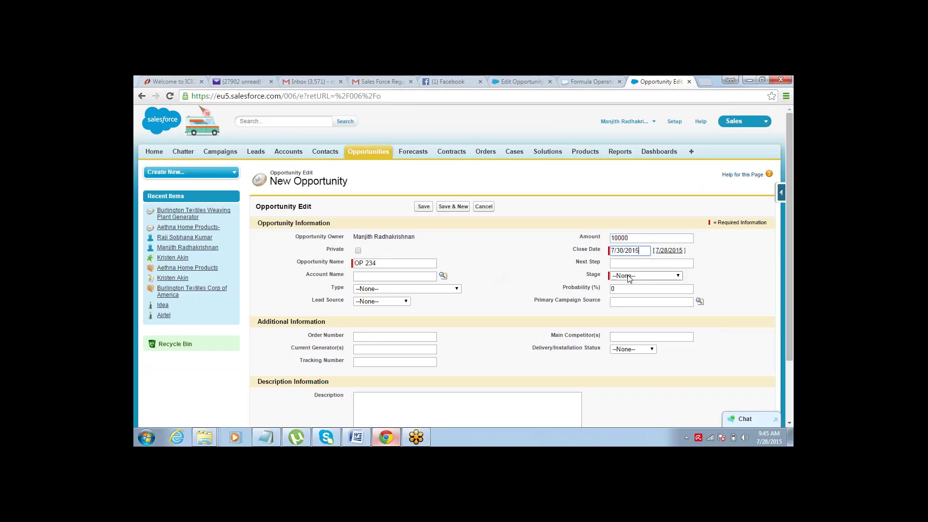
pyautogui.click(628, 276)
pyautogui.click(622, 301)
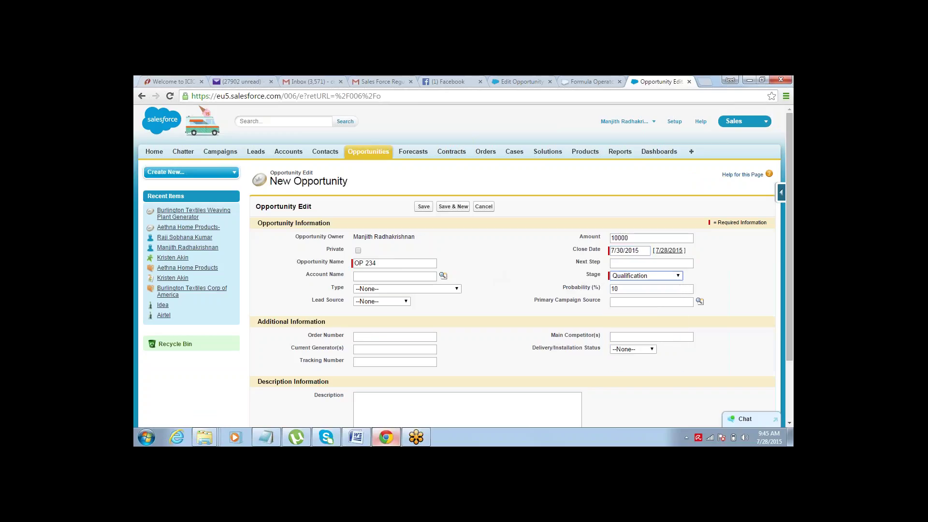
pyautogui.click(424, 207)
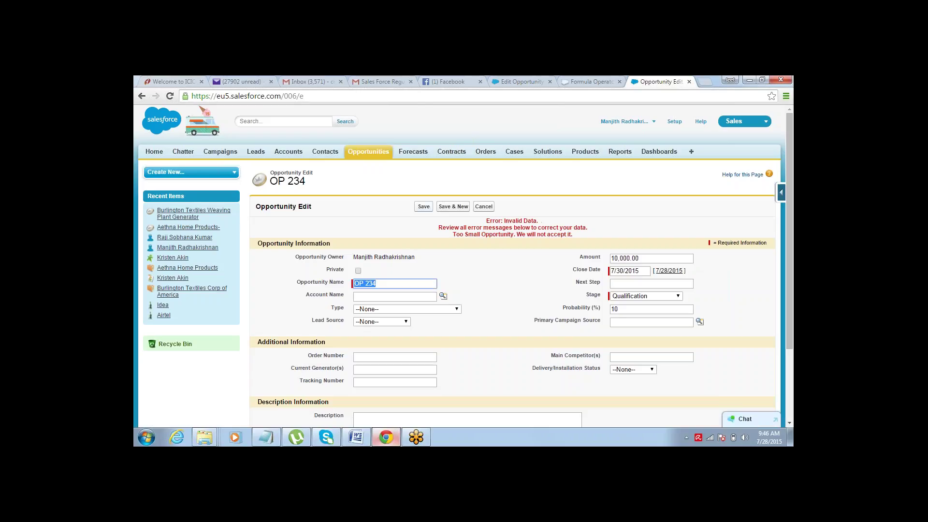
# Highlight the rejected 10,000.00 amount and the Too Small Opportunity error, then return to the Notepad notes.
pyautogui.click(663, 258)
pyautogui.moveTo(663, 257); pyautogui.dragTo(611, 259)
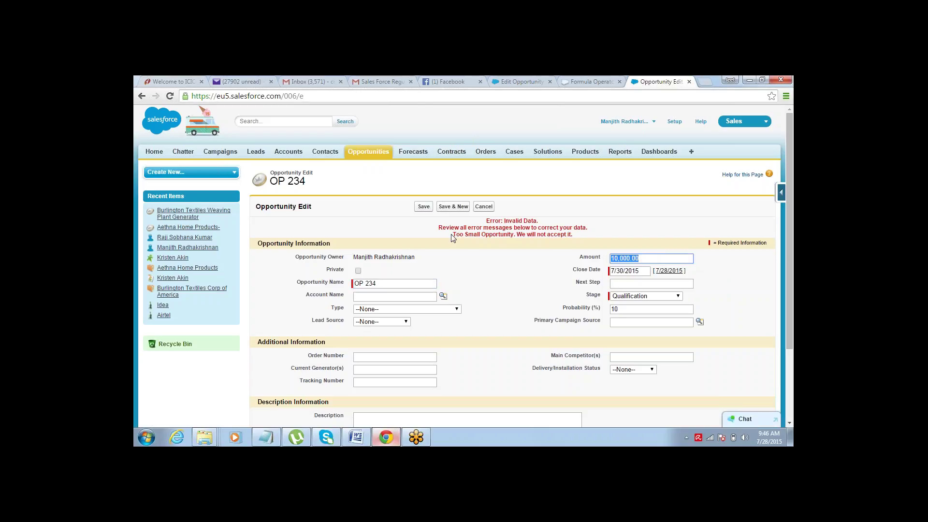
pyautogui.moveTo(453, 236); pyautogui.dragTo(586, 233)
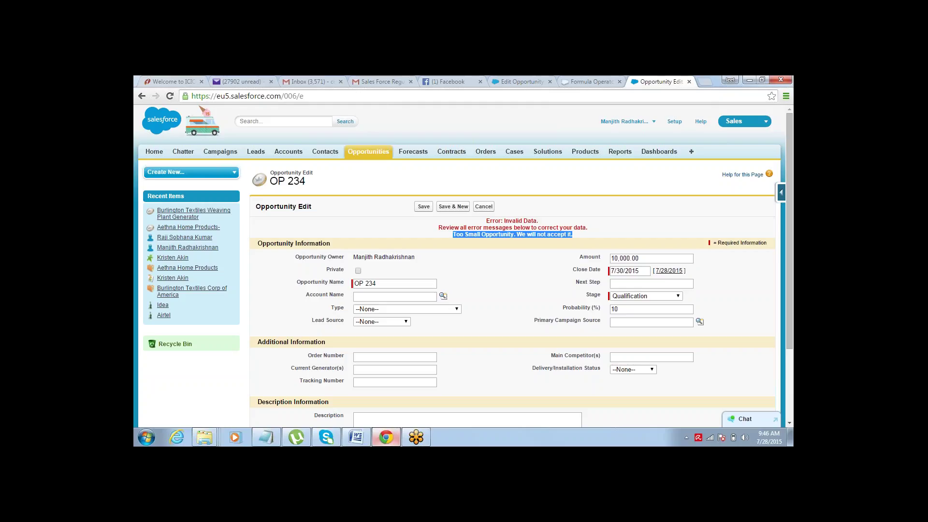
pyautogui.hotkey('alt', 'Tab')
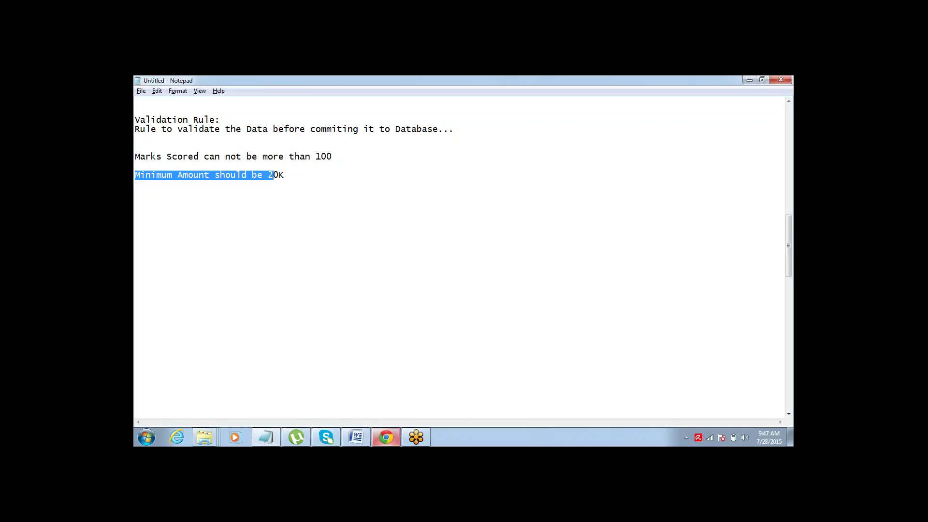
# Add the line 'Error Condition: Formula Expression' below the 20K minimum amount note.
pyautogui.click(285, 175)
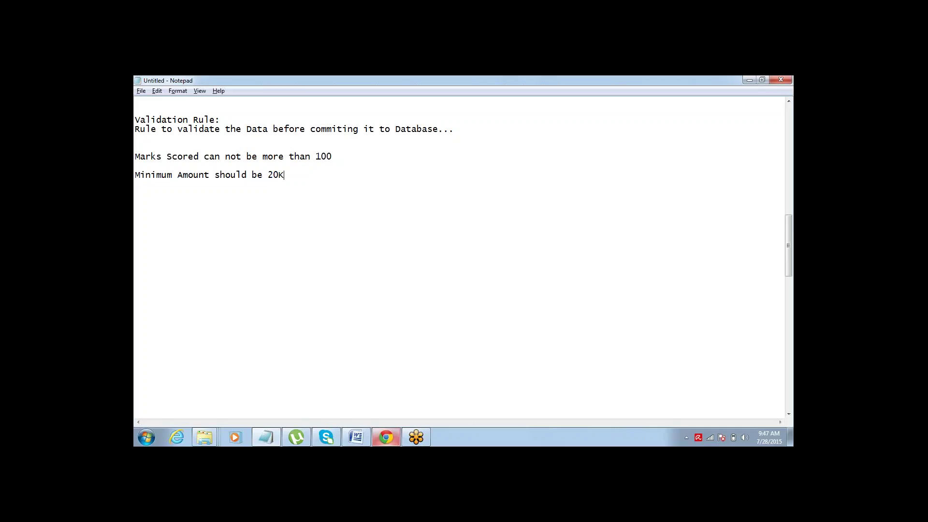
pyautogui.press('Return')
pyautogui.press('Return')
pyautogui.press('Return')
pyautogui.write('Error Condition:')
pyautogui.hotkey('alt', 'Tab')
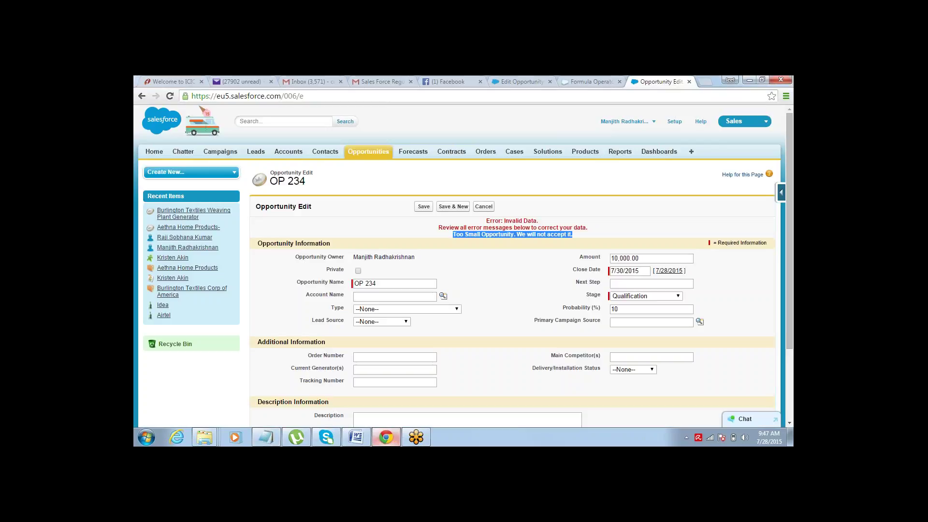
pyautogui.hotkey('alt', 'Tab')
pyautogui.write('Fo')
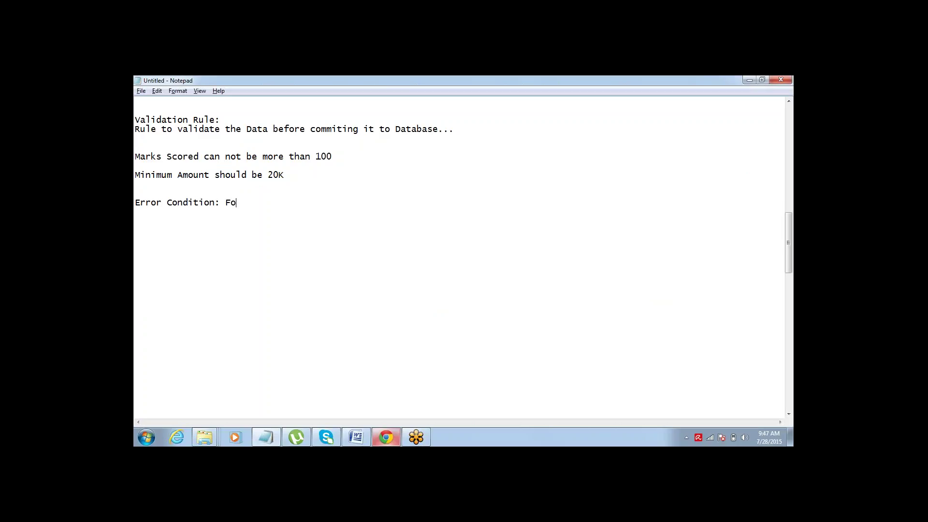
pyautogui.write('rmula Expression')
# Compare the notes against the Salesforce error page and start a new line below.
pyautogui.hotkey('alt', 'Tab')
pyautogui.hotkey('alt', 'Tab')
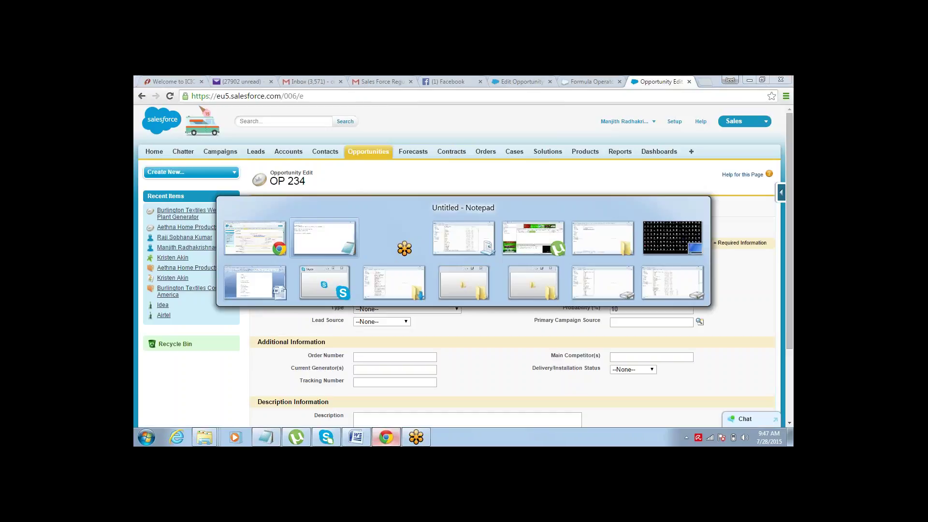
pyautogui.hotkey('alt', 'Tab')
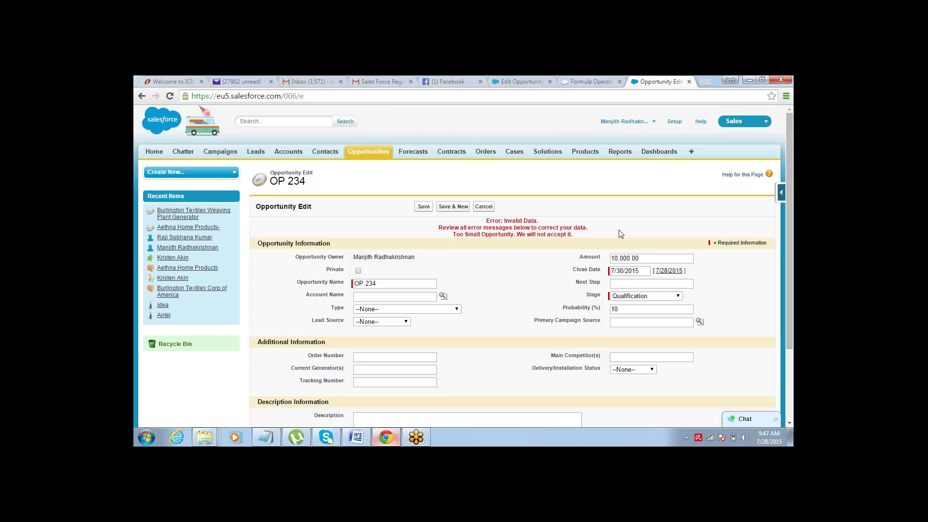
pyautogui.hotkey('alt', 'Tab')
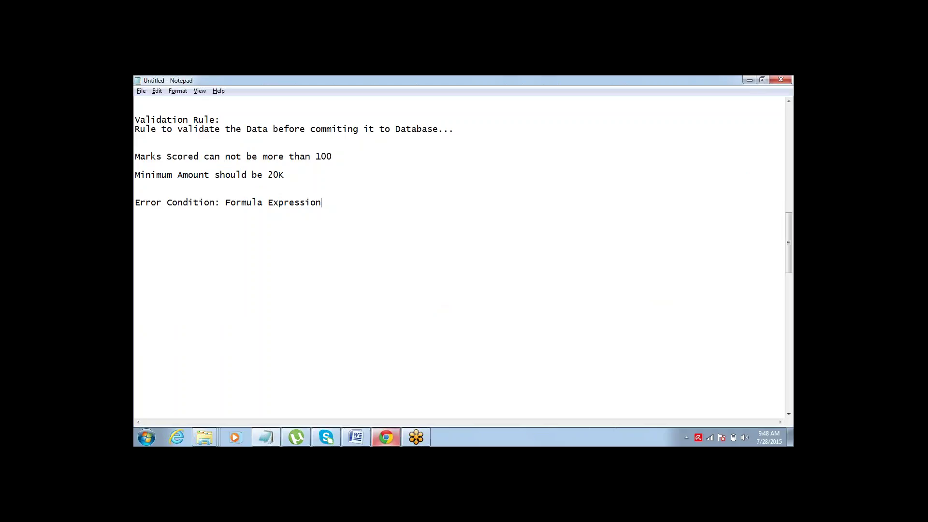
pyautogui.hotkey('alt', 'Tab')
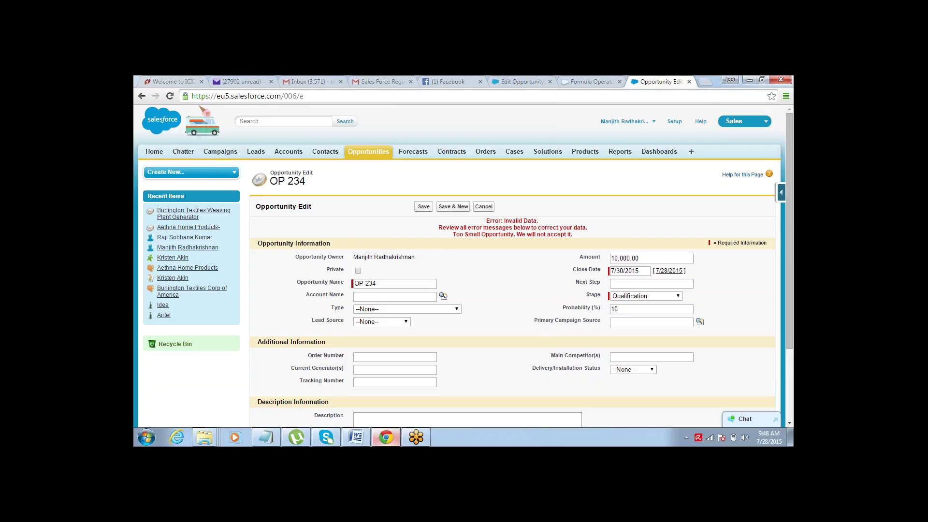
pyautogui.hotkey('alt', 'Tab')
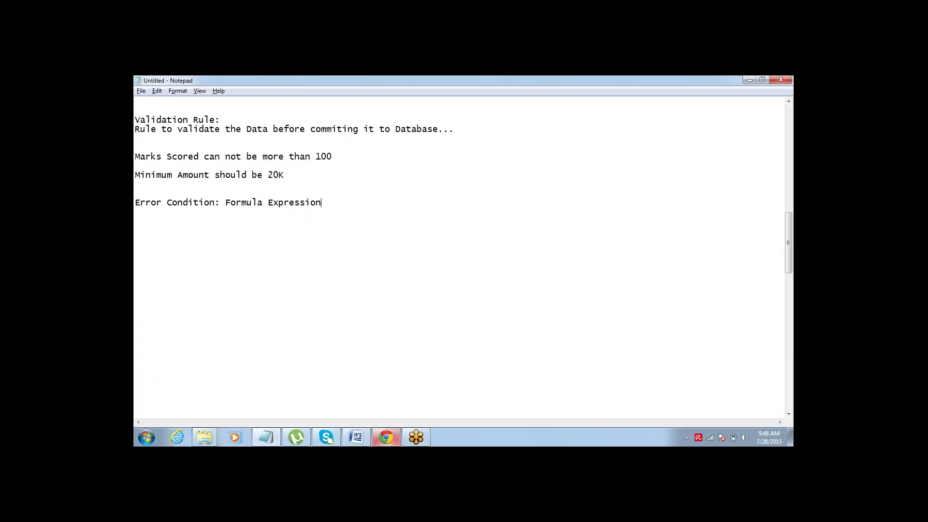
pyautogui.hotkey('alt', 'Tab')
pyautogui.hotkey('alt', 'Tab')
pyautogui.press('Return')
pyautogui.press('Return')
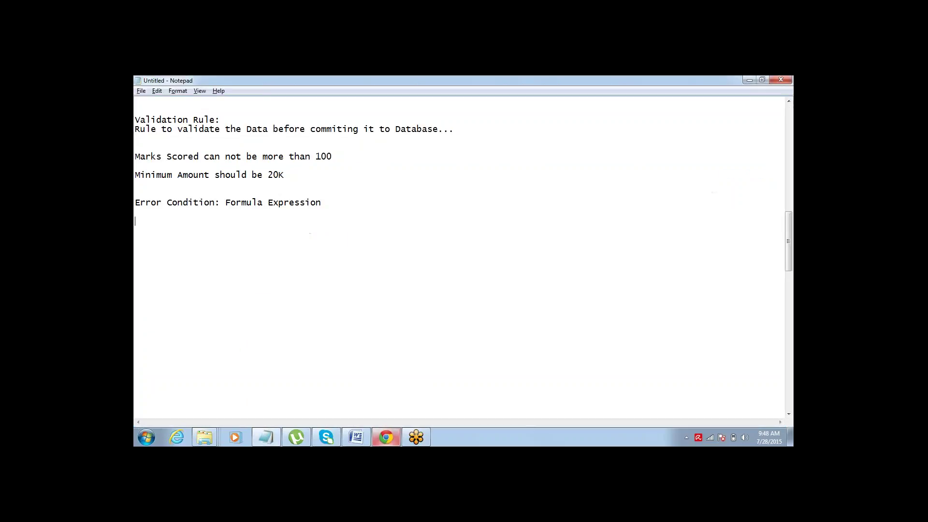
# Type IF on the new line and select the 'Minimum Amount should be 20K' line.
pyautogui.write('F')
pyautogui.press('BackSpace')
pyautogui.write('IF')
pyautogui.press('Up')
pyautogui.press('Up')
pyautogui.hotkey('shift', 'End')
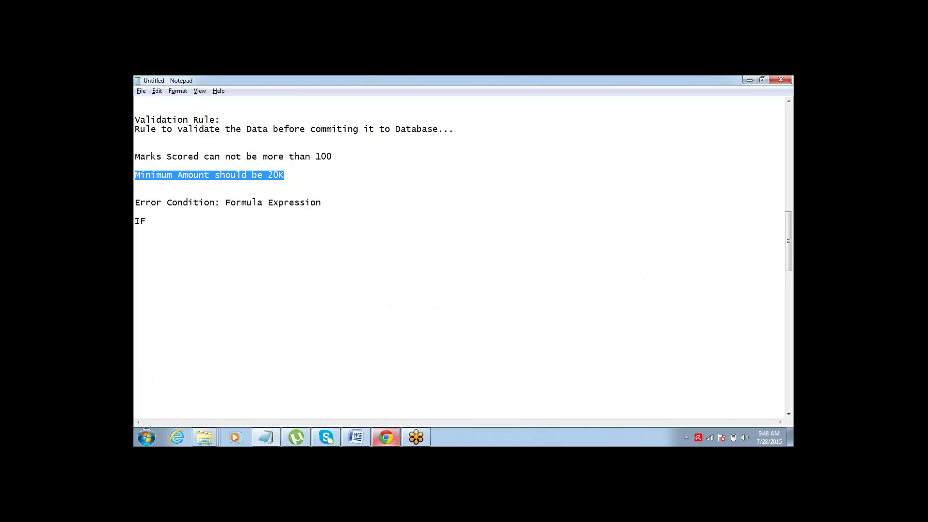
# Review the earlier If Amount size rules, then return to the Salesforce edit page.
pyautogui.press('Up')
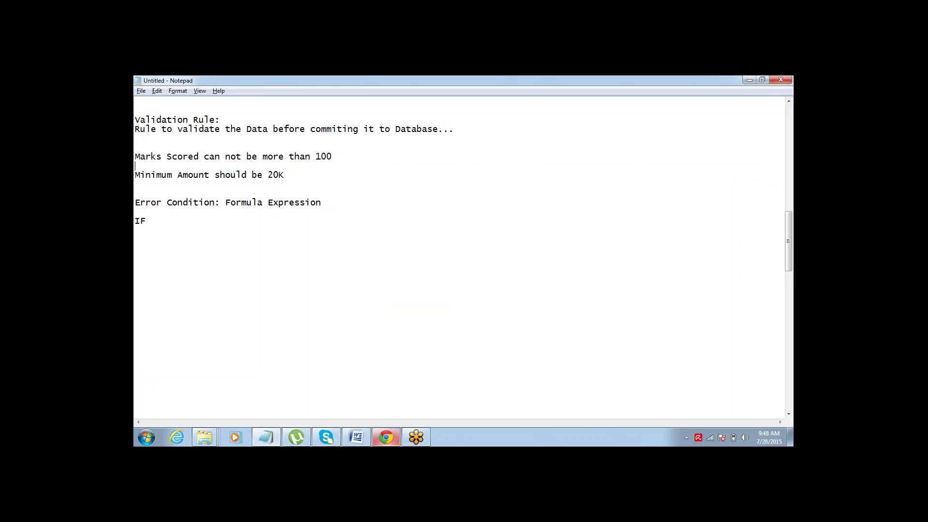
pyautogui.press('Up')
pyautogui.press('Up')
pyautogui.press('Up')
pyautogui.press('Up')
pyautogui.press('Up')
pyautogui.press('Up')
pyautogui.press('Up')
pyautogui.press('Up')
pyautogui.press('Up')
pyautogui.press('Up')
pyautogui.press('Up')
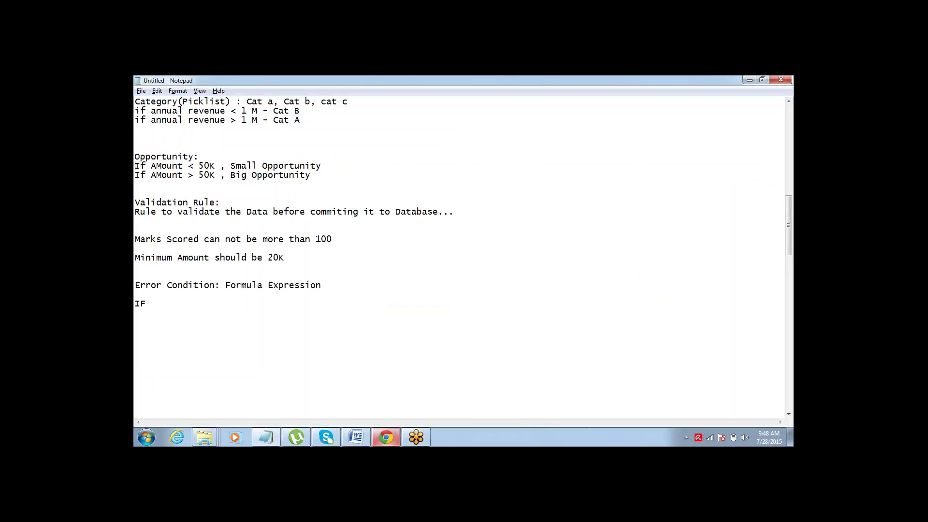
pyautogui.hotkey('shift', 'Down')
pyautogui.hotkey('shift', 'Down')
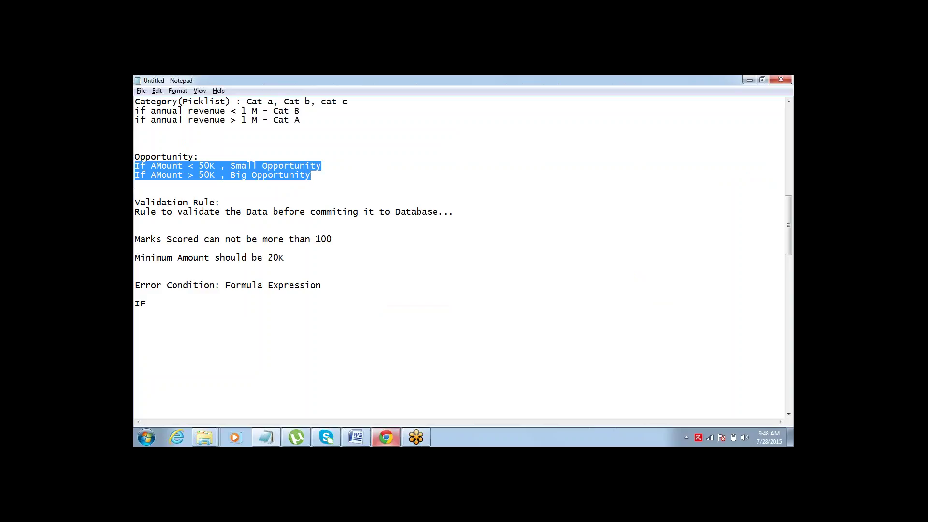
pyautogui.press('Down')
pyautogui.press('Down')
pyautogui.press('Down')
pyautogui.press('Down')
pyautogui.press('Down')
pyautogui.press('Down')
pyautogui.press('Down')
pyautogui.press('Down')
pyautogui.press('Down')
pyautogui.press('Down')
pyautogui.press('Down')
pyautogui.press('Down')
pyautogui.press('Down')
pyautogui.press('Down')
pyautogui.press('Down')
pyautogui.press('Down')
pyautogui.press('Down')
pyautogui.press('Down')
pyautogui.press('Down')
pyautogui.press('Down')
pyautogui.press('Down')
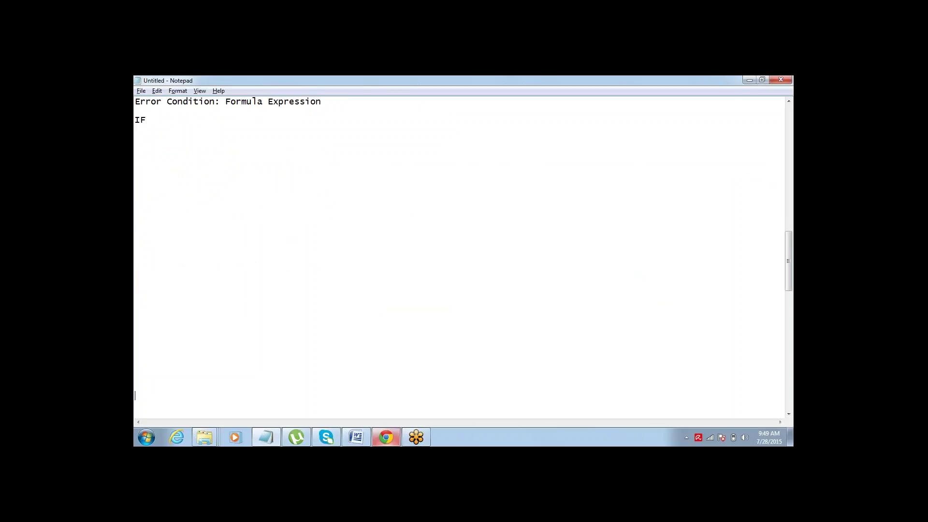
pyautogui.press('Up')
pyautogui.press('Up')
pyautogui.press('Up')
pyautogui.press('Up')
pyautogui.press('Up')
pyautogui.press('Up')
pyautogui.press('Up')
pyautogui.press('Up')
pyautogui.press('Up')
pyautogui.press('Up')
pyautogui.press('Up')
pyautogui.press('Up')
pyautogui.press('Up')
pyautogui.press('Up')
pyautogui.press('Up')
pyautogui.press('Up')
pyautogui.press('Up')
pyautogui.press('Up')
pyautogui.press('Up')
pyautogui.press('Up')
pyautogui.press('Up')
pyautogui.press('Up')
pyautogui.hotkey('alt', 'Tab')
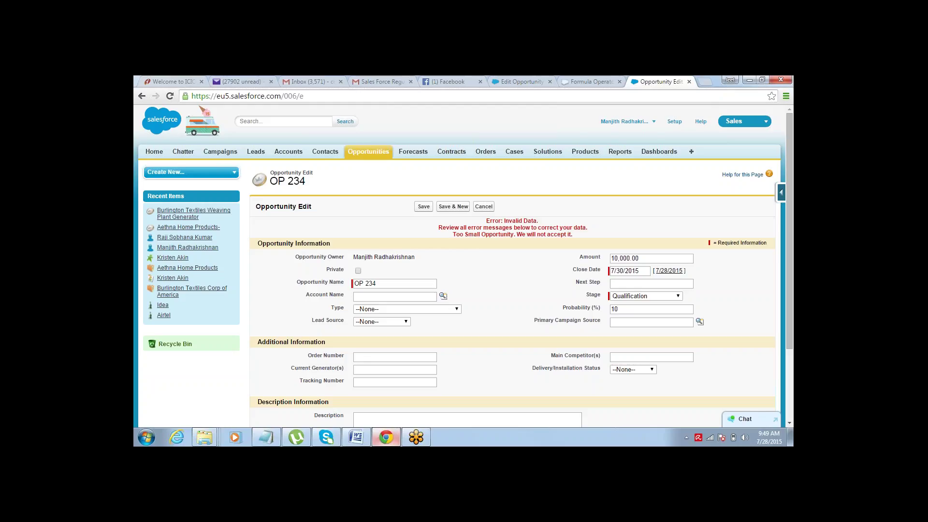
pyautogui.hotkey('alt', 'Tab')
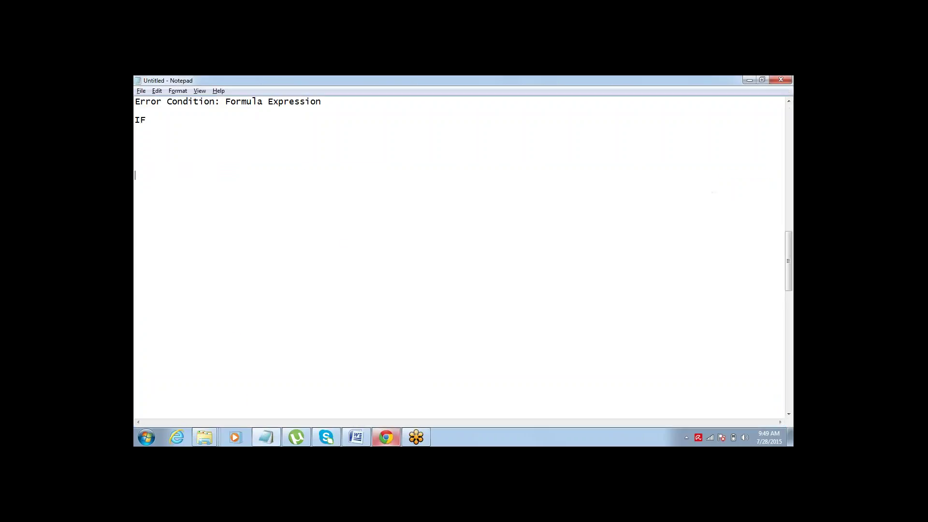
pyautogui.hotkey('alt', 'Tab')
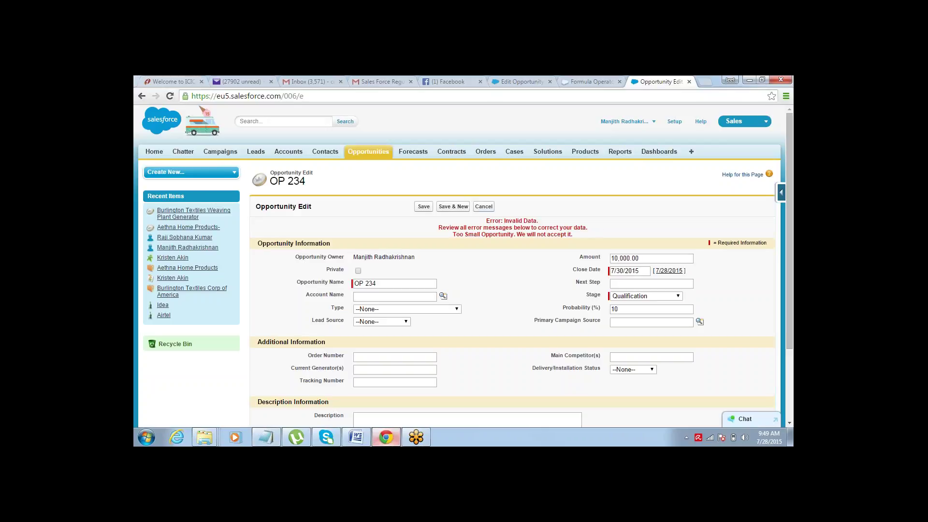
# Cancel the unsaved OP 234 and open V_Rule1 for editing from the Opportunity Validation Rules list.
pyautogui.click(484, 208)
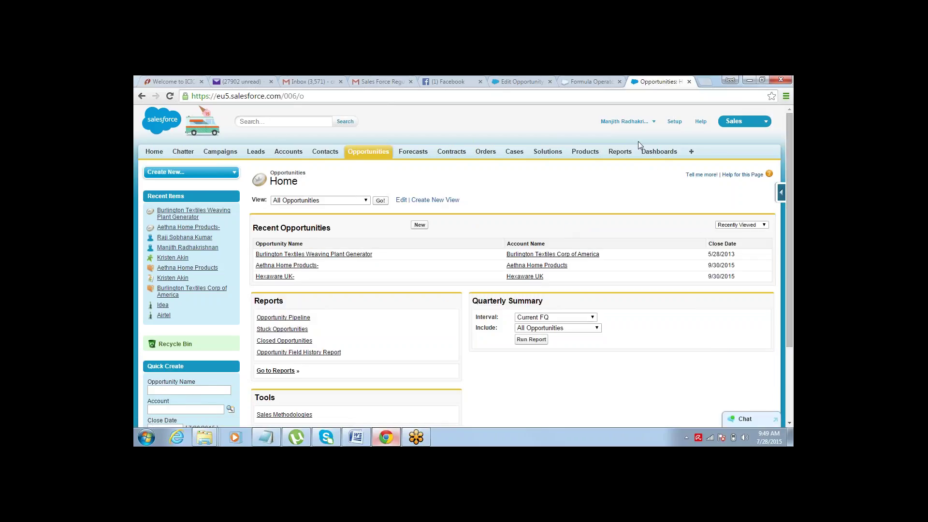
pyautogui.click(675, 121)
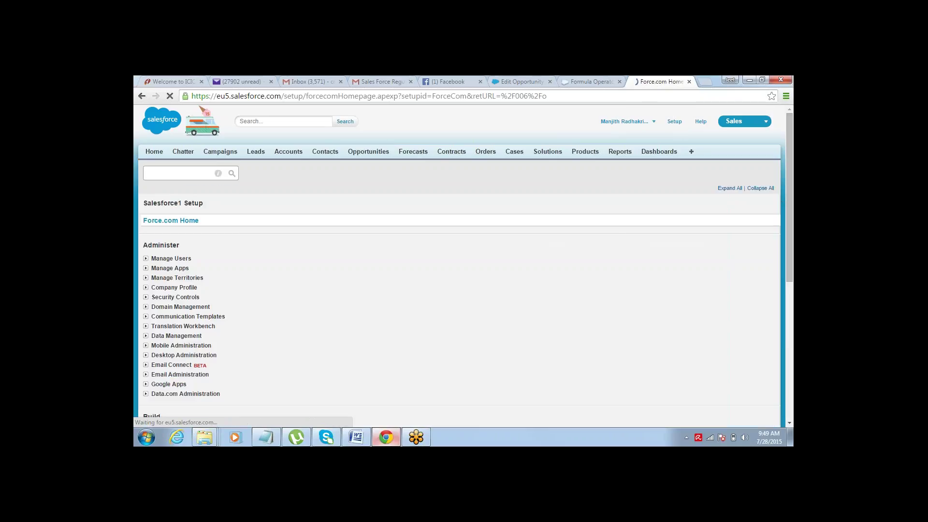
pyautogui.scroll(-3, 786, 170)
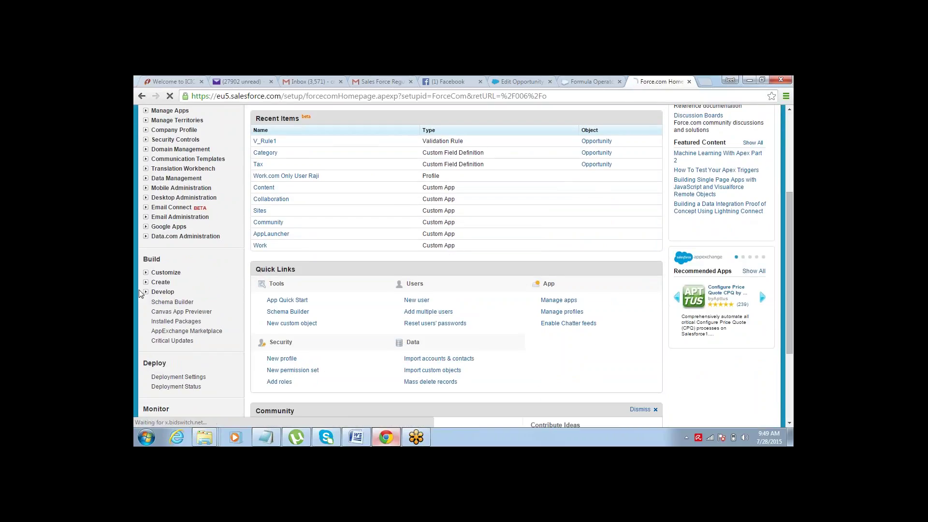
pyautogui.click(146, 273)
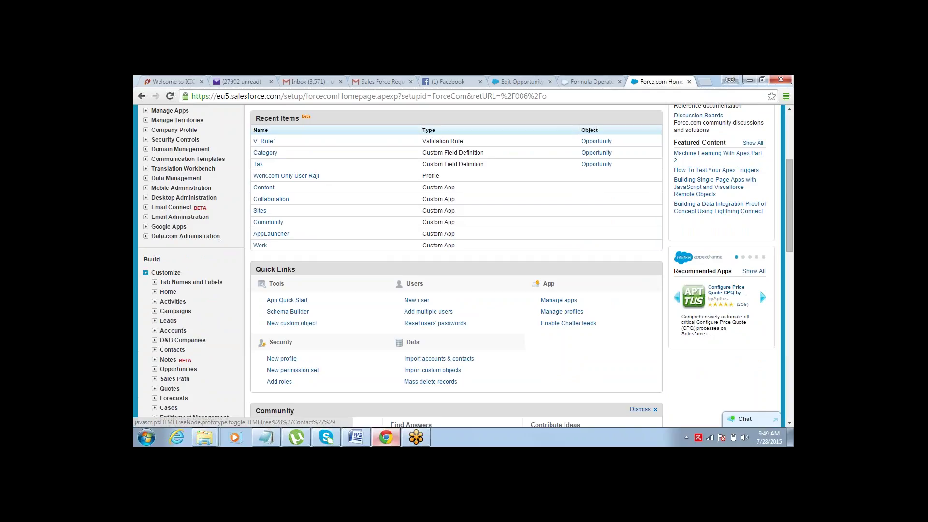
pyautogui.click(154, 369)
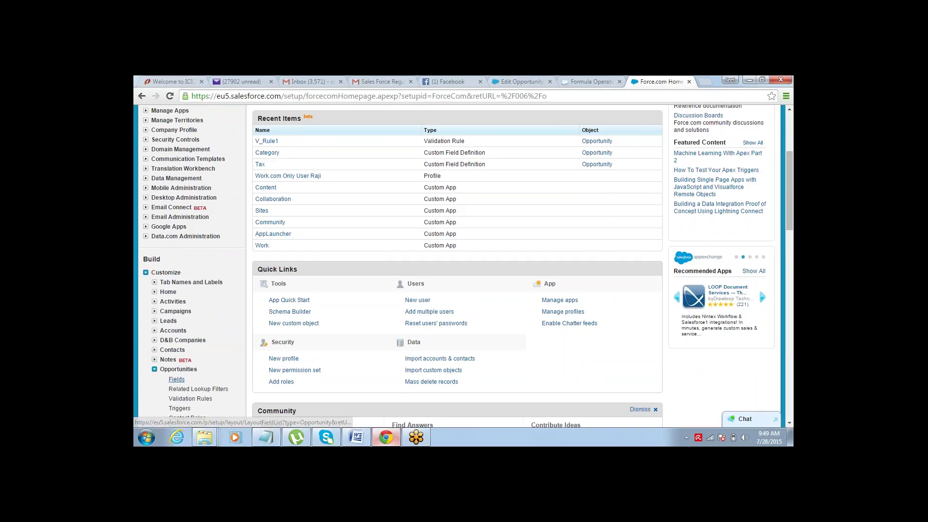
pyautogui.click(181, 399)
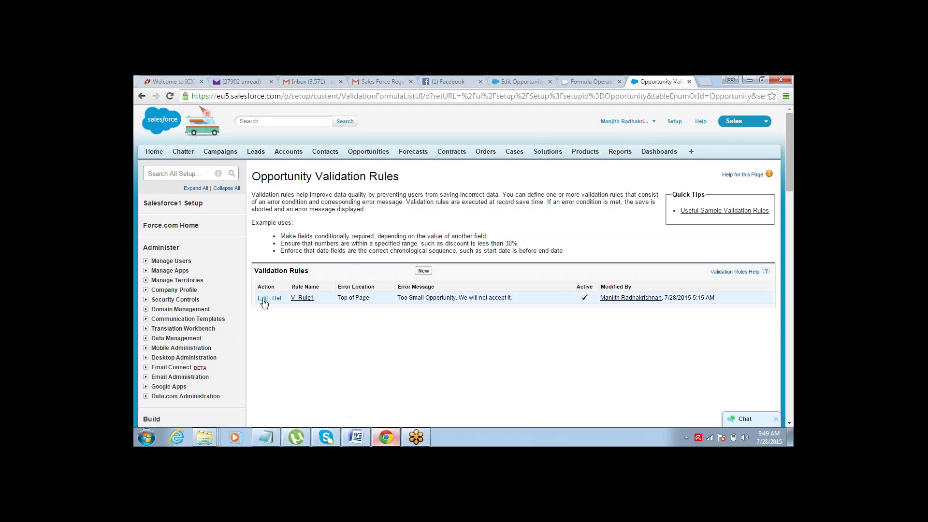
pyautogui.click(263, 299)
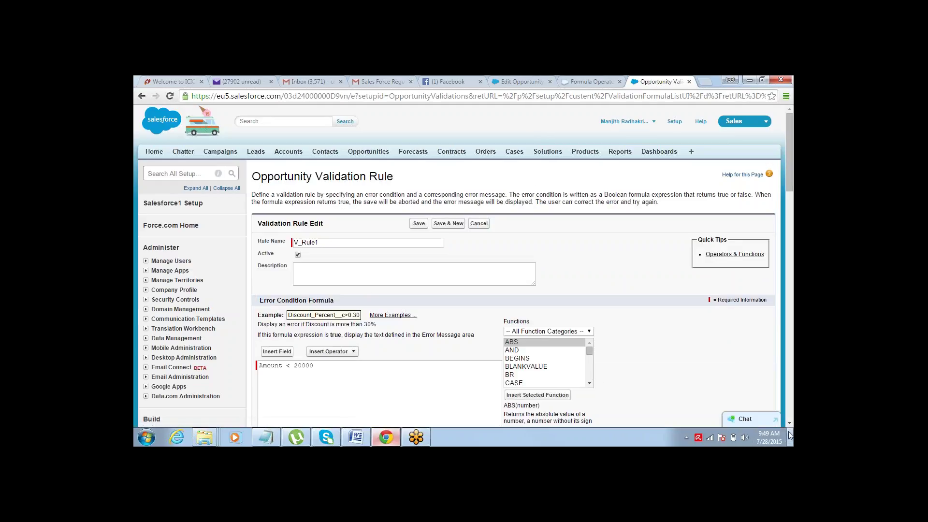
pyautogui.scroll(-3, 789, 427)
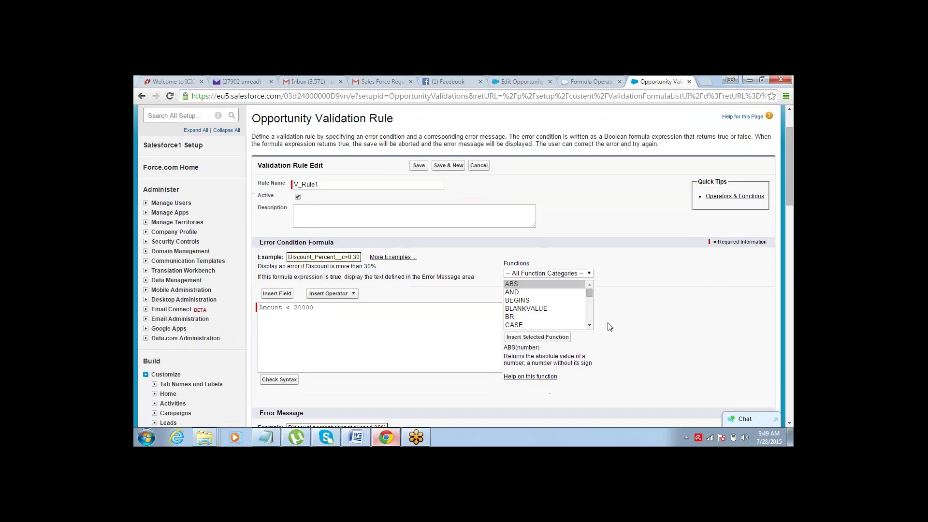
pyautogui.moveTo(590, 295); pyautogui.dragTo(590, 325)
pyautogui.click(332, 310)
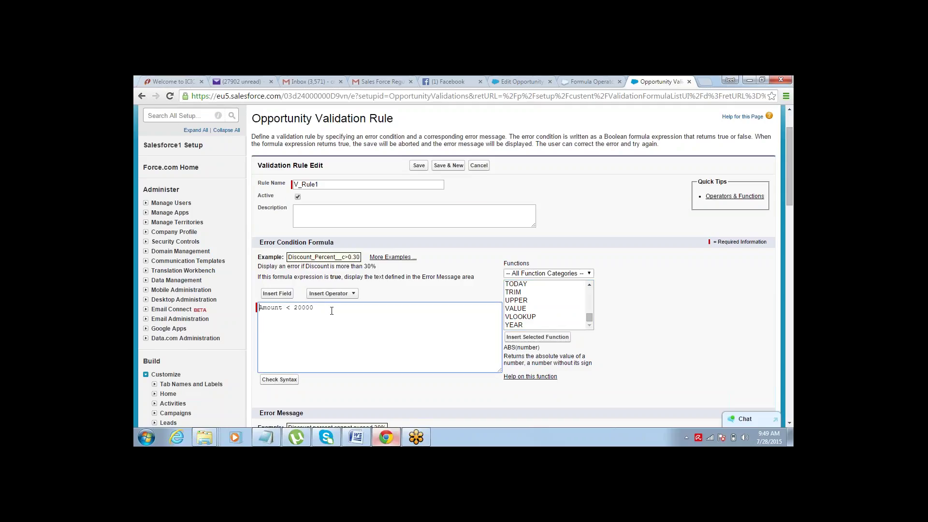
pyautogui.click(260, 276)
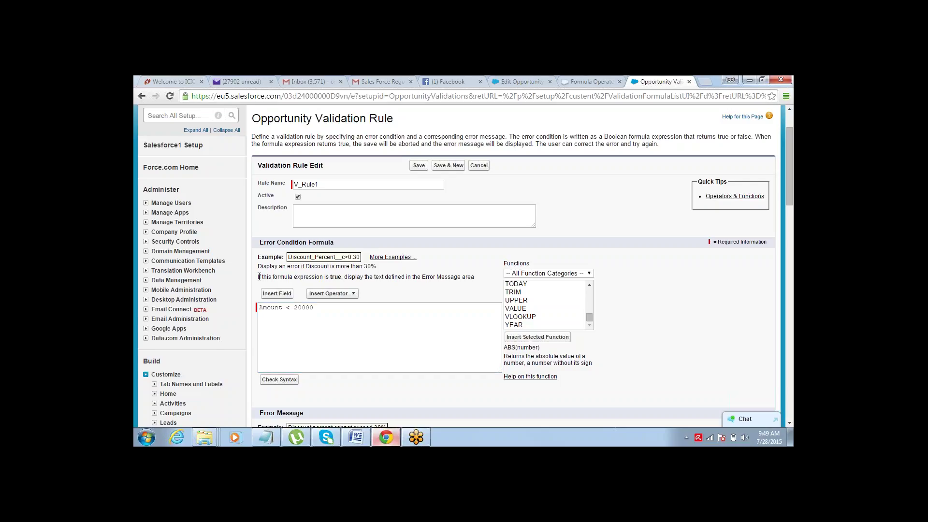
pyautogui.moveTo(259, 276); pyautogui.dragTo(343, 276)
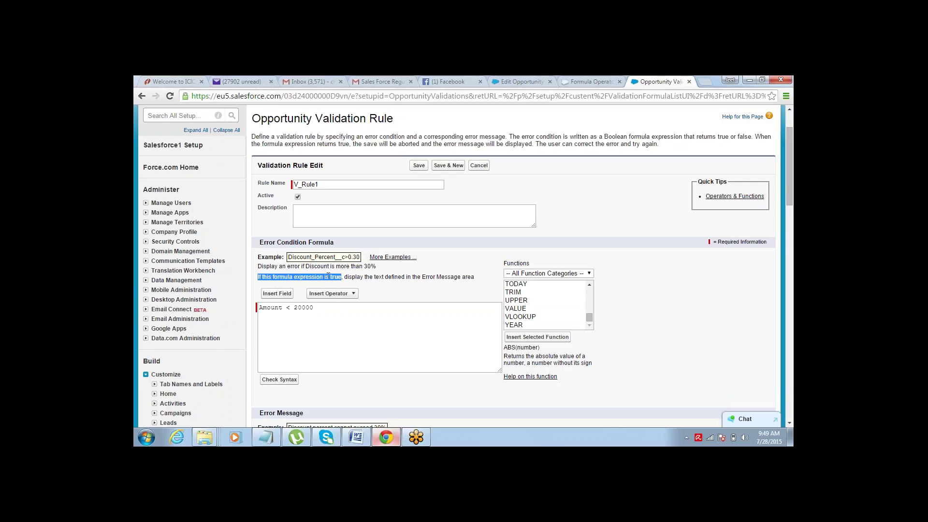
pyautogui.click(259, 277)
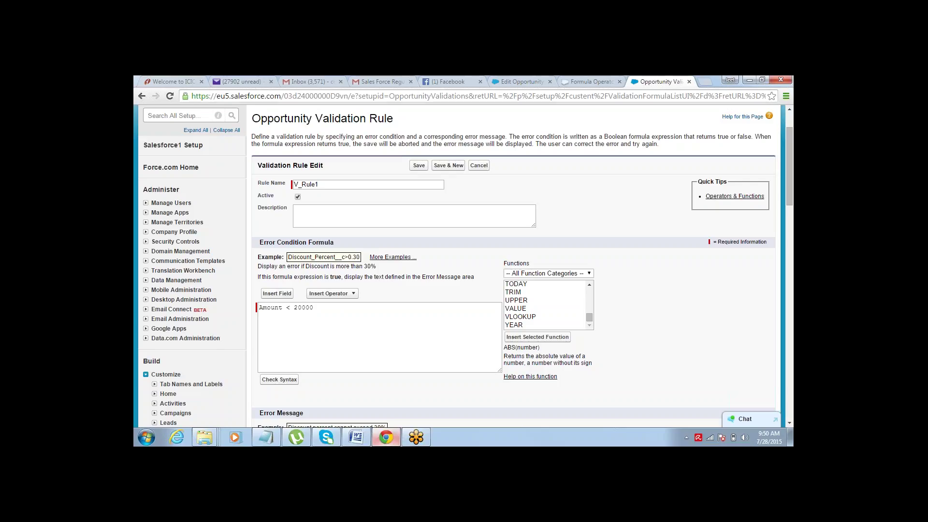
pyautogui.doubleClick(400, 277)
# Read and highlight the TODAY function's description, then bring back the Formula Operators help page.
pyautogui.click(541, 284)
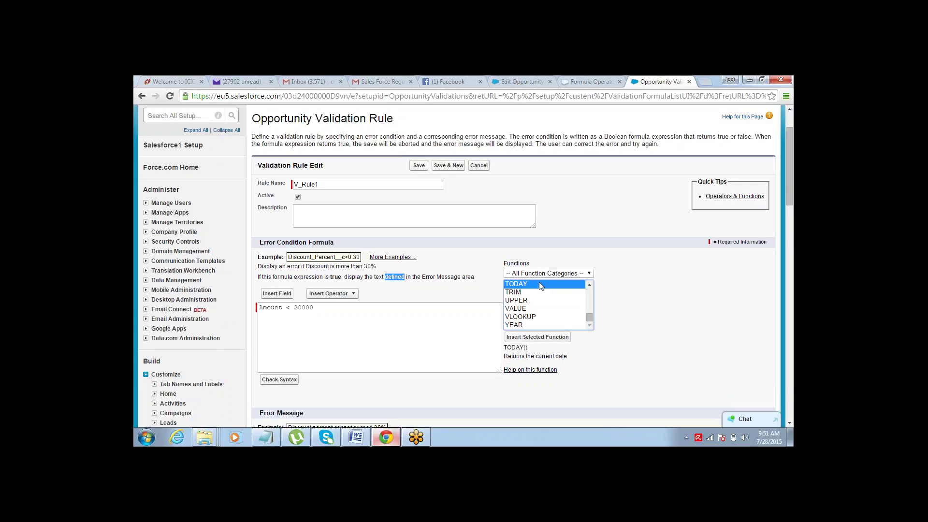
pyautogui.moveTo(516, 356); pyautogui.dragTo(565, 346)
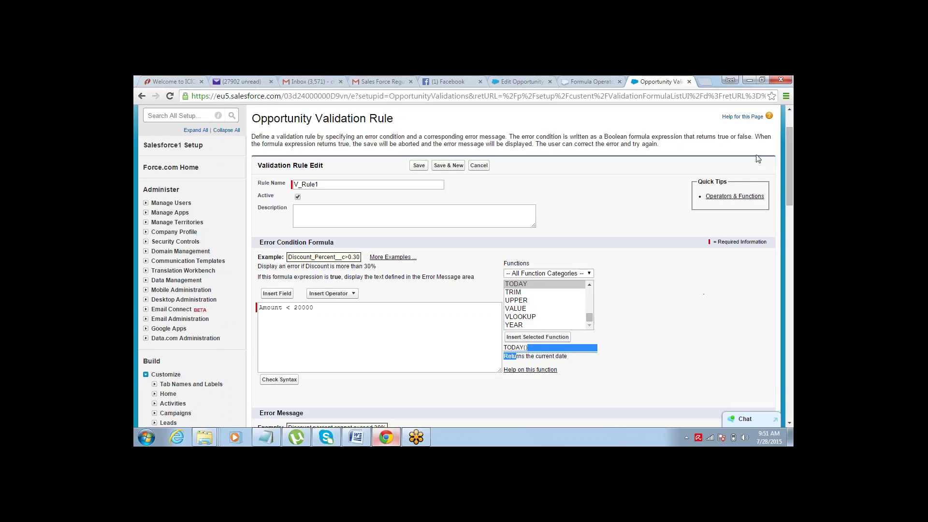
pyautogui.click(598, 82)
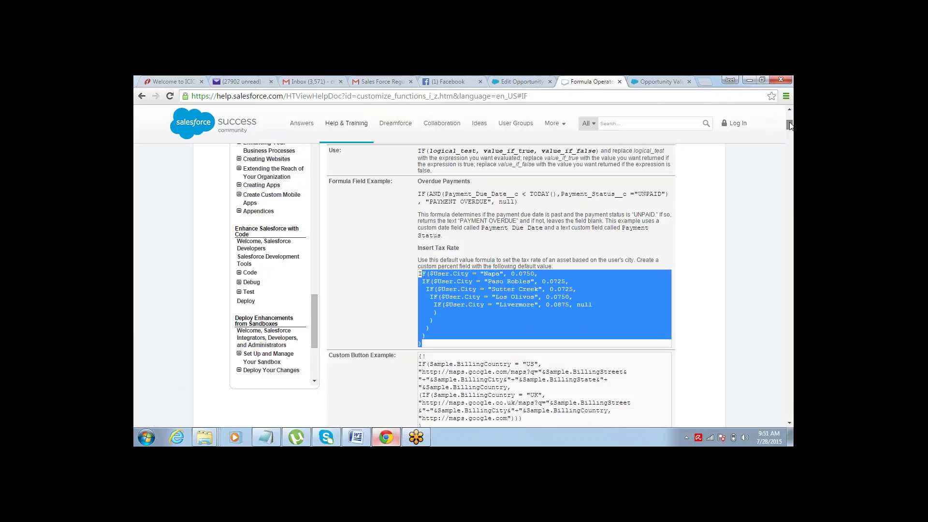
# Glance at the IF entry, revisit the V_Rule1 rule page, then return to the untitled notes.
pyautogui.moveTo(791, 125)
pyautogui.mouseDown()
pyautogui.moveTo(791, 110)
pyautogui.moveTo(791, 121)
pyautogui.mouseUp()
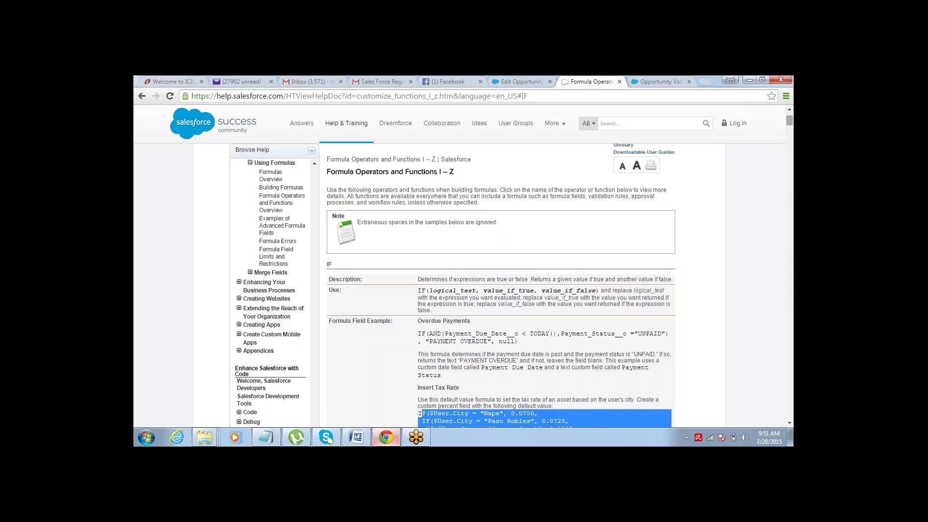
pyautogui.click(672, 81)
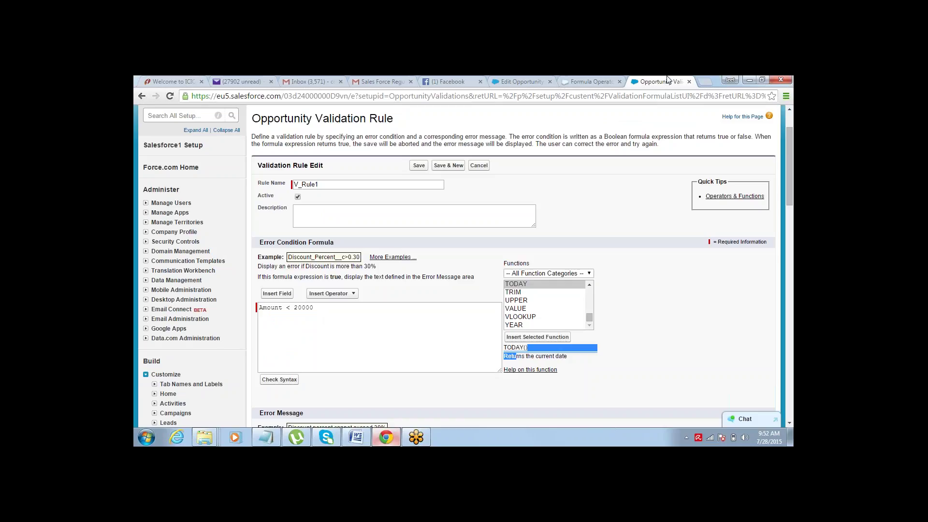
pyautogui.click(558, 196)
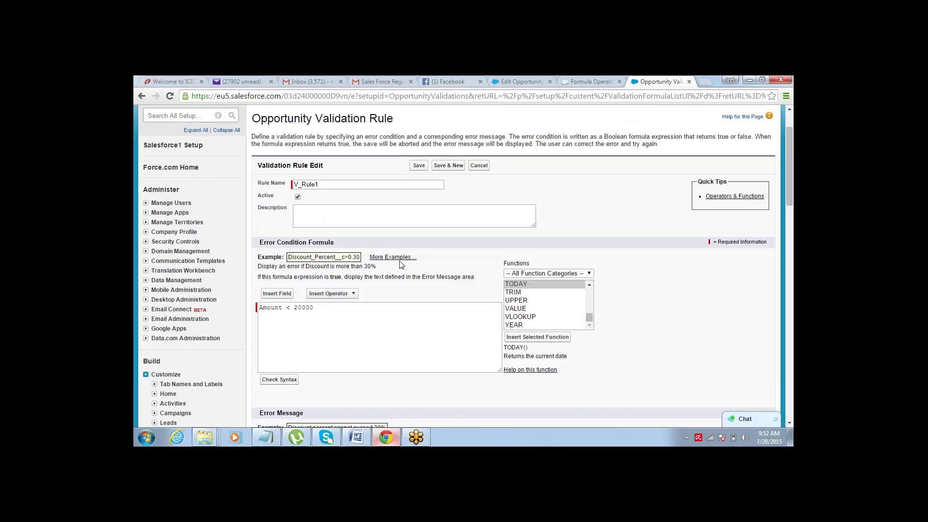
pyautogui.click(266, 437)
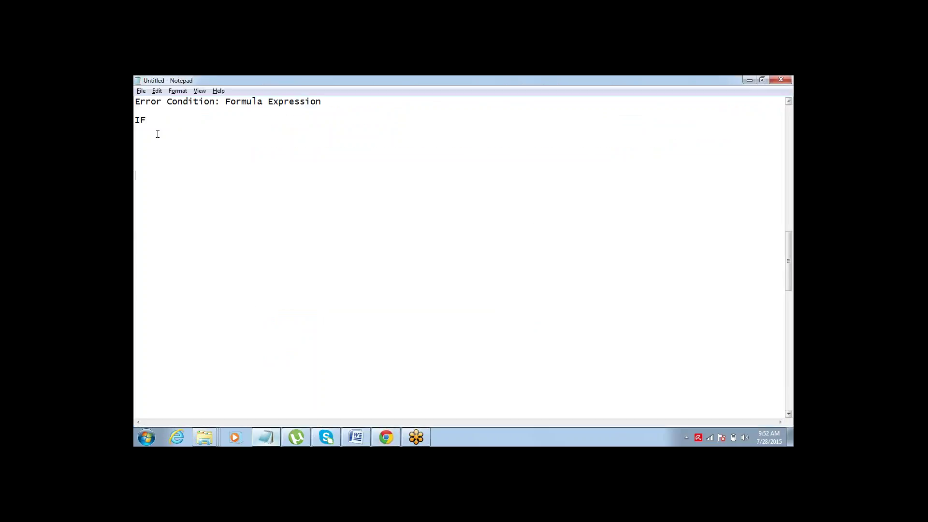
# Add a 'Workbook -' line under IF in the Notepad notes.
pyautogui.write('Workbook -')
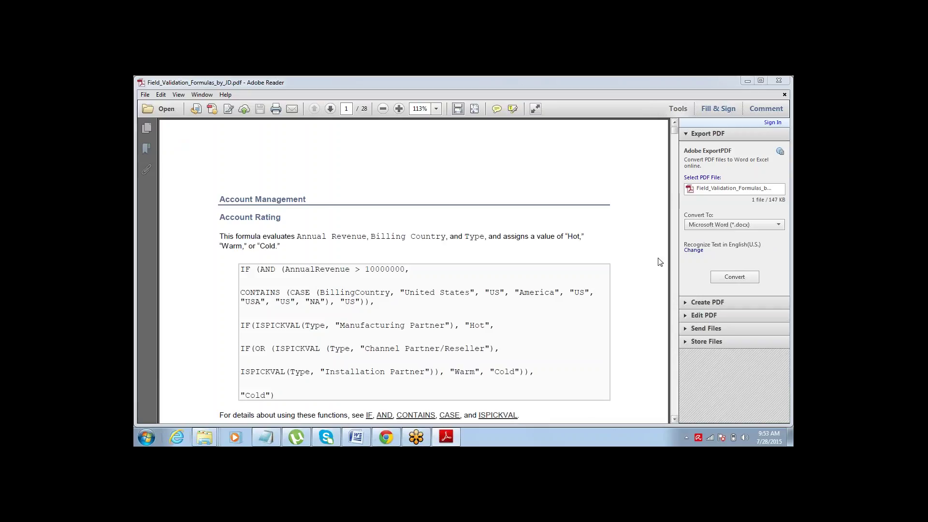
# Activate the PDF and highlight the Account Rating example's heading.
pyautogui.click(605, 269)
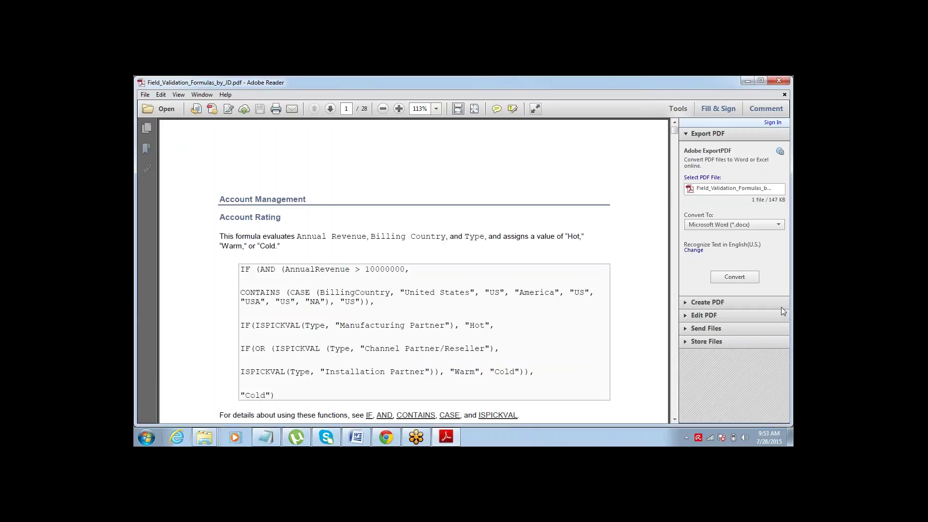
pyautogui.click(675, 133)
pyautogui.moveTo(676, 134)
pyautogui.mouseDown()
pyautogui.moveTo(675, 151)
pyautogui.moveTo(676, 134)
pyautogui.mouseUp()
pyautogui.moveTo(220, 219); pyautogui.dragTo(294, 224)
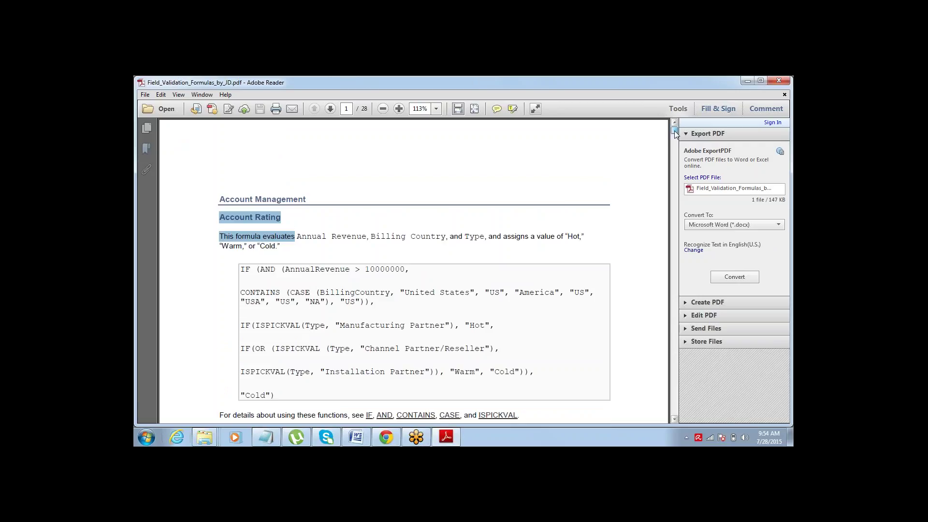
# Scroll past the Account Region example to page 2 of the PDF.
pyautogui.scroll(-3, 676, 135)
pyautogui.scroll(-3, 676, 134)
pyautogui.scroll(-6, 675, 135)
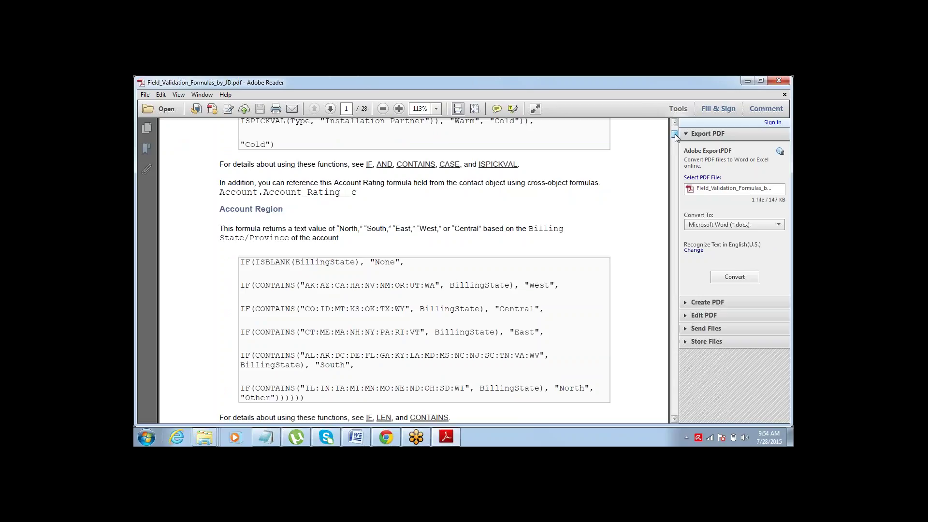
pyautogui.moveTo(676, 138); pyautogui.dragTo(676, 145)
pyautogui.scroll(3, 675, 145)
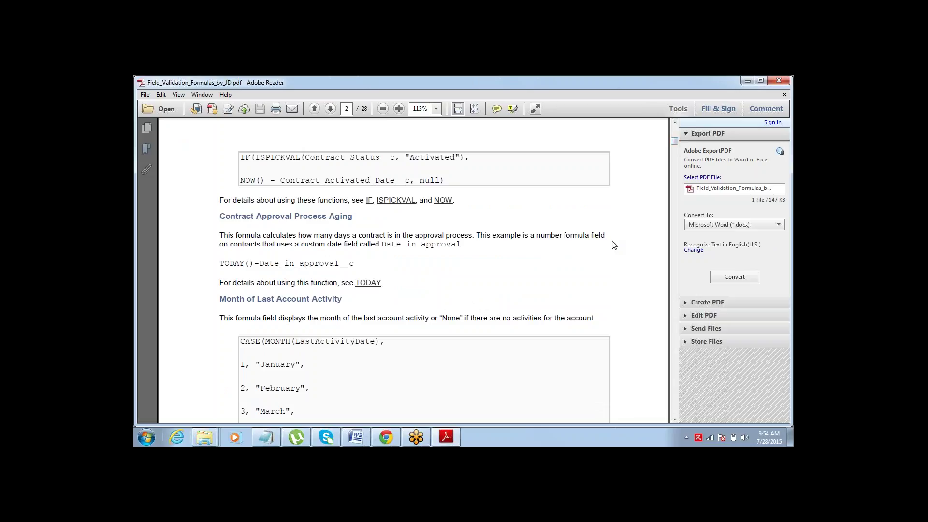
# On page 3, highlight the BBC™ News Search and Bloomberg™ News Search headings.
pyautogui.moveTo(676, 144); pyautogui.dragTo(675, 156)
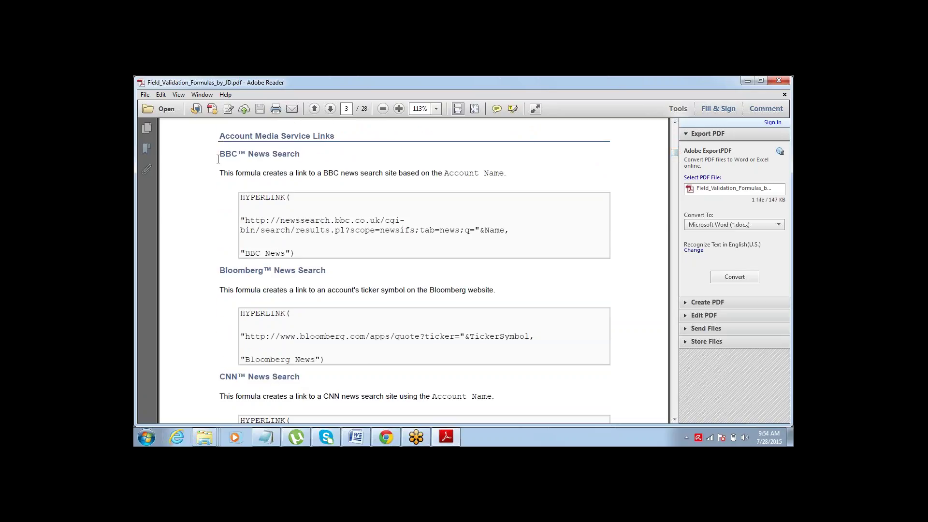
pyautogui.moveTo(220, 153); pyautogui.dragTo(291, 163)
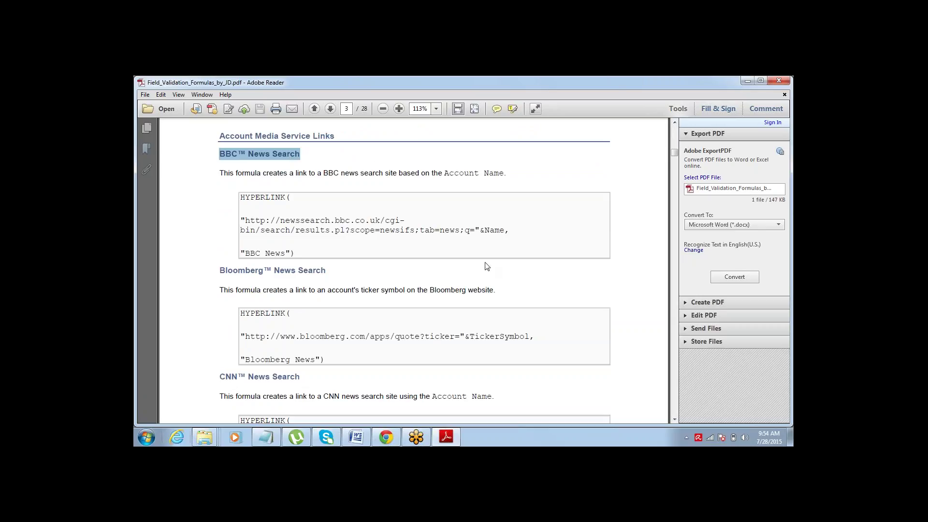
pyautogui.moveTo(220, 270); pyautogui.dragTo(327, 271)
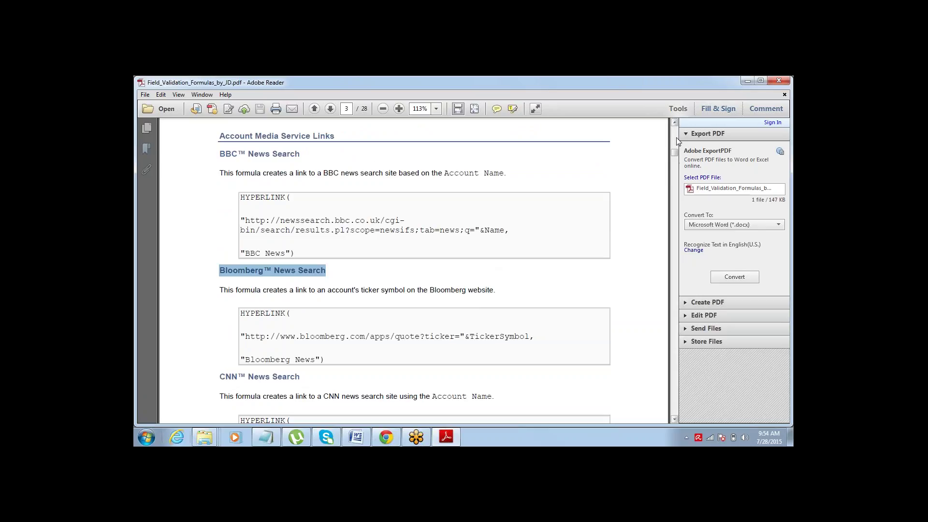
# Skim to the end of the 28-page PDF and back to the Account Rating example.
pyautogui.moveTo(675, 155); pyautogui.dragTo(676, 398)
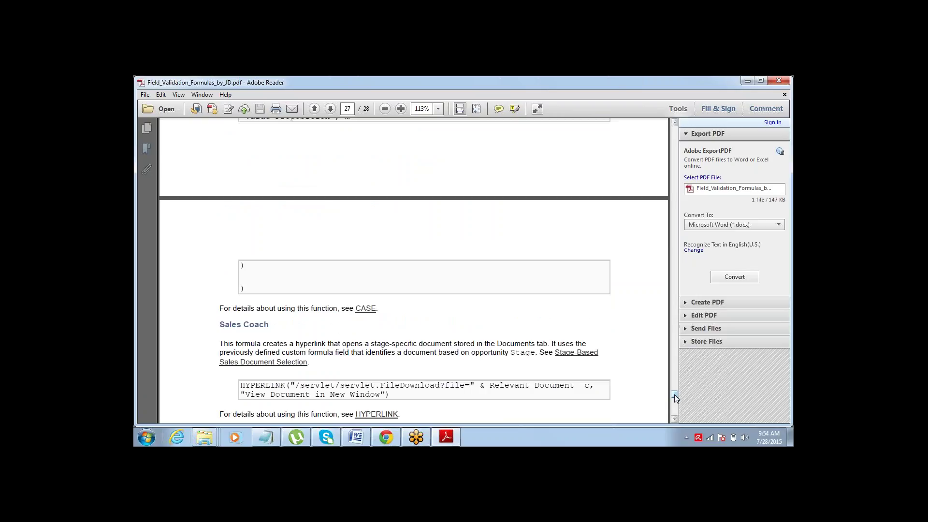
pyautogui.moveTo(676, 397); pyautogui.dragTo(679, 132)
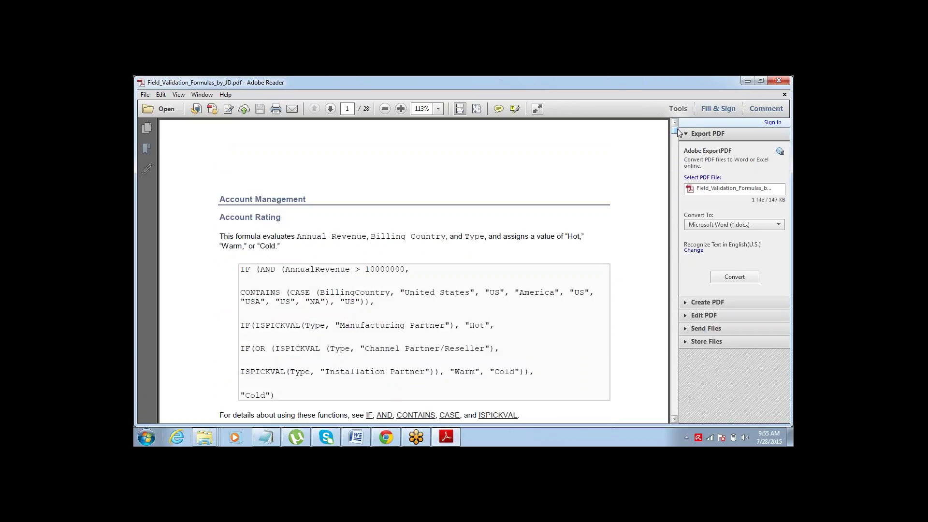
pyautogui.moveTo(679, 132); pyautogui.dragTo(681, 189)
pyautogui.moveTo(675, 188); pyautogui.dragTo(678, 130)
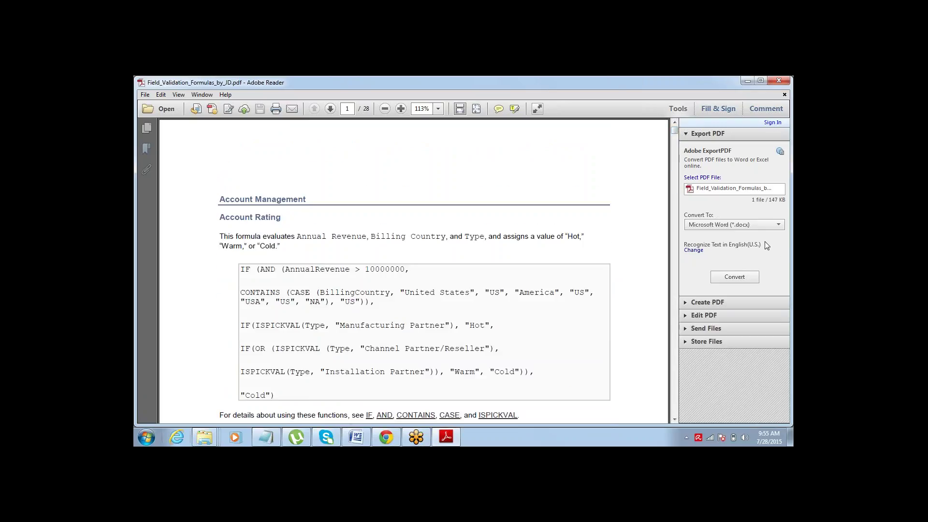